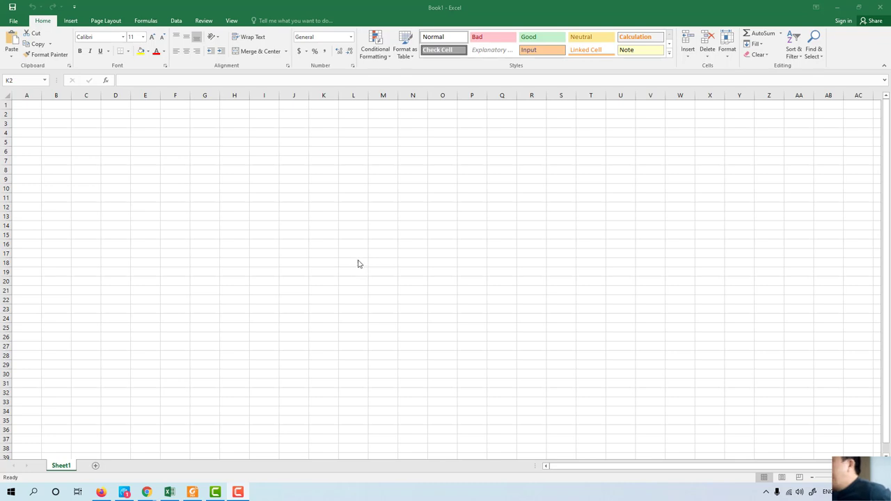
Enter the headers TÊN LỚP, GIOI TINH and ĐẾM in cells I7, J7 and K7
{"action": "left_click", "coordinate": [260, 160]}
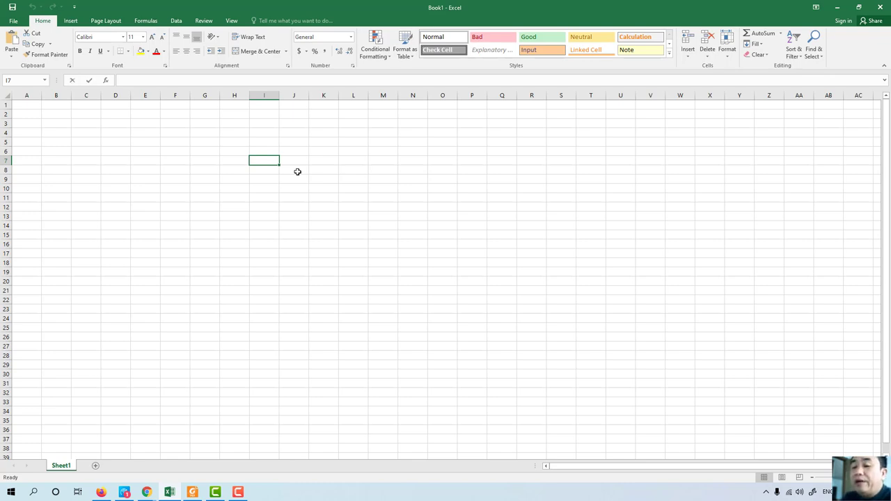
{"action": "type", "text": "TÊN L"}
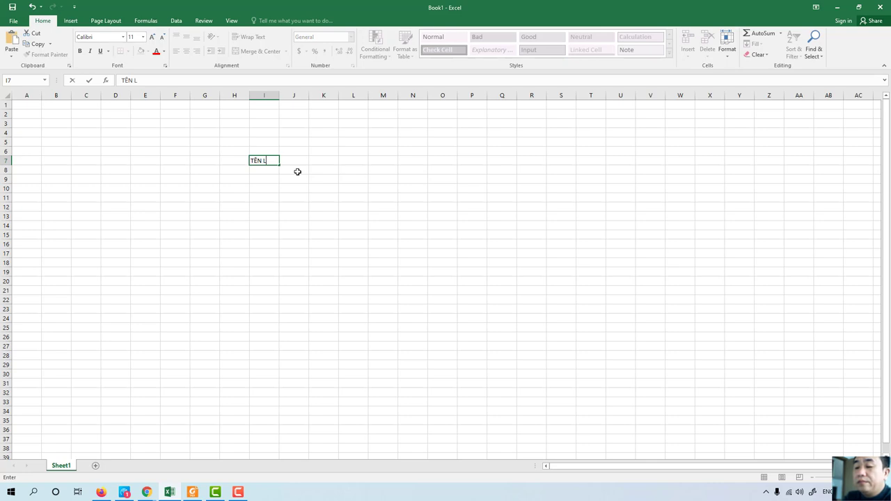
{"action": "type", "text": "ỚP"}
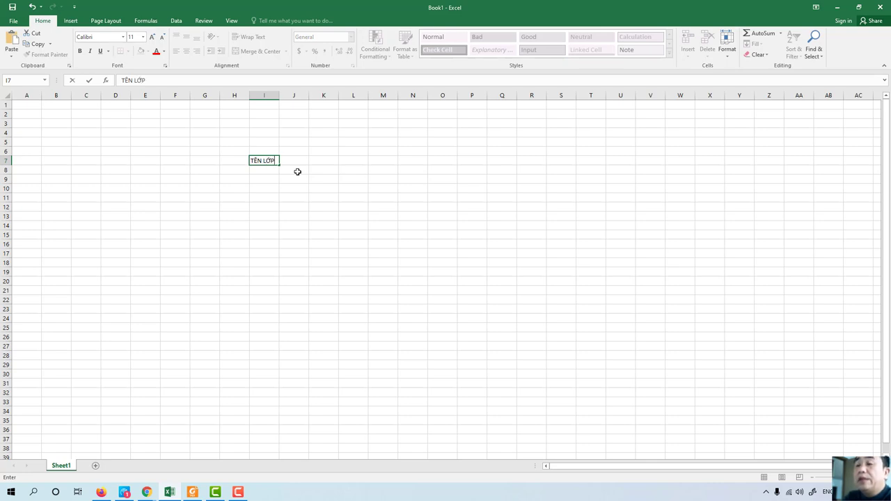
{"action": "left_click", "coordinate": [299, 164]}
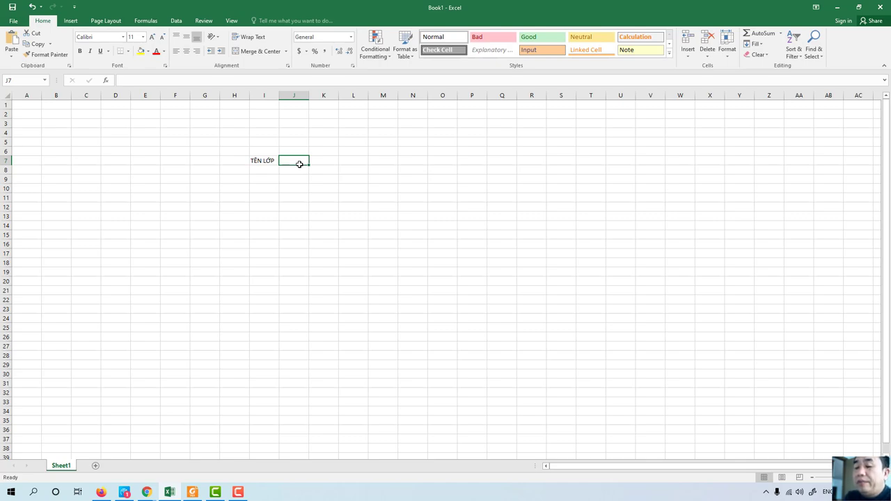
{"action": "type", "text": "E"}
{"action": "key", "text": "BackSpace"}
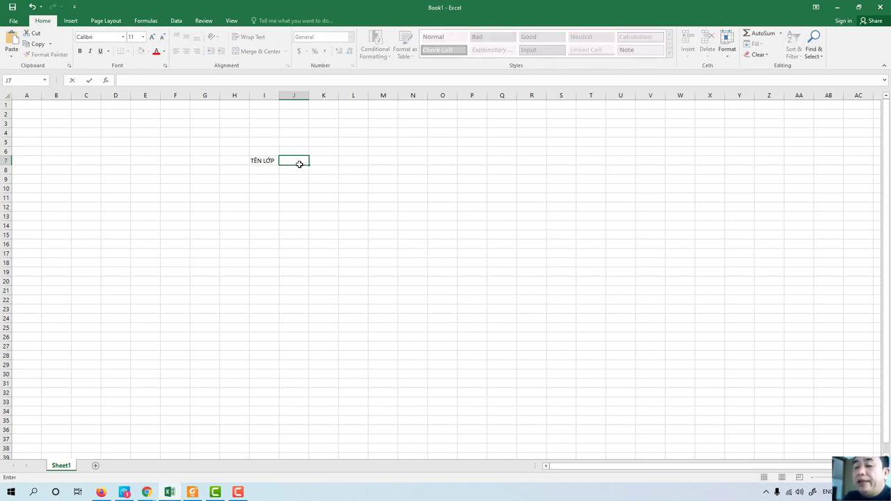
{"action": "type", "text": "GIOI"}
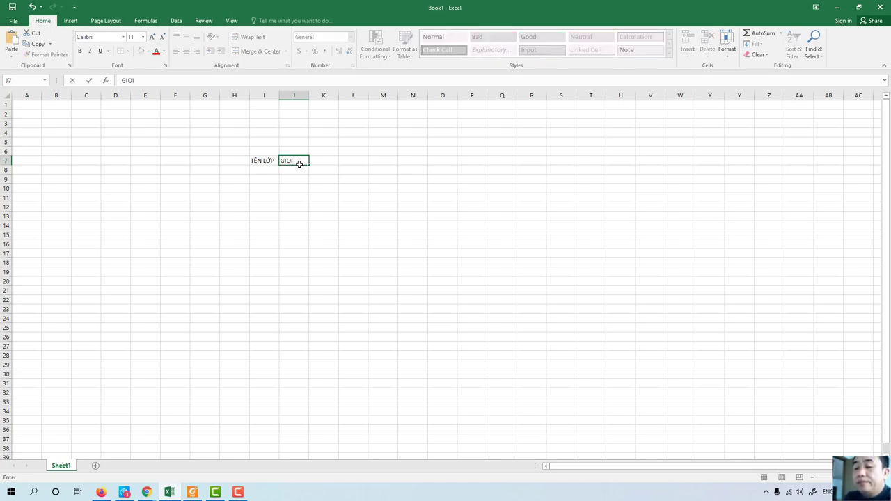
{"action": "type", "text": " TINH"}
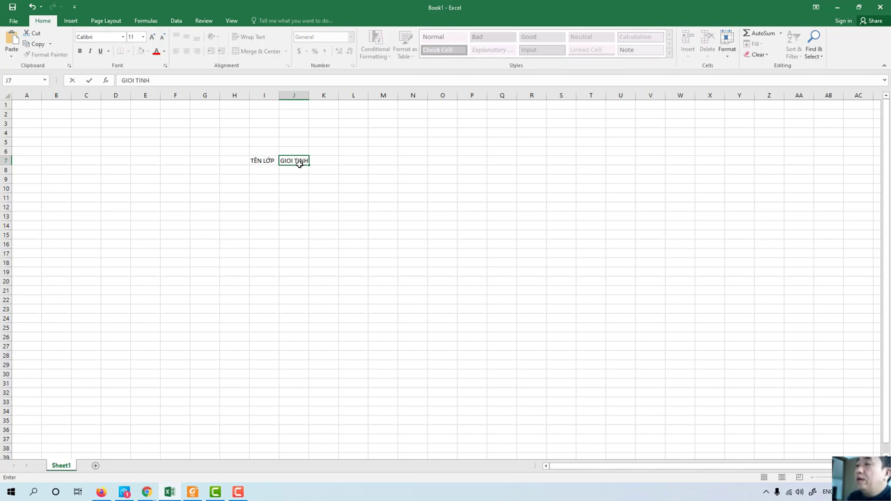
{"action": "left_click", "coordinate": [334, 160]}
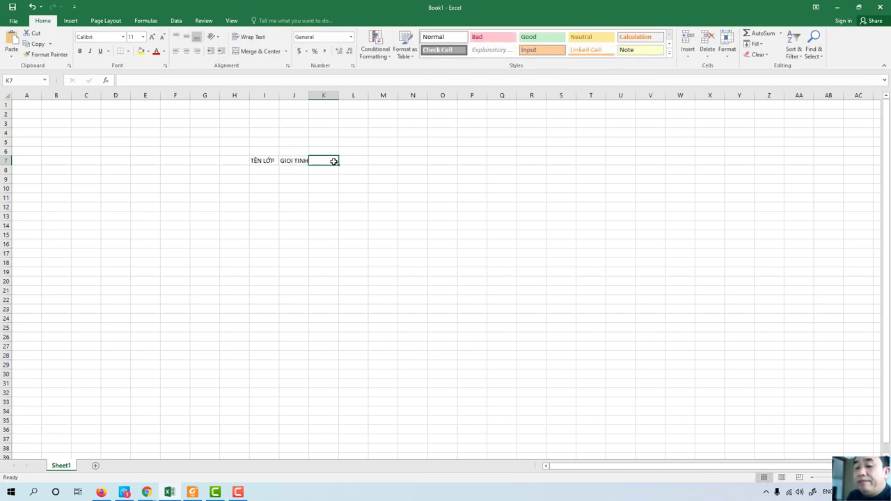
{"action": "type", "text": "D"}
{"action": "type", "text": "ẾM"}
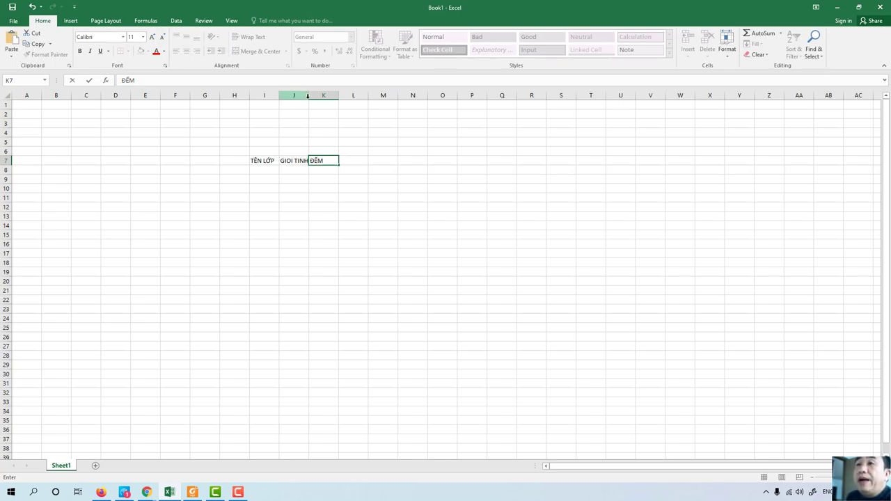
{"action": "left_click", "coordinate": [295, 141]}
Type the title 'Bảng Thông tin' in J4 and centre it in its cell
{"action": "left_click", "coordinate": [292, 133]}
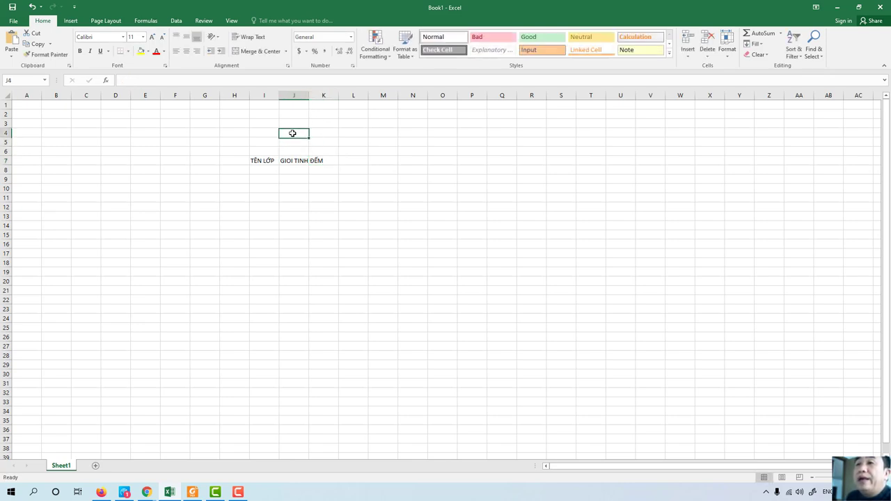
{"action": "type", "text": "Bang"}
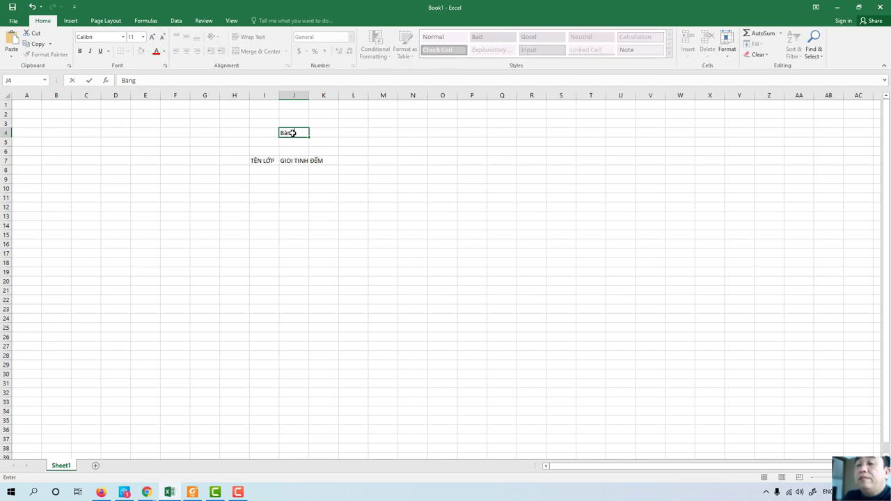
{"action": "type", "text": " TH"}
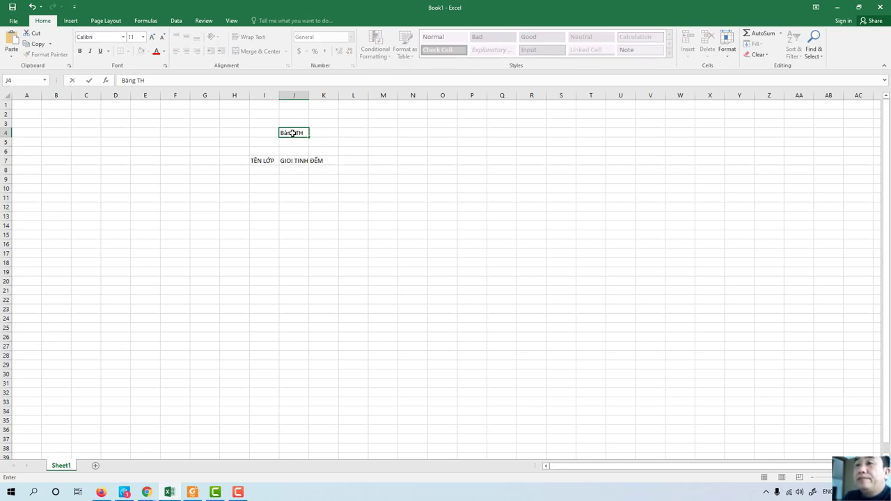
{"action": "key", "text": "BackSpace"}
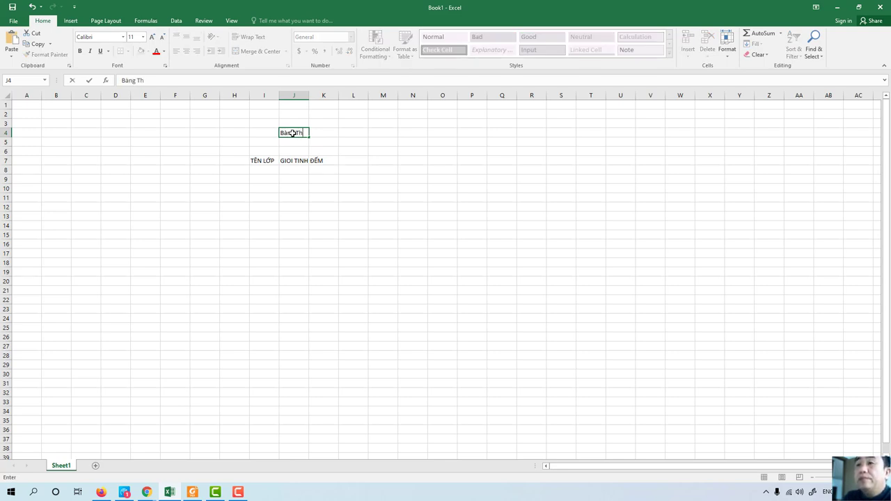
{"action": "type", "text": "hông t"}
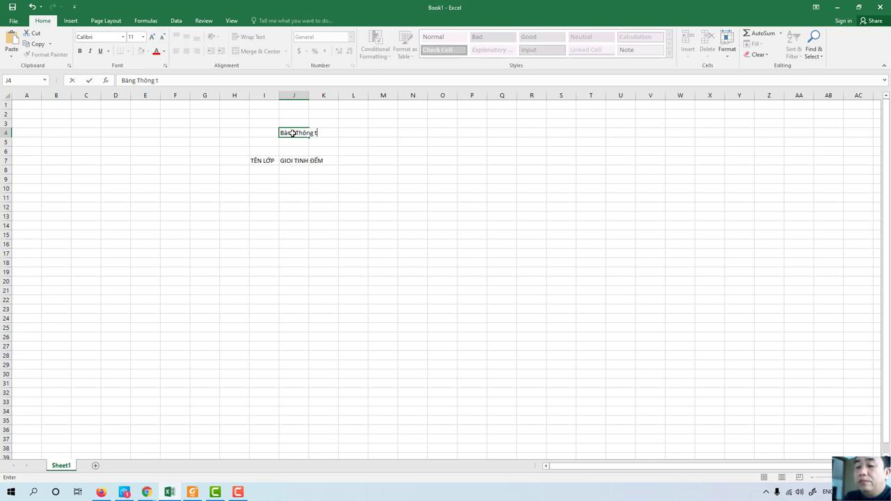
{"action": "type", "text": "in"}
{"action": "key", "text": "Return"}
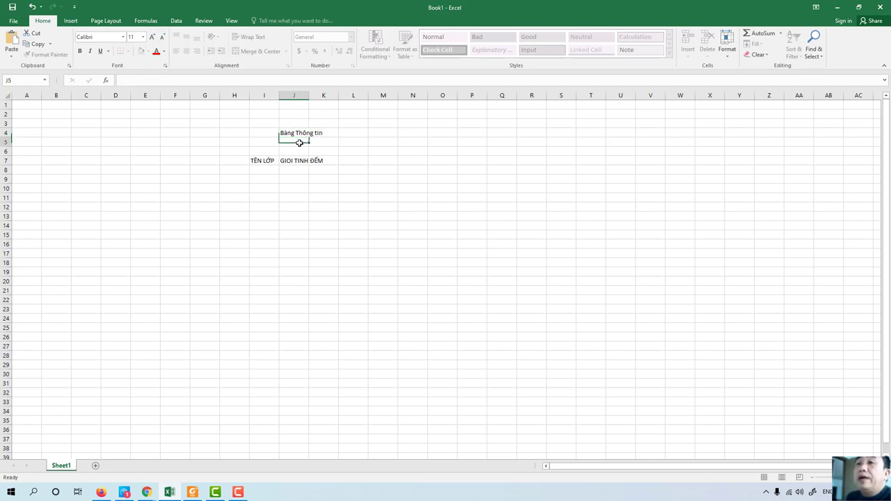
{"action": "left_click", "coordinate": [301, 129]}
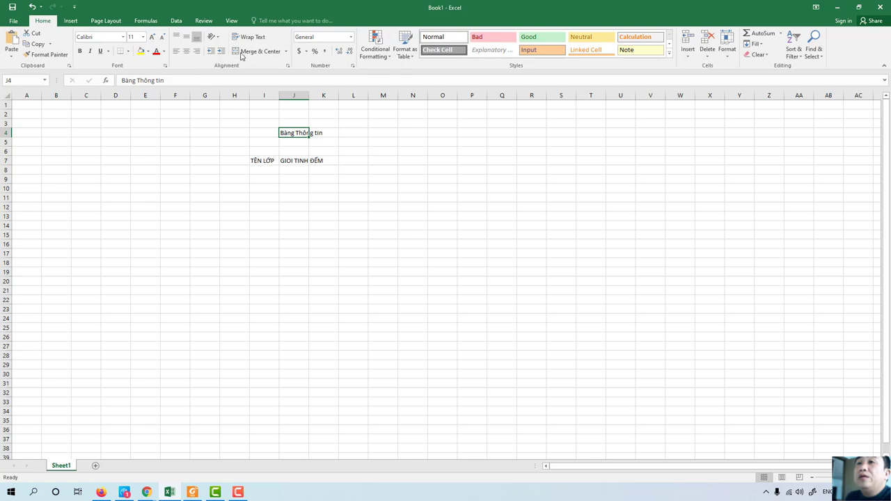
{"action": "left_click", "coordinate": [186, 50]}
{"action": "left_click", "coordinate": [259, 161]}
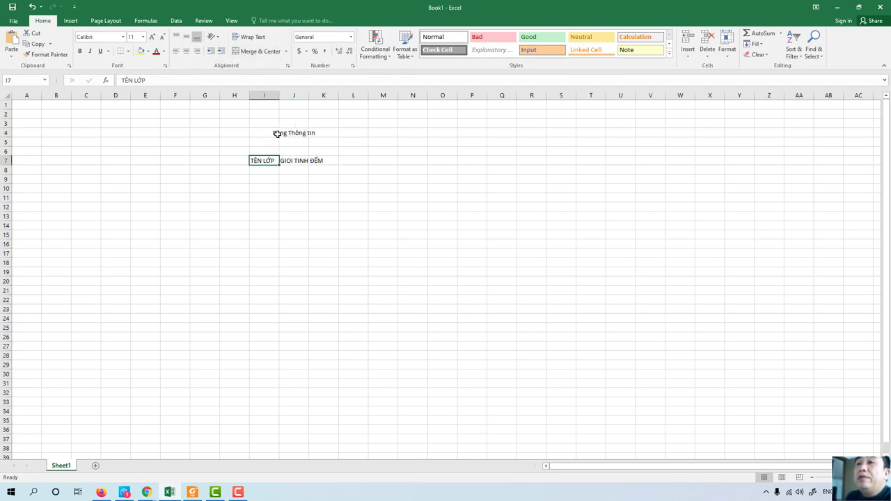
Widen column I and fill row 8 with Lop 1, Nam, 20
{"action": "left_click_drag", "start_coordinate": [281, 96], "coordinate": [411, 95]}
{"action": "left_click", "coordinate": [285, 172]}
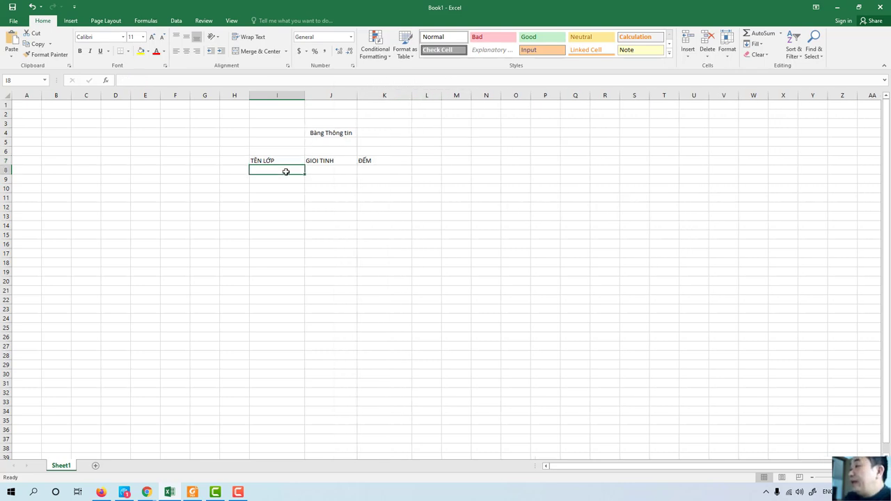
{"action": "type", "text": "Lo"}
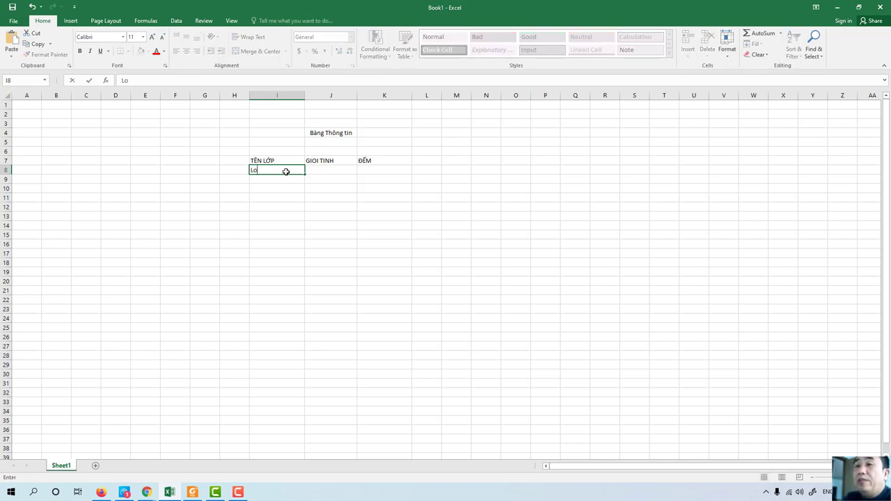
{"action": "type", "text": "p 1"}
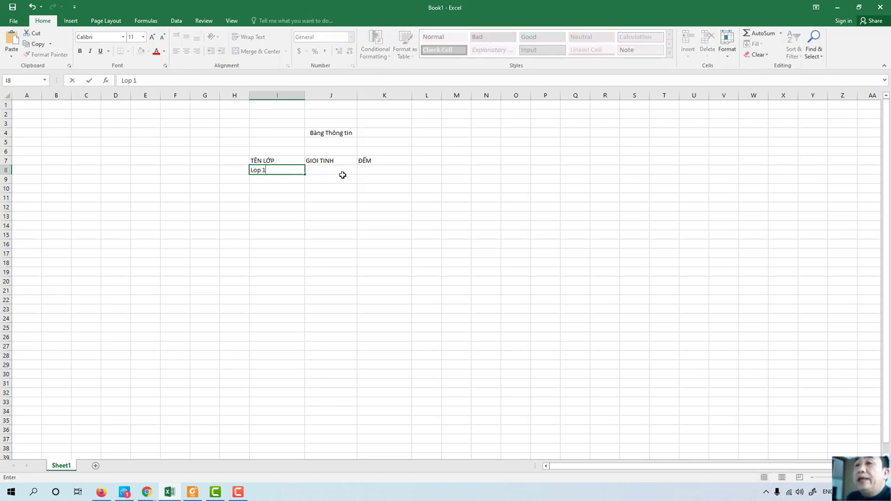
{"action": "left_click", "coordinate": [323, 170]}
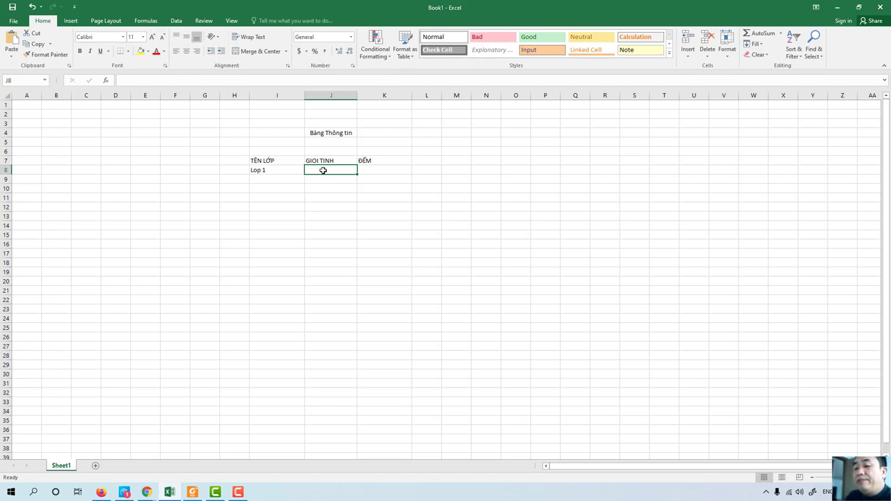
{"action": "type", "text": "Nam"}
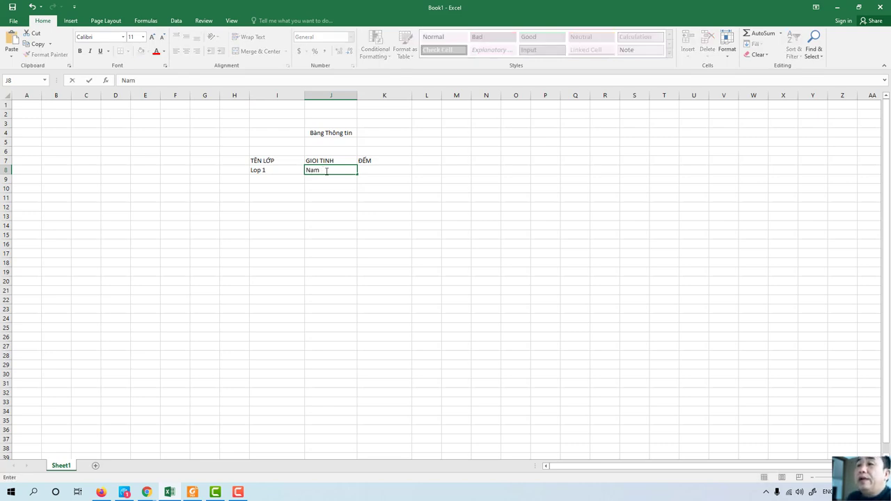
{"action": "left_click", "coordinate": [364, 170]}
{"action": "type", "text": "2"}
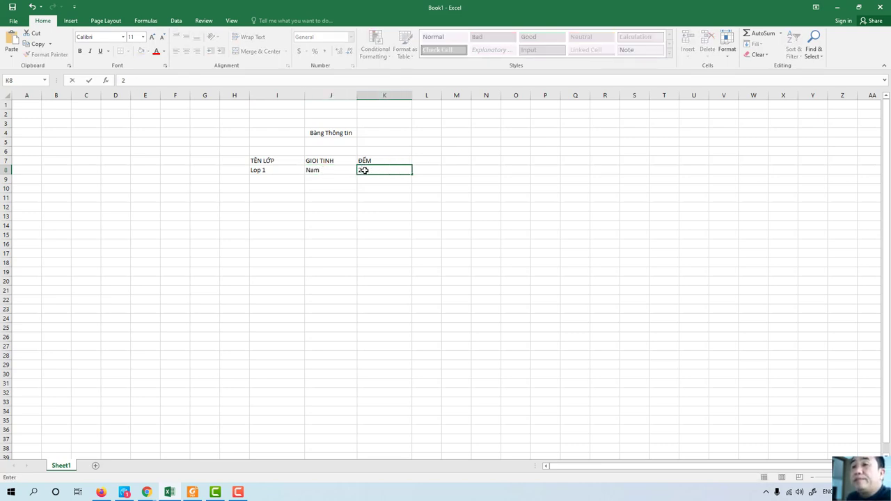
{"action": "type", "text": "0"}
Fill row 9 with Lop 1, Nữ, 25 and enter Lop 2 in I10
{"action": "left_click", "coordinate": [288, 181]}
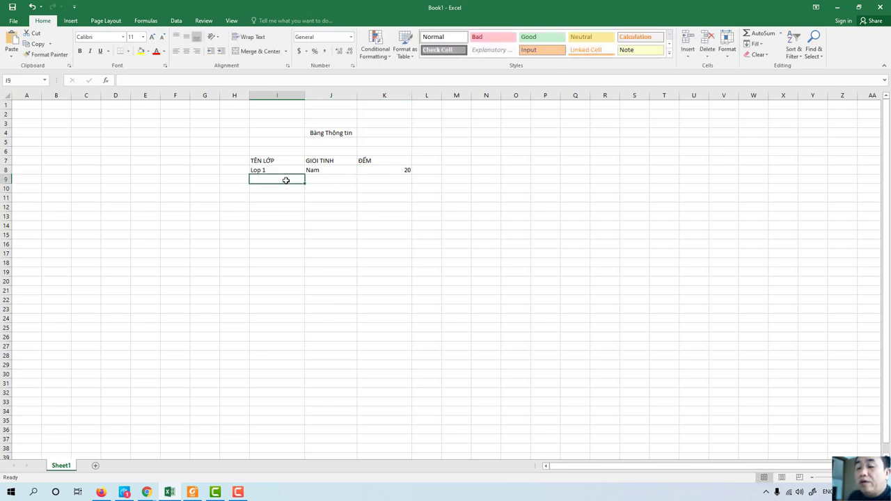
{"action": "type", "text": "Lop 1"}
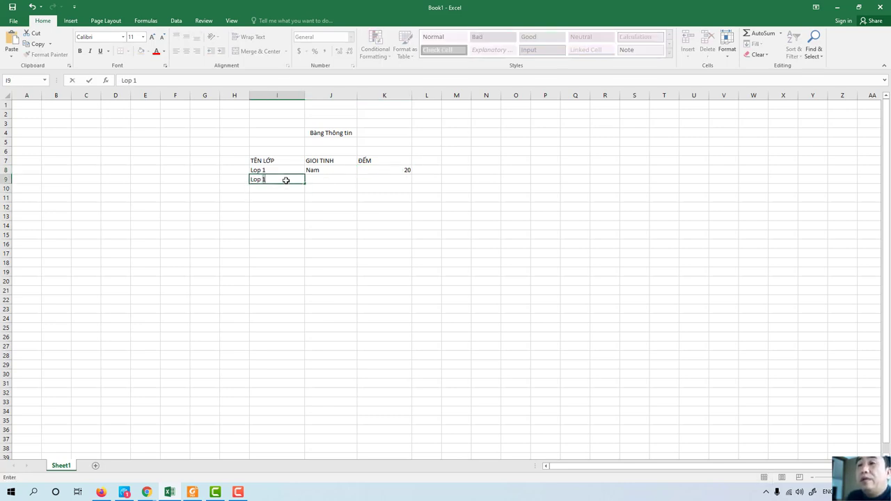
{"action": "left_click", "coordinate": [317, 179]}
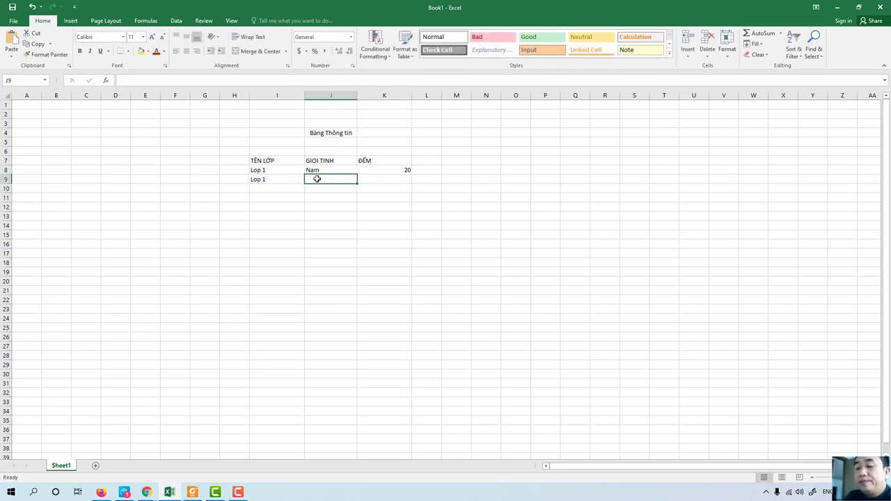
{"action": "type", "text": "Nư"}
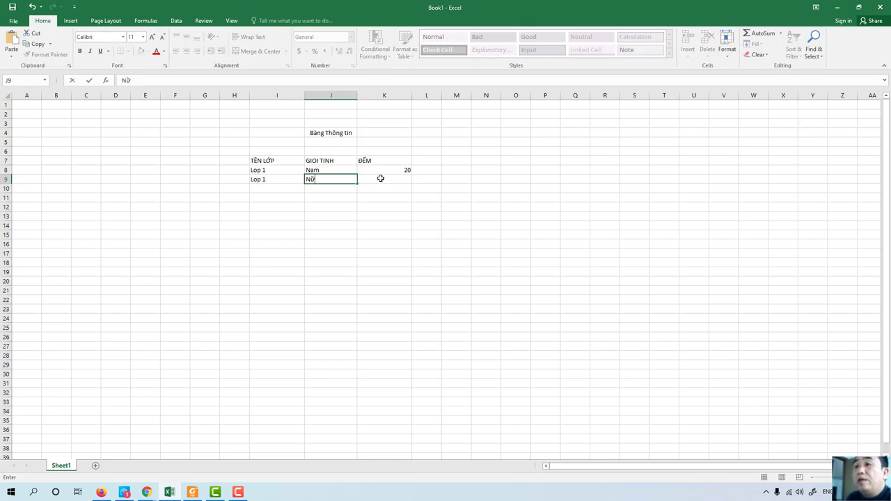
{"action": "left_click", "coordinate": [381, 179]}
{"action": "type", "text": "25"}
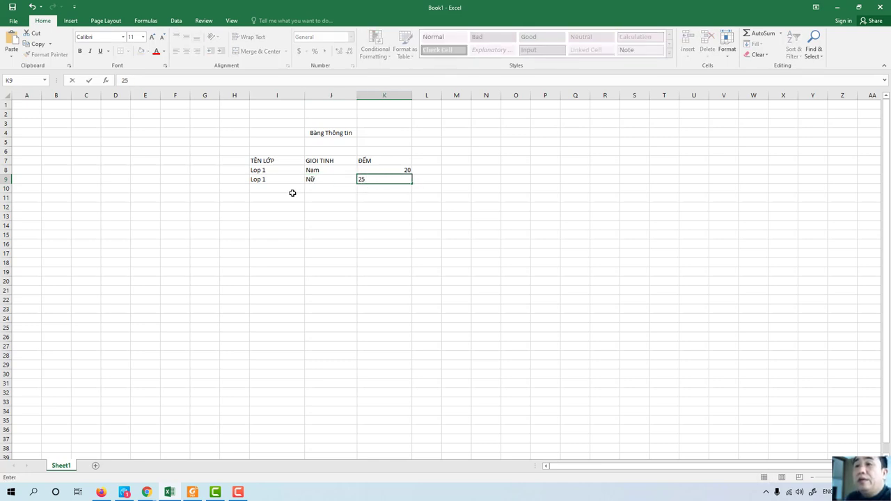
{"action": "left_click", "coordinate": [290, 191]}
{"action": "type", "text": "Lop"}
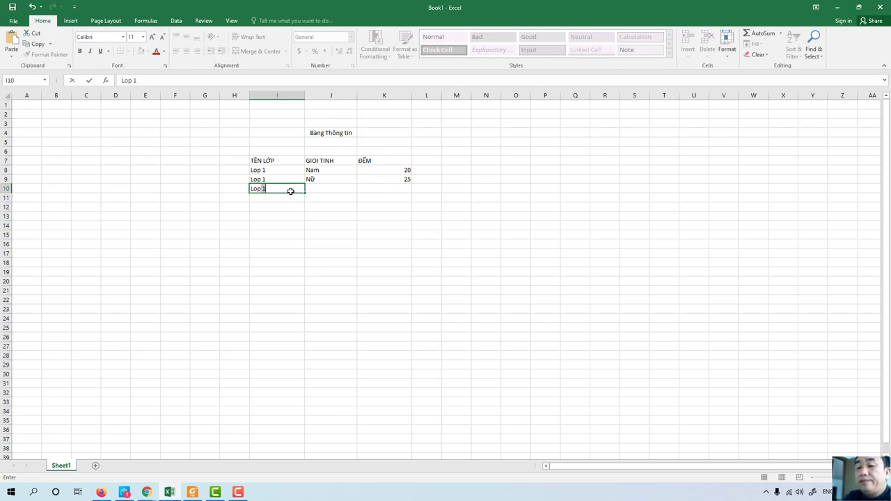
{"action": "type", "text": " 2"}
Complete row 10 with Nam, 30 and fill row 11 with Lop 2, Nữ, 26
{"action": "left_click", "coordinate": [323, 189]}
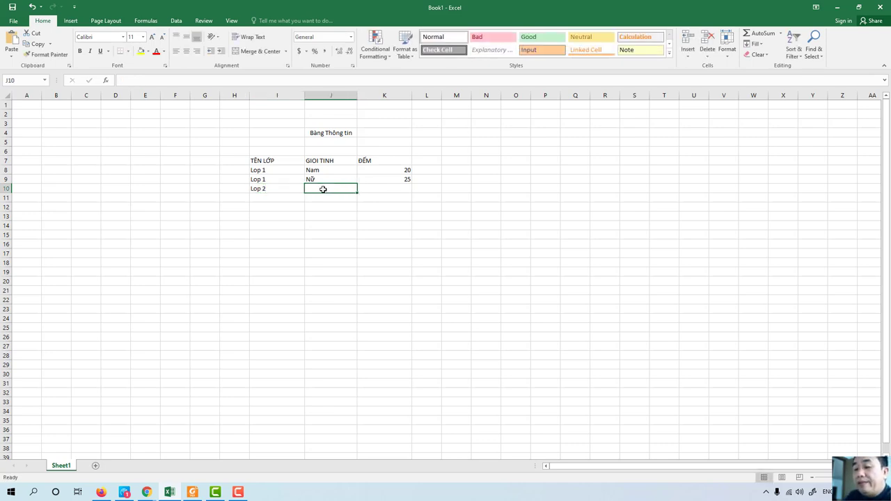
{"action": "type", "text": "Nam"}
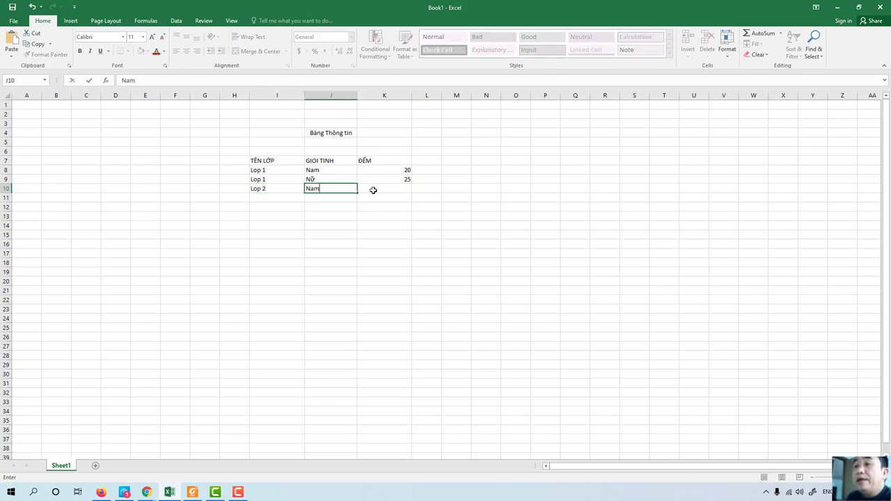
{"action": "left_click", "coordinate": [373, 190]}
{"action": "type", "text": "30"}
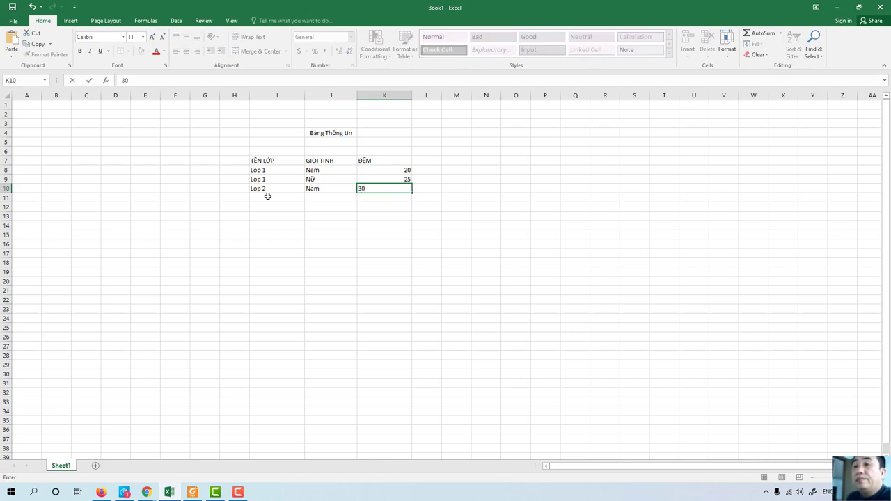
{"action": "left_click", "coordinate": [265, 197]}
{"action": "type", "text": "Lop"}
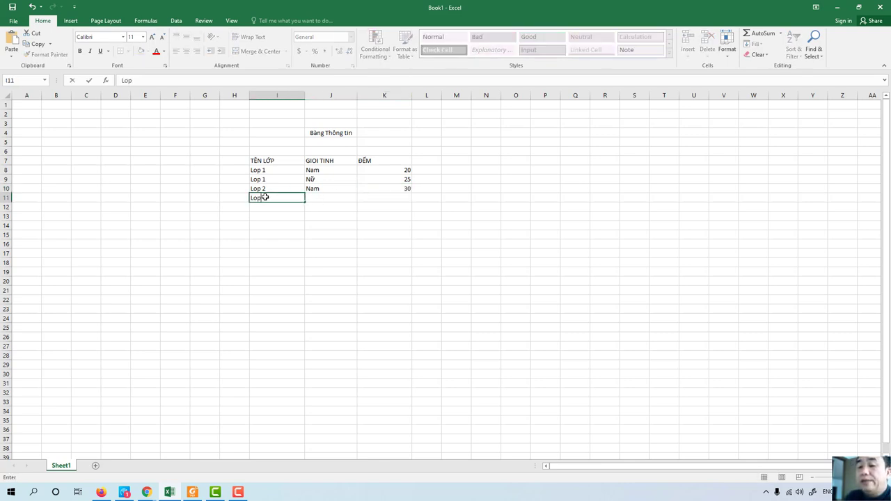
{"action": "type", "text": " 2"}
{"action": "left_click", "coordinate": [317, 196]}
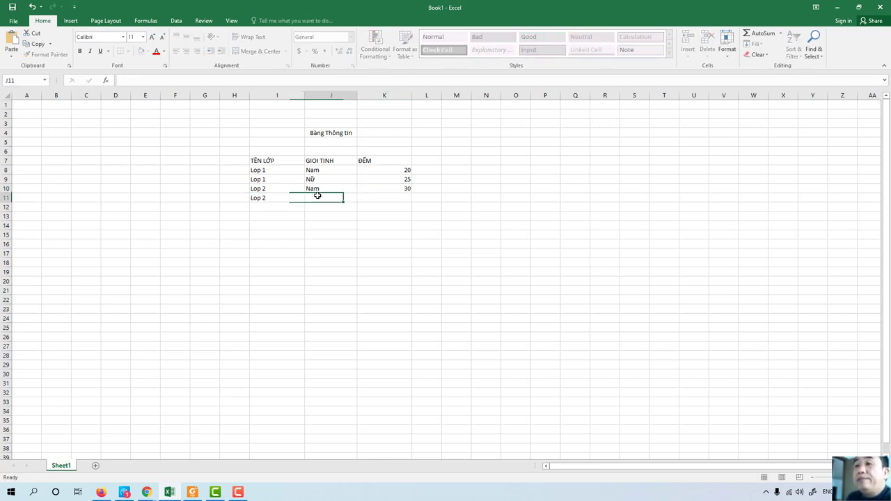
{"action": "type", "text": "Nư"}
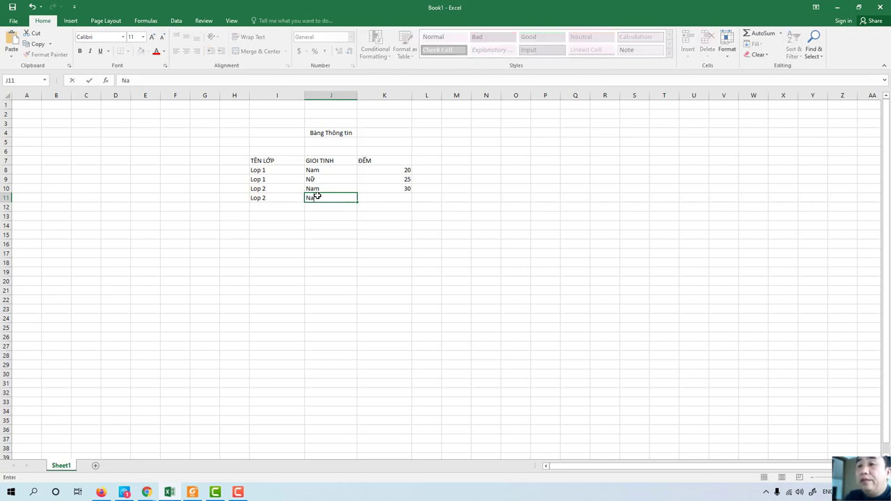
{"action": "left_click", "coordinate": [386, 200]}
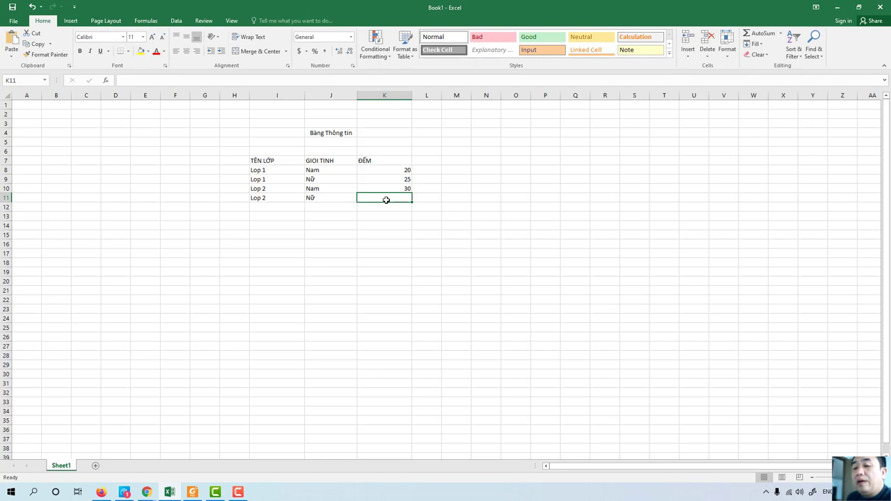
{"action": "type", "text": "26"}
Fill rows 12 and 13 with Lop 3, Nam, 21 and Lop 3, Nữ, 29
{"action": "left_click", "coordinate": [274, 206]}
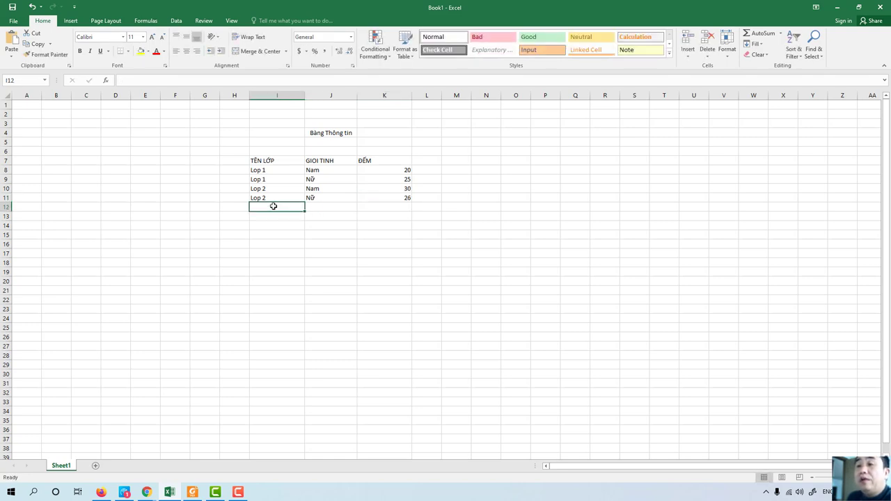
{"action": "type", "text": "Lop 3"}
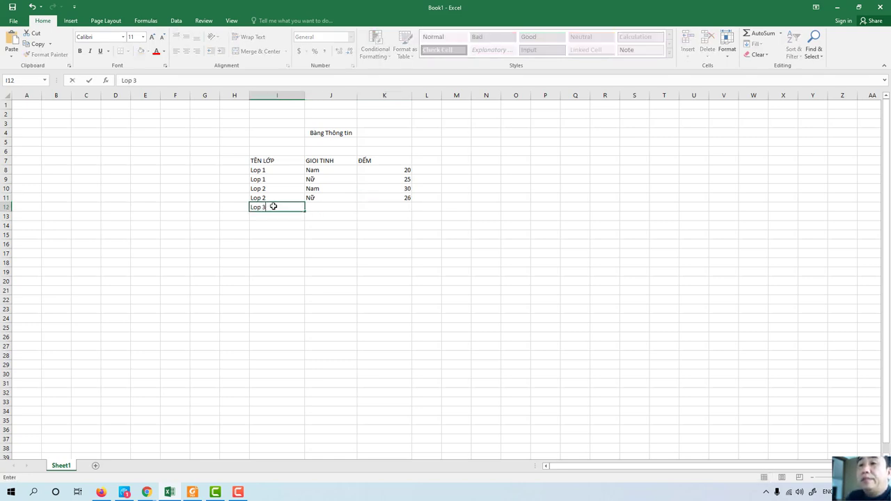
{"action": "left_click", "coordinate": [323, 206]}
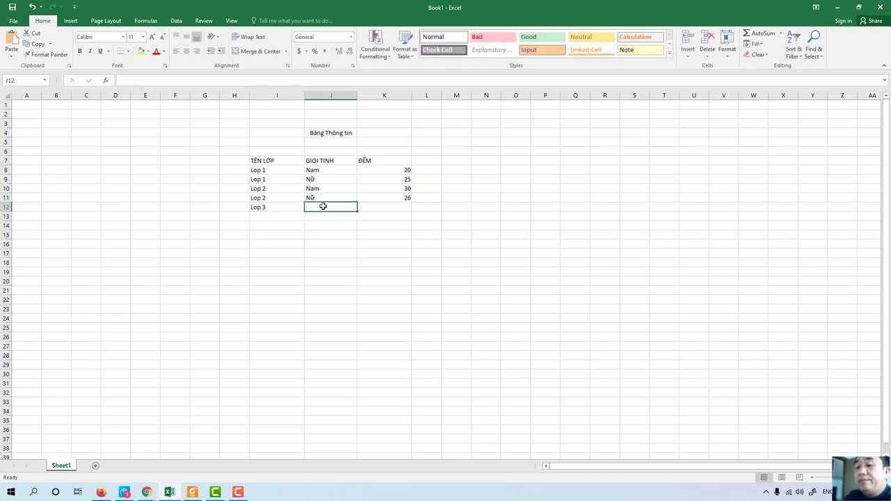
{"action": "type", "text": "Nam"}
{"action": "left_click", "coordinate": [389, 205]}
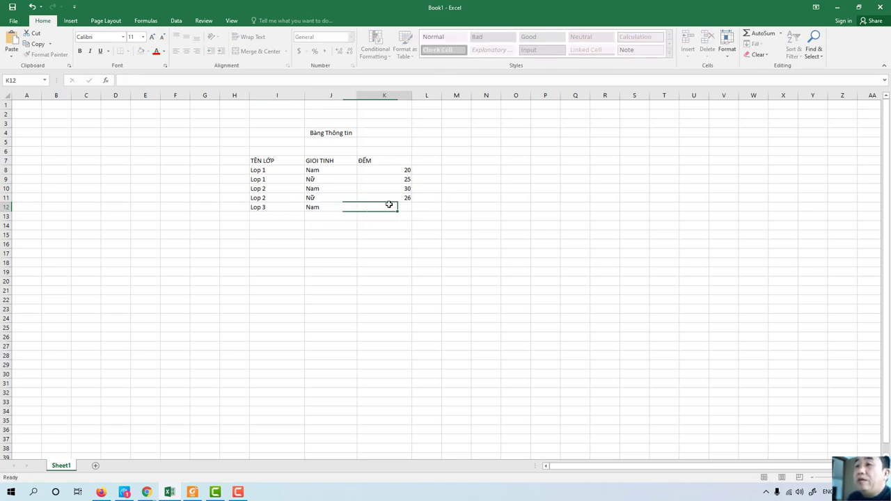
{"action": "type", "text": "21"}
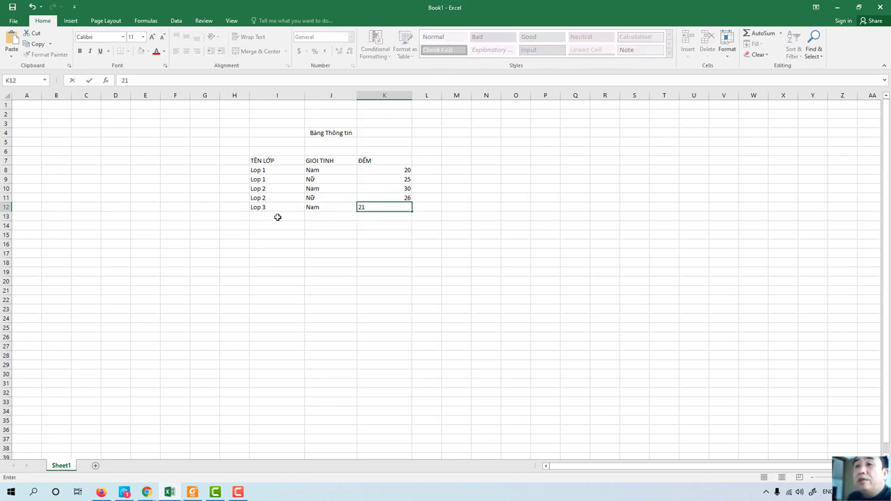
{"action": "left_click", "coordinate": [277, 217]}
{"action": "type", "text": "Lop"}
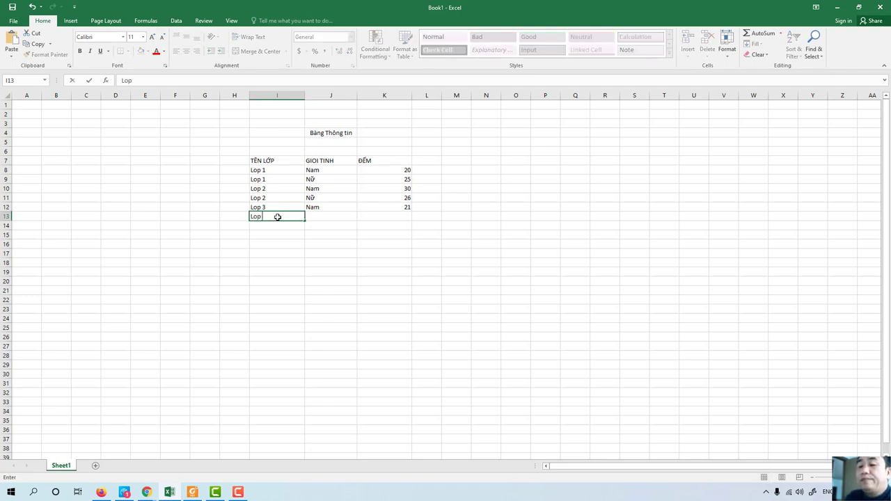
{"action": "type", "text": " 3"}
{"action": "left_click", "coordinate": [320, 217]}
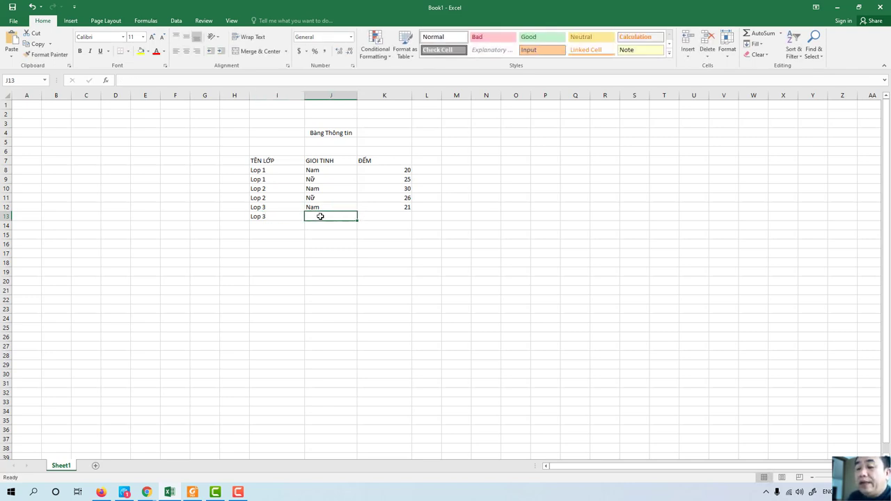
{"action": "type", "text": "Nư"}
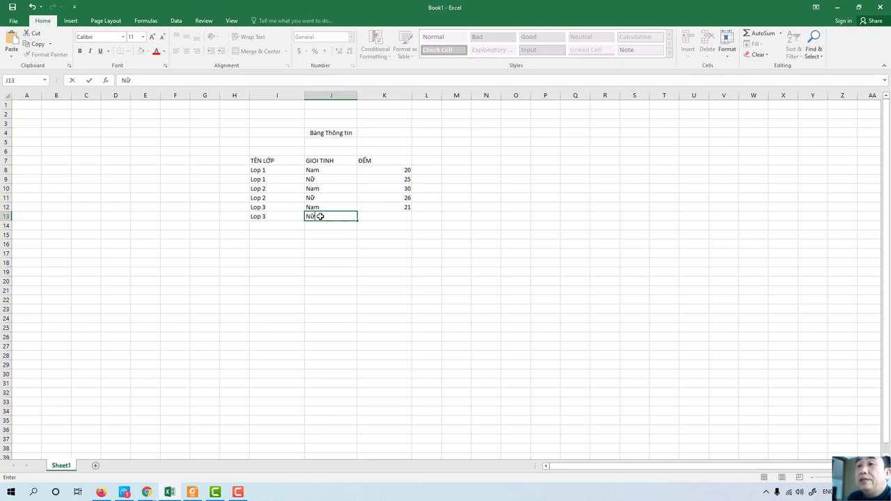
{"action": "left_click", "coordinate": [404, 220]}
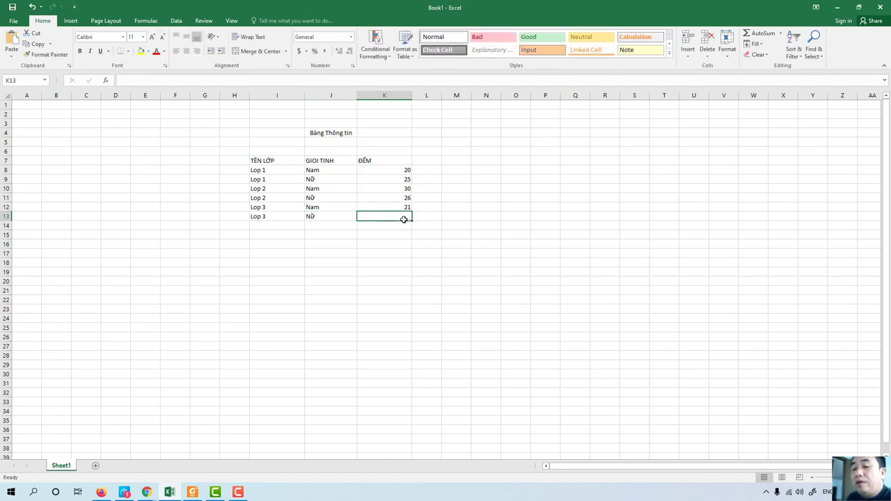
{"action": "type", "text": "29"}
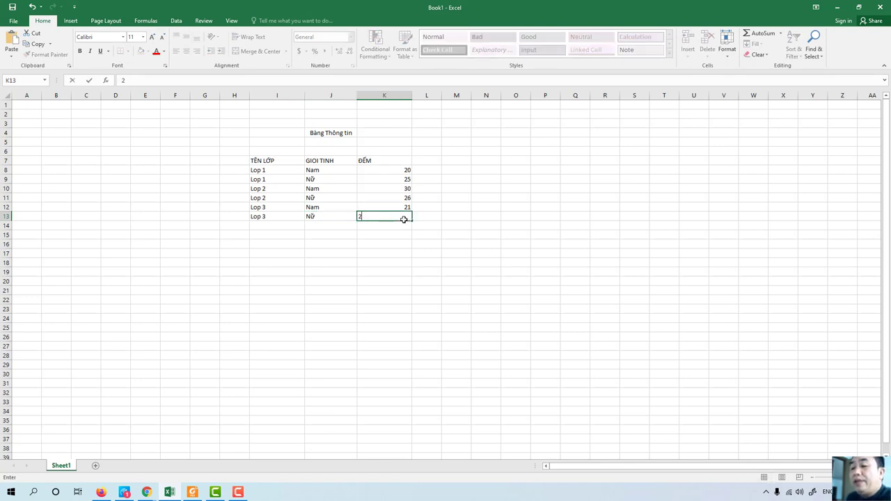
{"action": "left_click", "coordinate": [344, 226]}
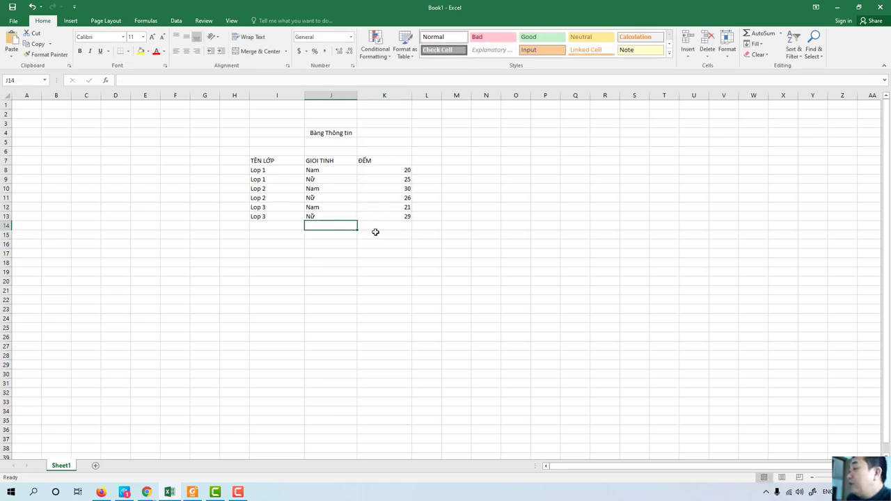
Type the label Tổng nam in J15 and begin the formula =Sumif( in K15
{"action": "left_click", "coordinate": [334, 236]}
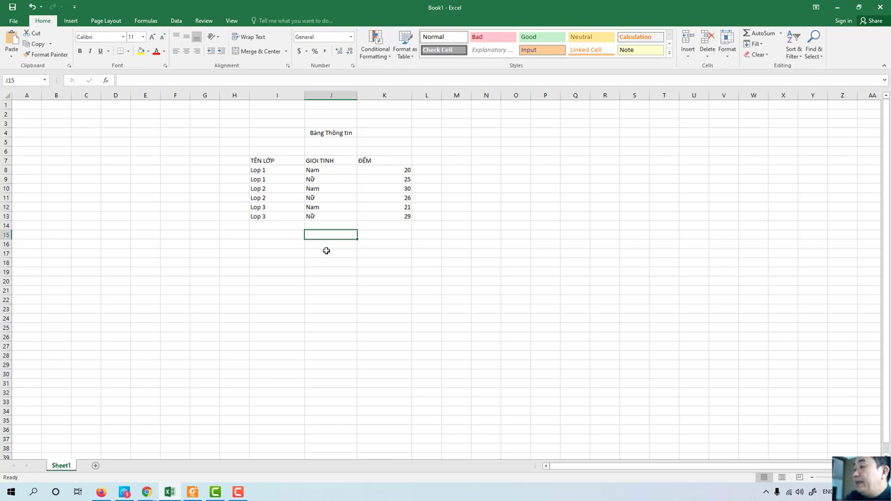
{"action": "type", "text": "Tổng"}
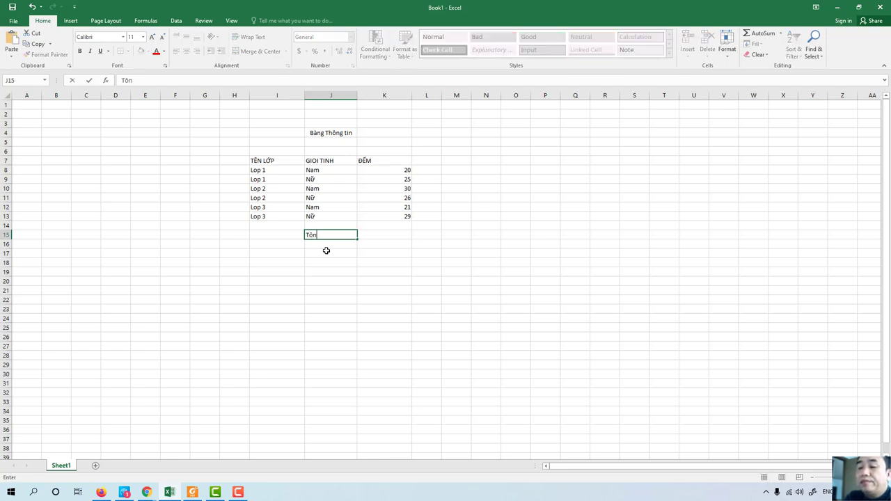
{"action": "type", "text": " nam"}
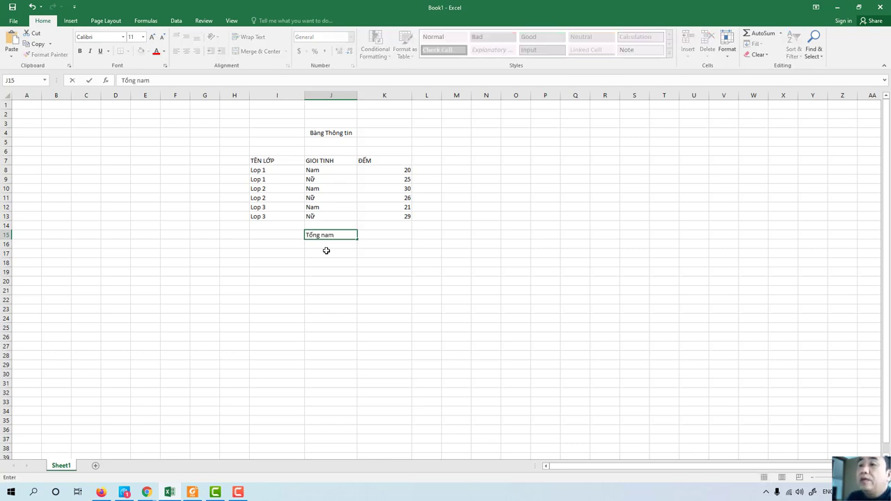
{"action": "left_click", "coordinate": [377, 237]}
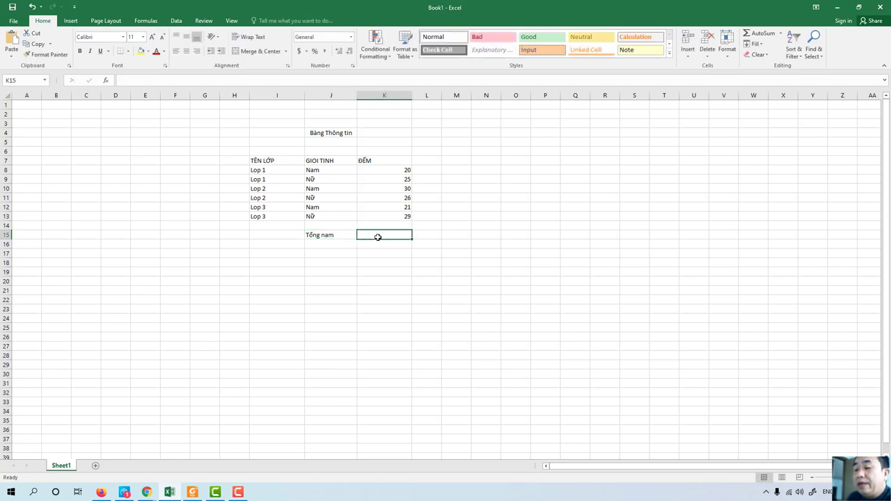
{"action": "type", "text": "+"}
{"action": "key", "text": "BackSpace"}
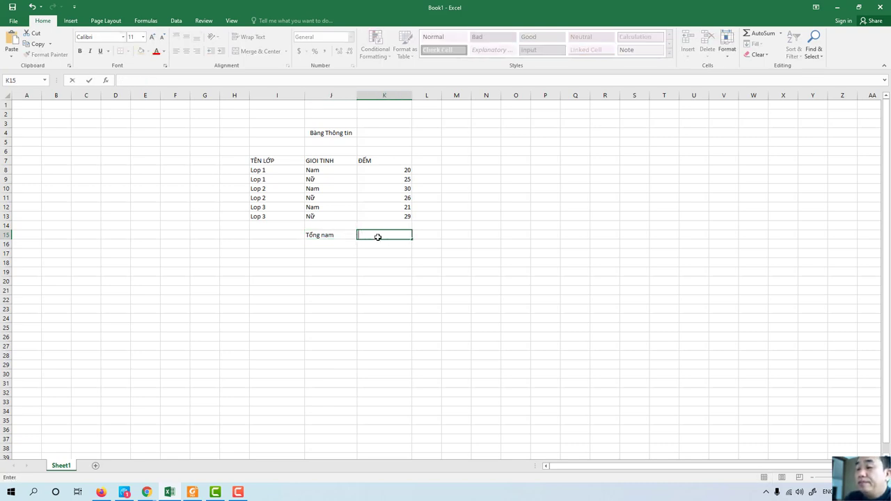
{"action": "type", "text": "=Sum"}
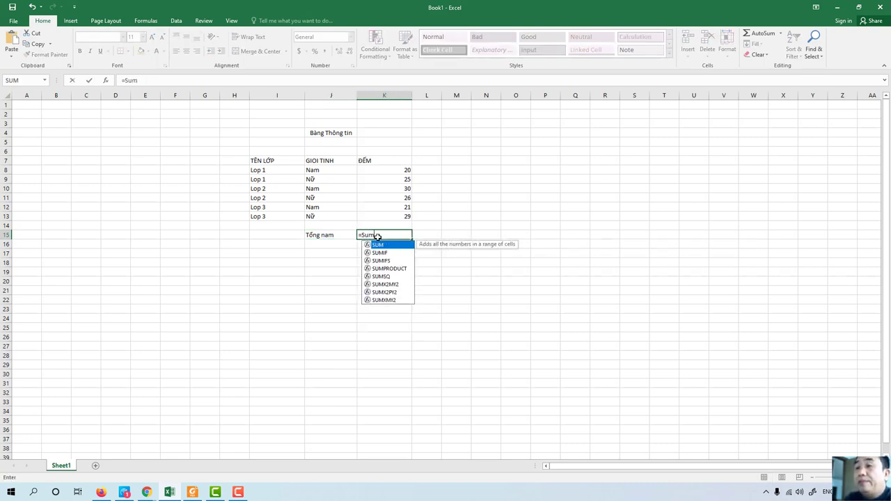
{"action": "key", "text": "BackSpace"}
{"action": "type", "text": "ù"}
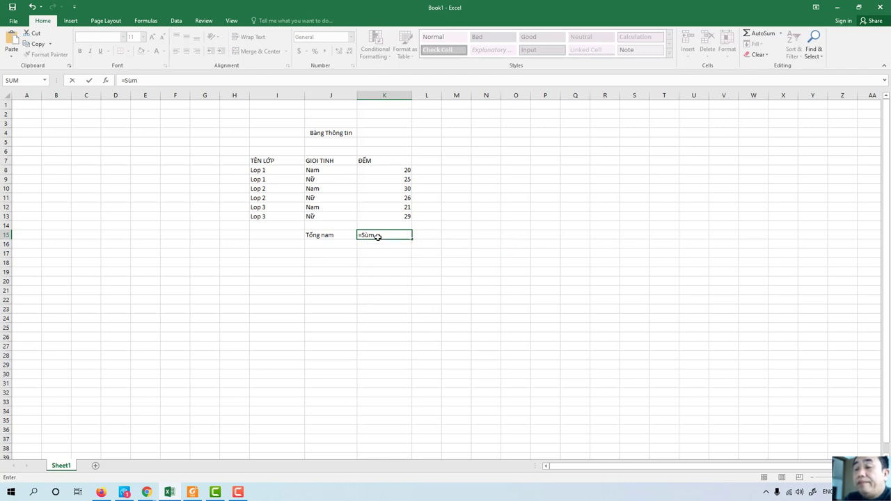
{"action": "type", "text": "úif"}
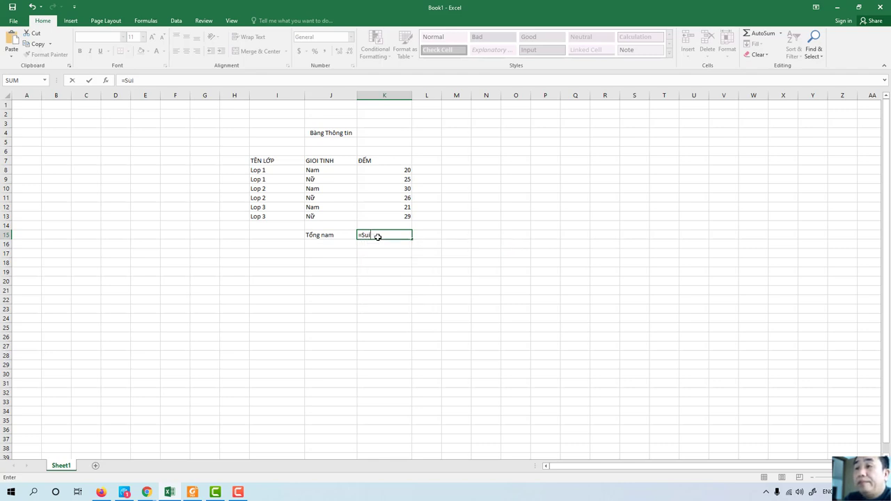
{"action": "key", "text": "BackSpace"}
{"action": "type", "text": "mif"}
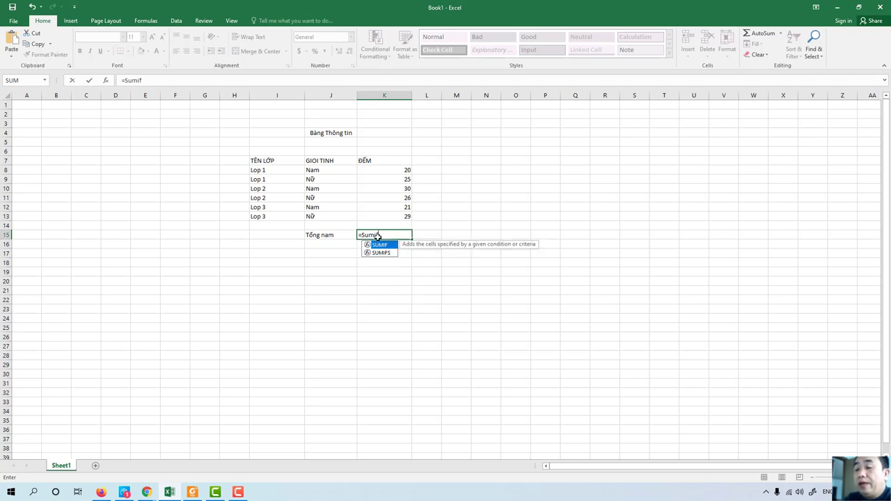
{"action": "type", "text": "(j"}
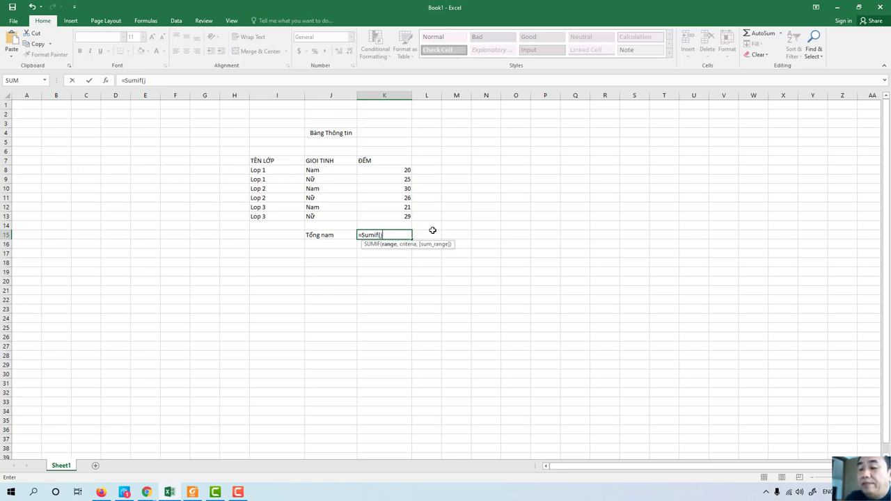
Finish K15 as =SUMIF(J8:J13,"Nam",K8:K13), giving a male total of 71
{"action": "type", "text": "8L"}
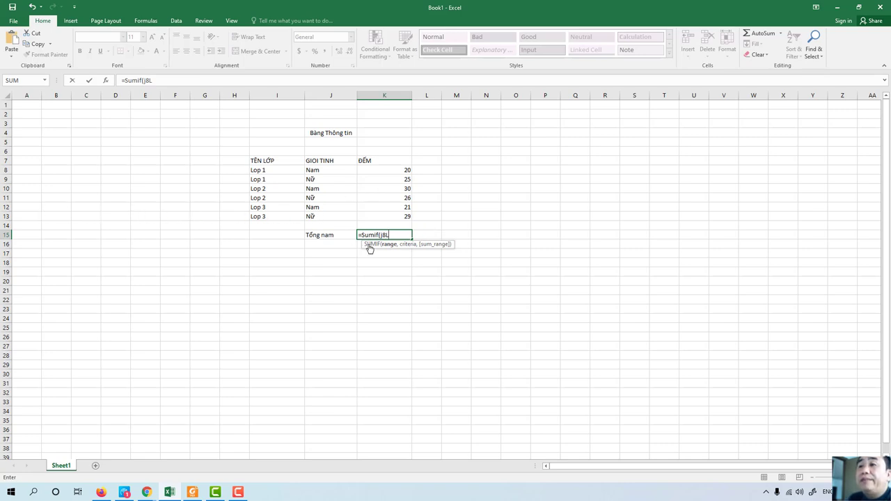
{"action": "key", "text": "BackSpace"}
{"action": "type", "text": ":"}
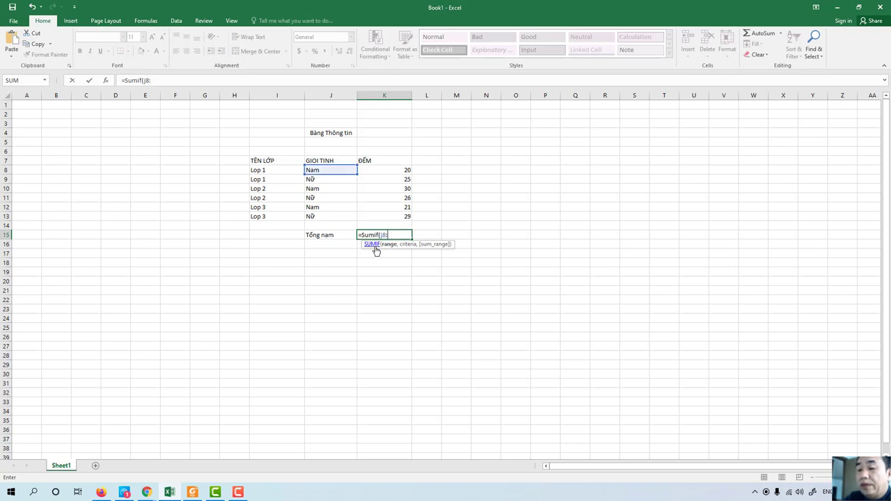
{"action": "type", "text": "j13"}
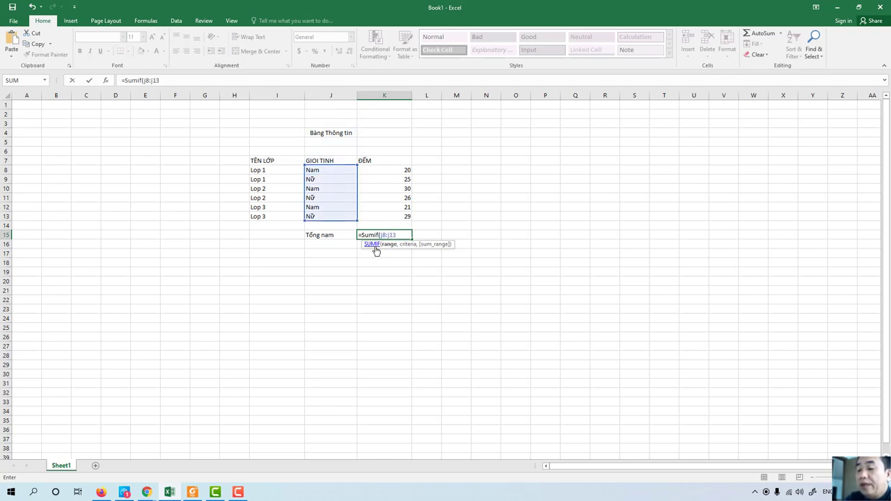
{"action": "type", "text": ","}
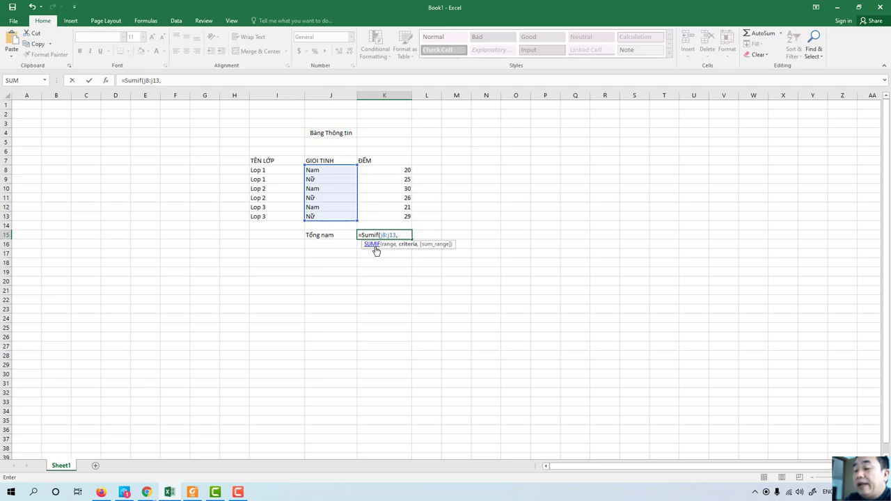
{"action": "type", "text": "\""}
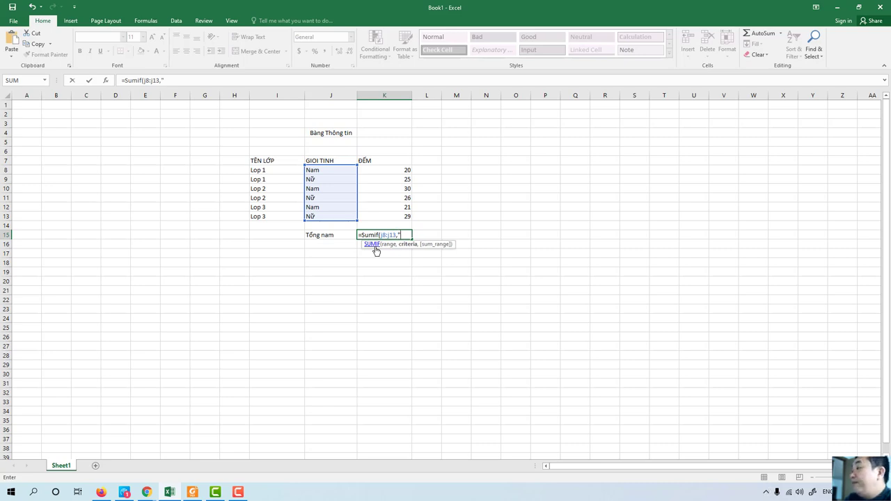
{"action": "type", "text": "Nam"}
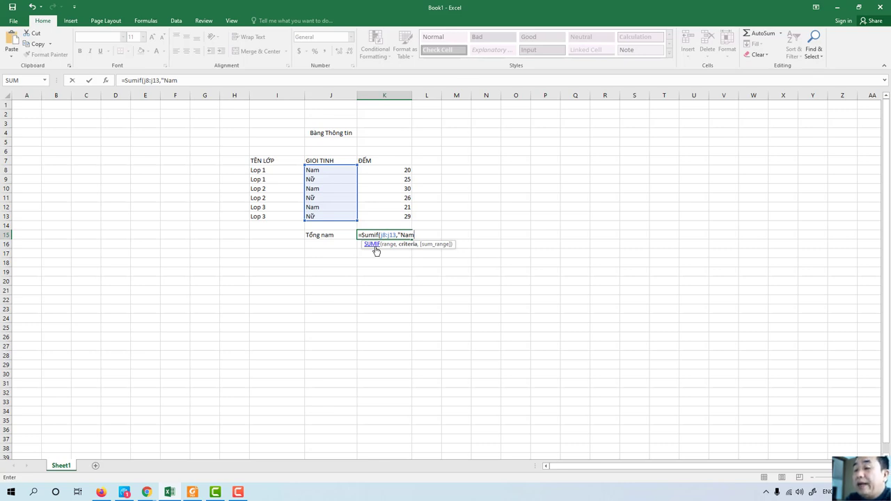
{"action": "type", "text": "\""}
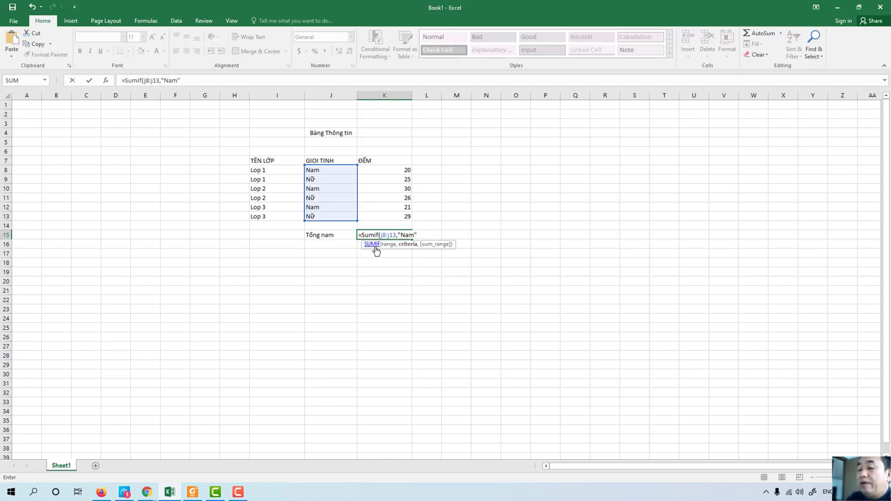
{"action": "type", "text": ","}
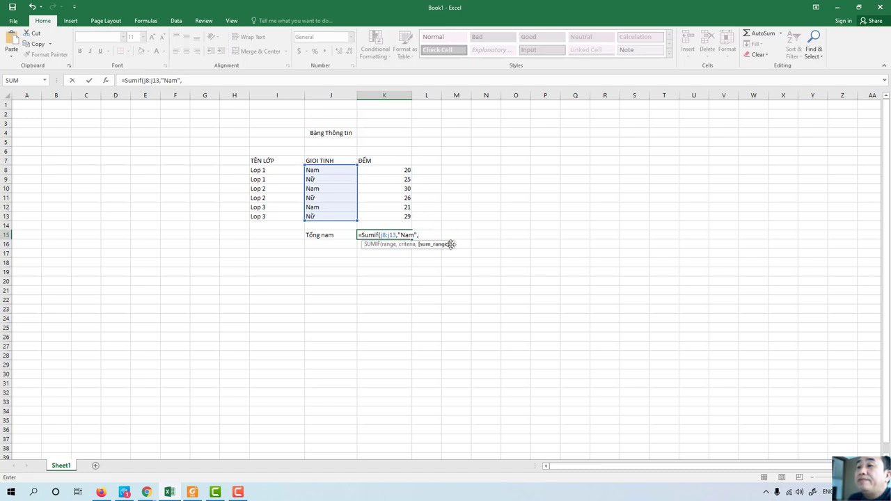
{"action": "type", "text": "k8"}
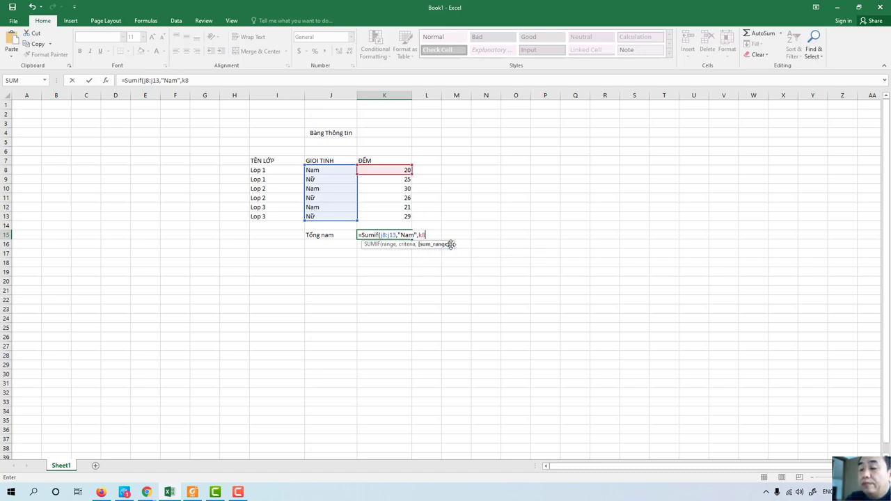
{"action": "type", "text": ":k1"}
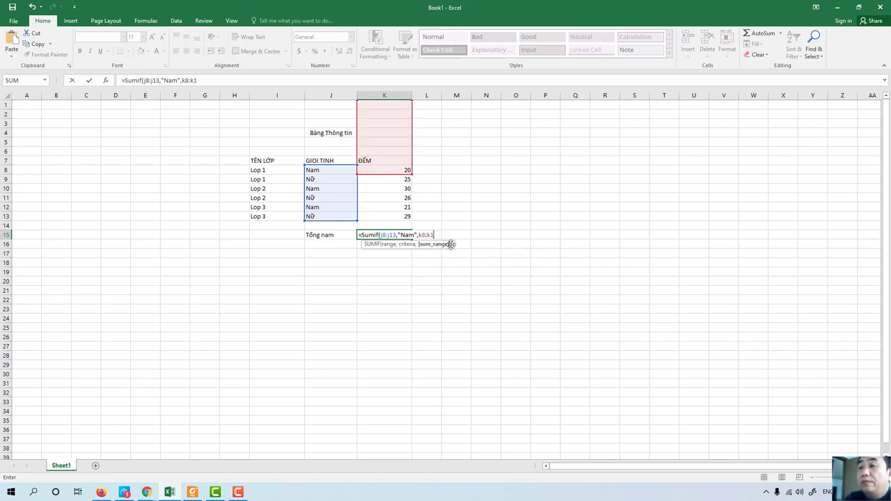
{"action": "type", "text": "3"}
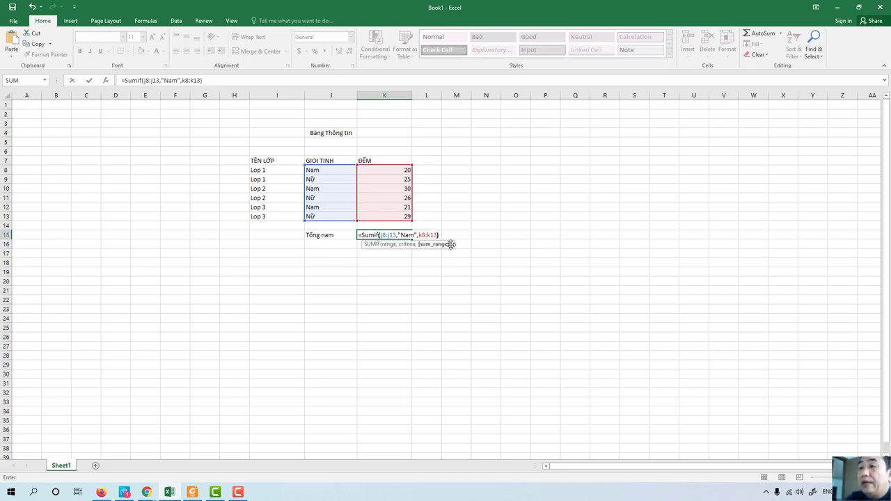
{"action": "key", "text": "Return"}
{"action": "left_click", "coordinate": [396, 233]}
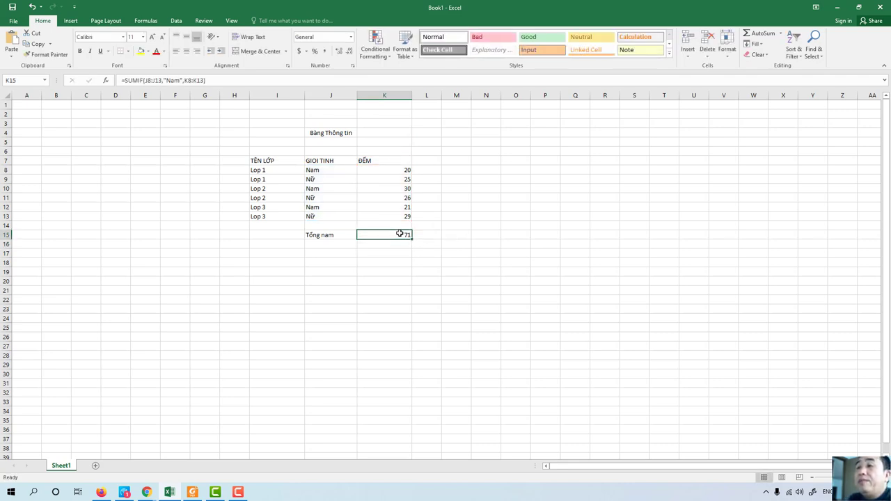
{"action": "left_click", "coordinate": [337, 246]}
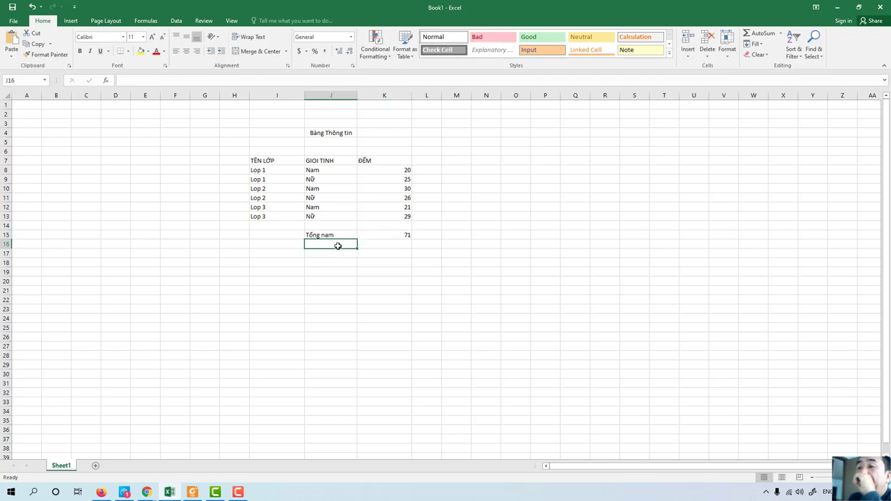
{"action": "left_click", "coordinate": [395, 234]}
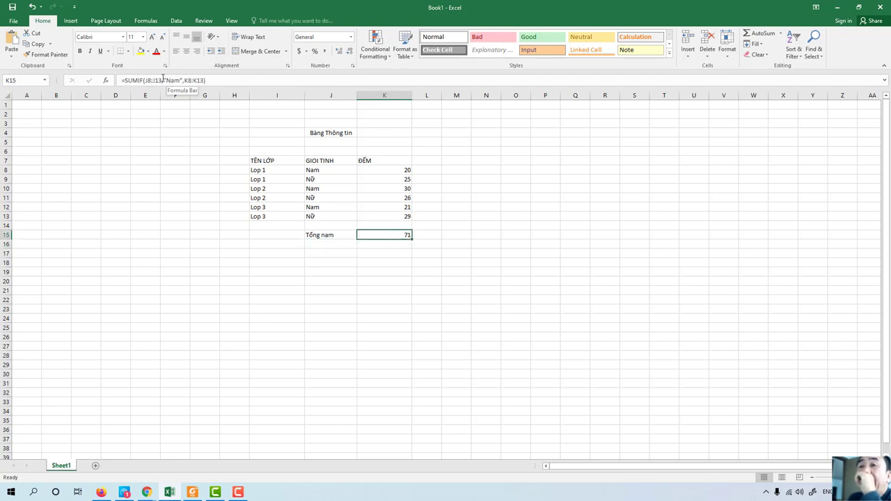
{"action": "left_click_drag", "start_coordinate": [216, 80], "coordinate": [122, 80]}
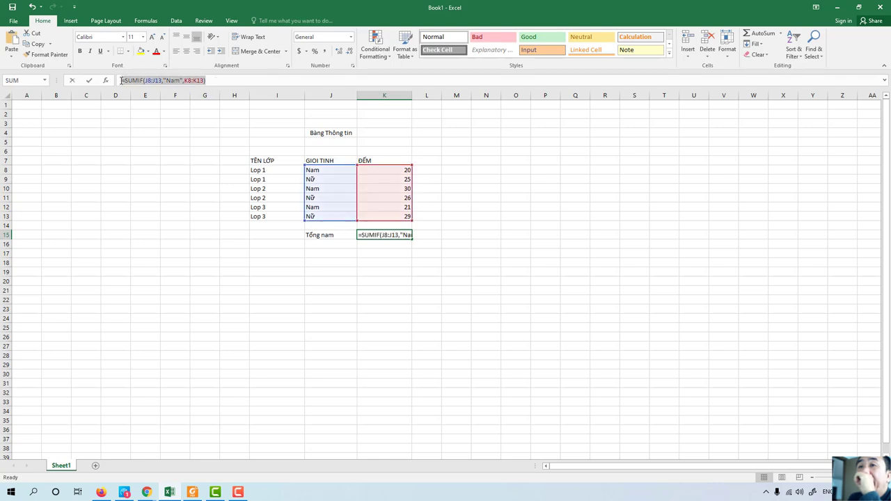
{"action": "right_click", "coordinate": [143, 83]}
{"action": "left_click", "coordinate": [165, 101]}
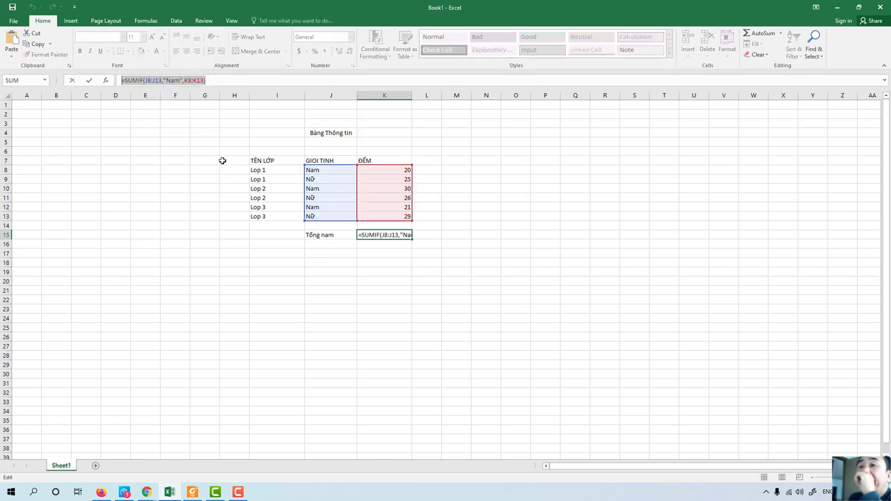
{"action": "left_click", "coordinate": [315, 244]}
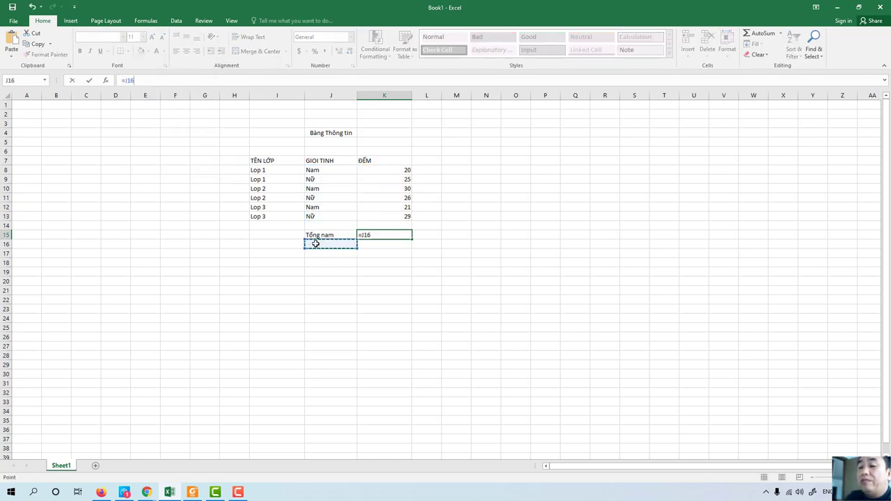
{"action": "type", "text": "T"}
{"action": "key", "text": "BackSpace"}
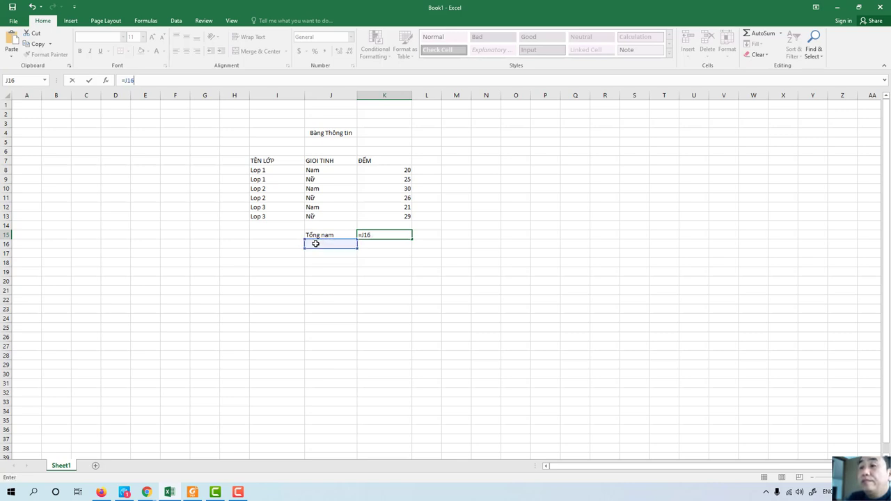
{"action": "key", "text": "ctrl+z"}
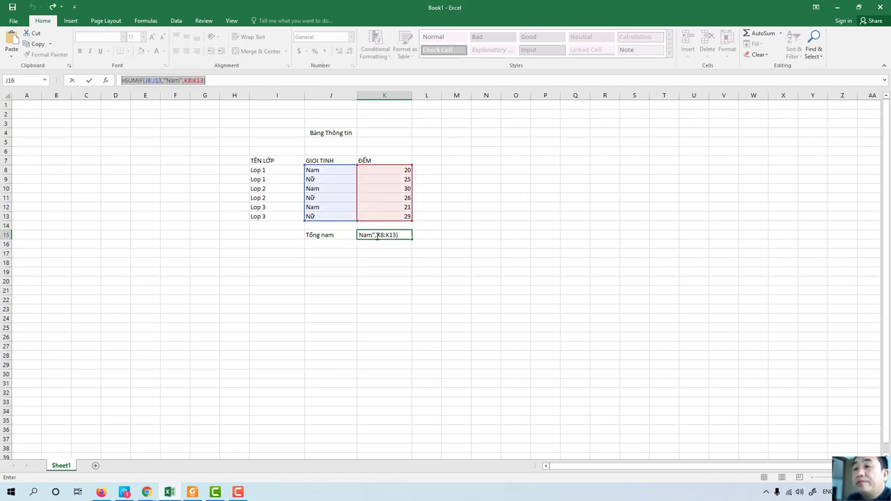
{"action": "left_click", "coordinate": [401, 235]}
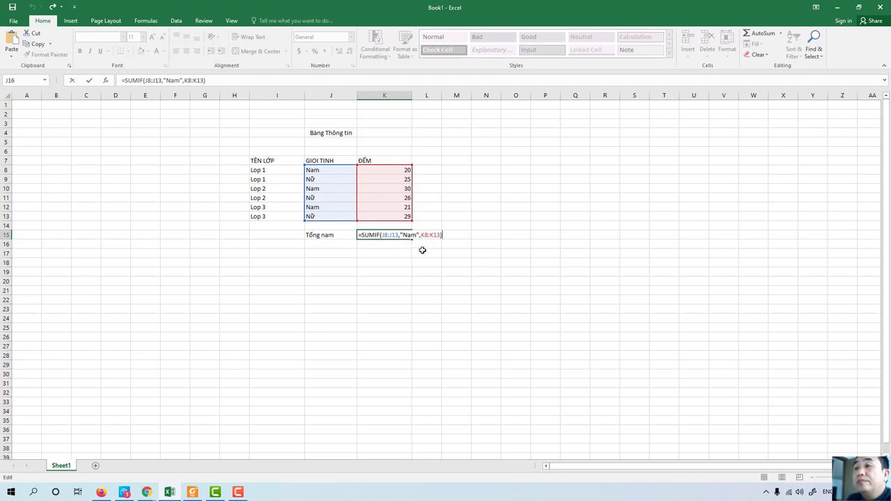
{"action": "key", "text": "Return"}
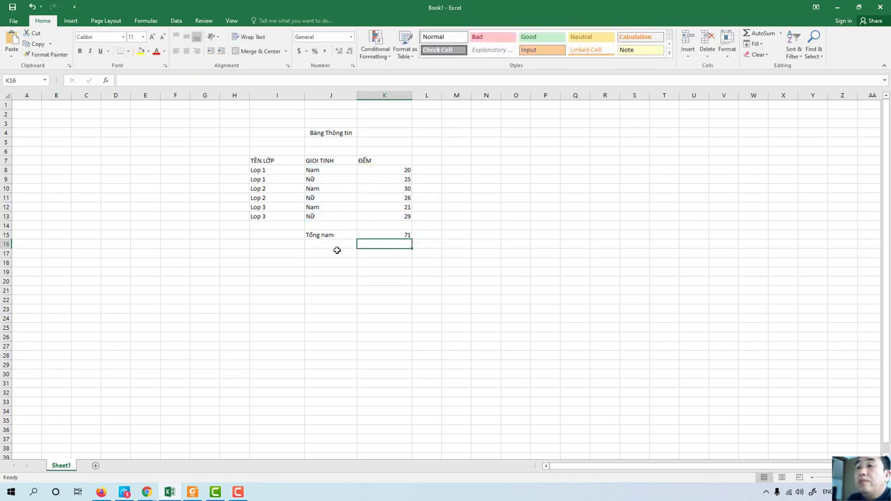
Label J16 Tổng nữ and paste the SUMIF into K16 with criterion Nữ, giving 80
{"action": "left_click", "coordinate": [340, 245]}
{"action": "type", "text": "T"}
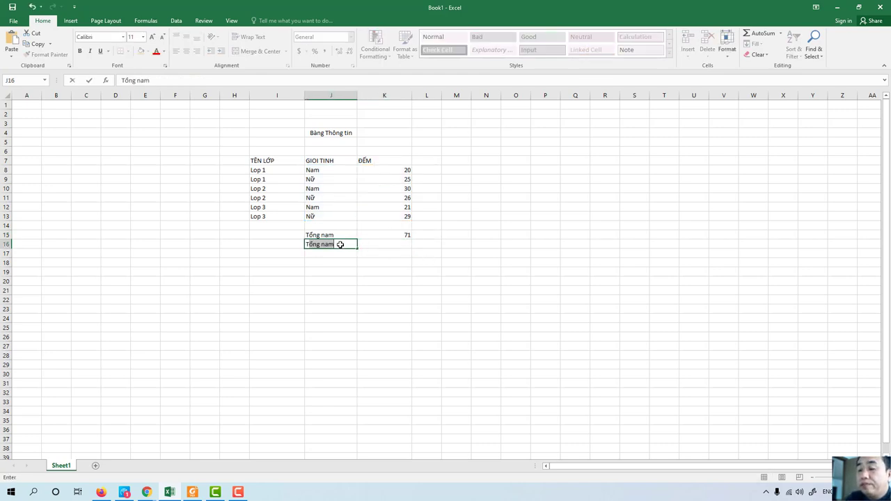
{"action": "type", "text": "ổng"}
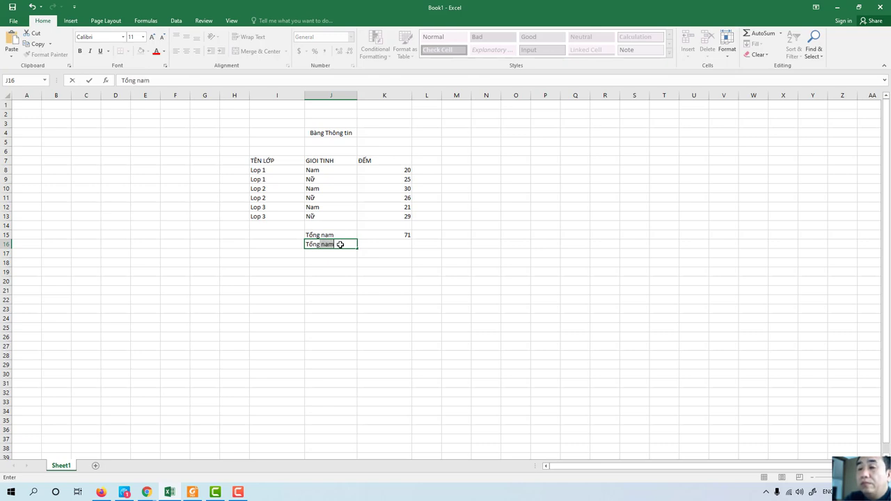
{"action": "type", "text": " nư"}
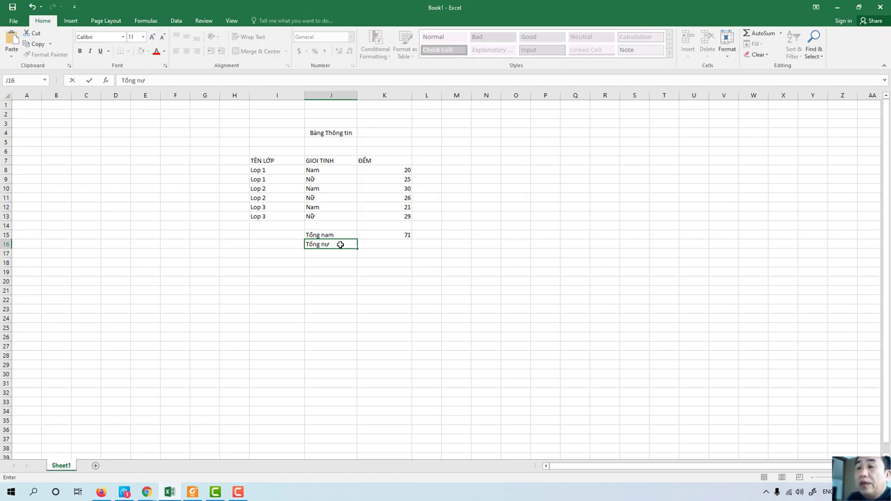
{"action": "key", "text": "BackSpace"}
{"action": "type", "text": "ữ"}
{"action": "left_click", "coordinate": [388, 245]}
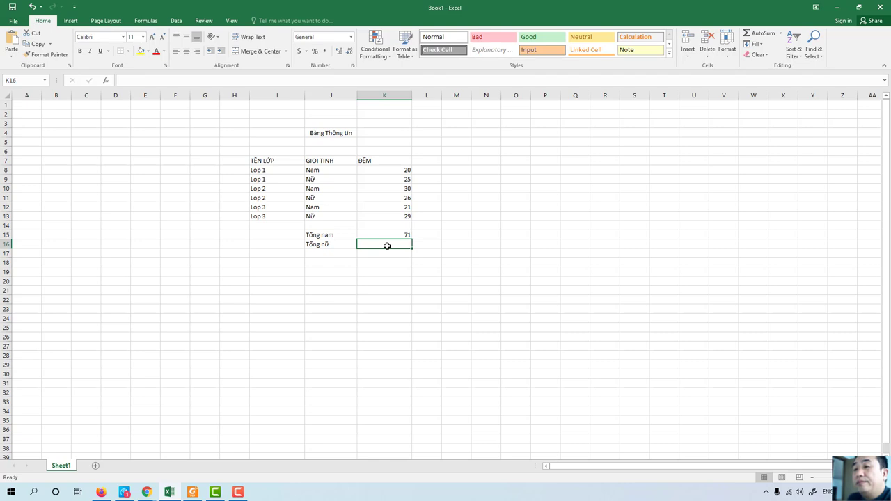
{"action": "key", "text": "ctrl+v"}
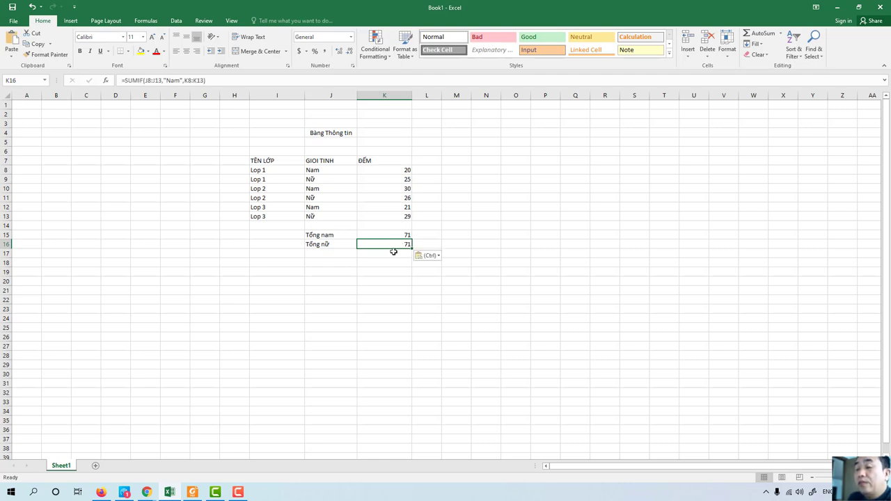
{"action": "left_click", "coordinate": [179, 81]}
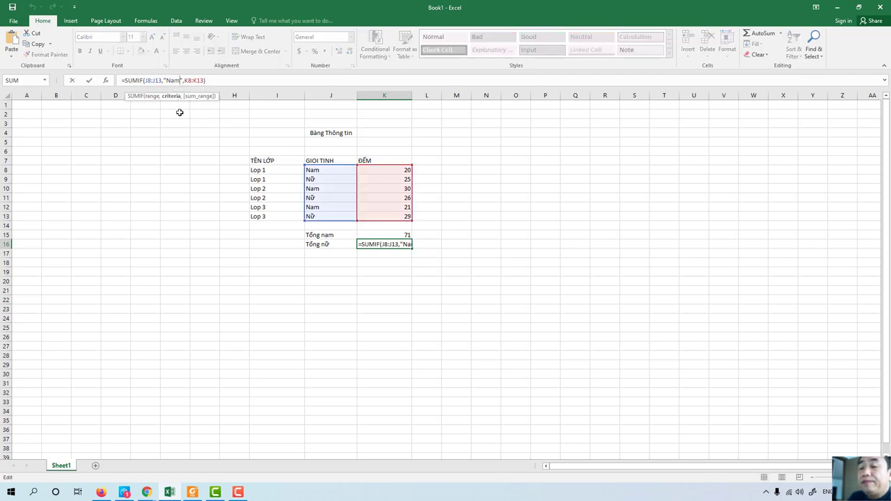
{"action": "key", "text": "BackSpace"}
{"action": "key", "text": "BackSpace"}
{"action": "key", "text": "BackSpace"}
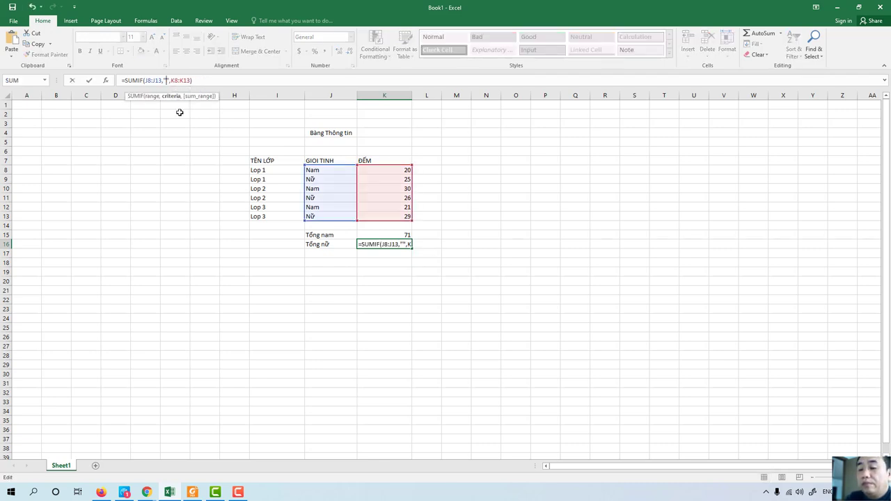
{"action": "type", "text": "Nu"}
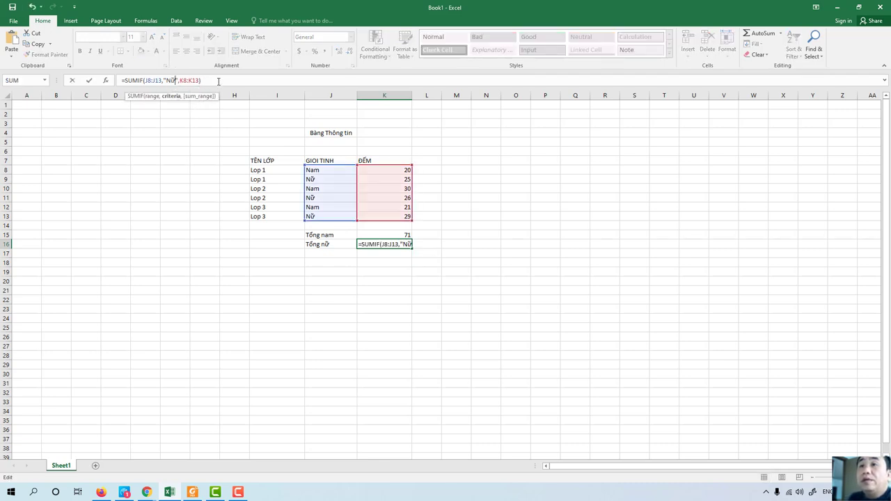
{"action": "left_click", "coordinate": [219, 79]}
{"action": "key", "text": "Return"}
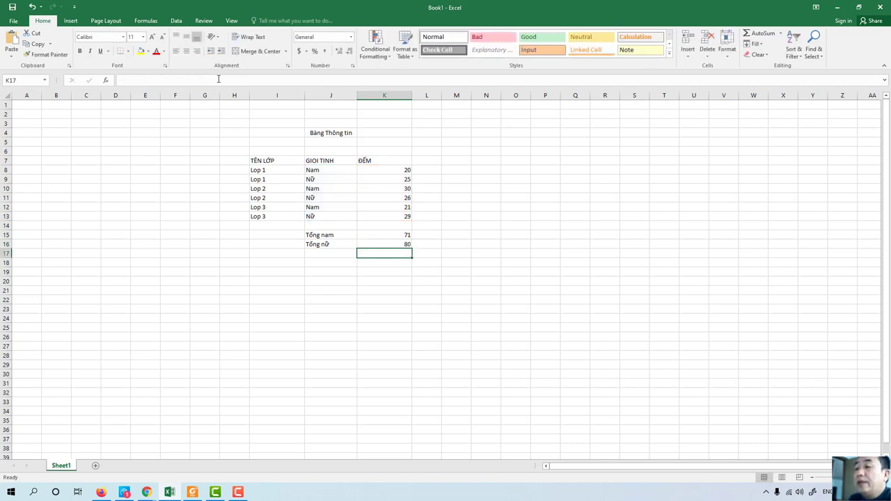
Review the K15 and K16 total formulas, then select the gender values J8:J13
{"action": "left_click", "coordinate": [401, 243]}
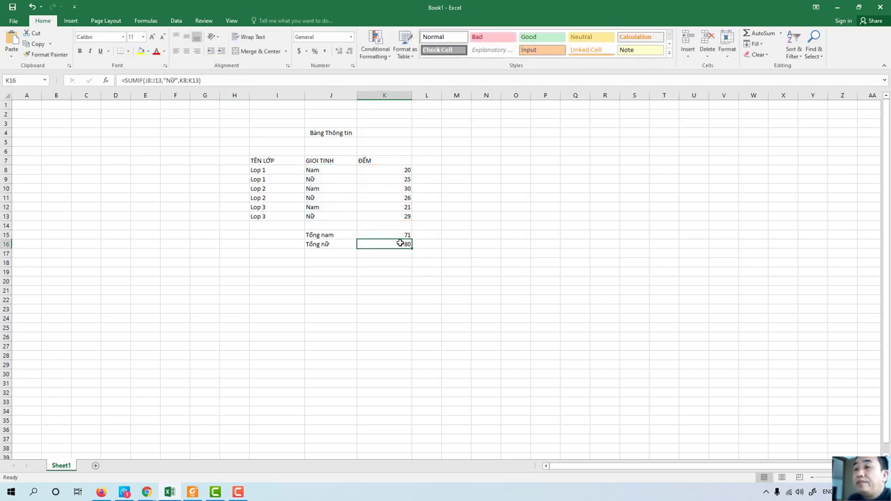
{"action": "left_click", "coordinate": [403, 179]}
{"action": "left_click", "coordinate": [402, 171]}
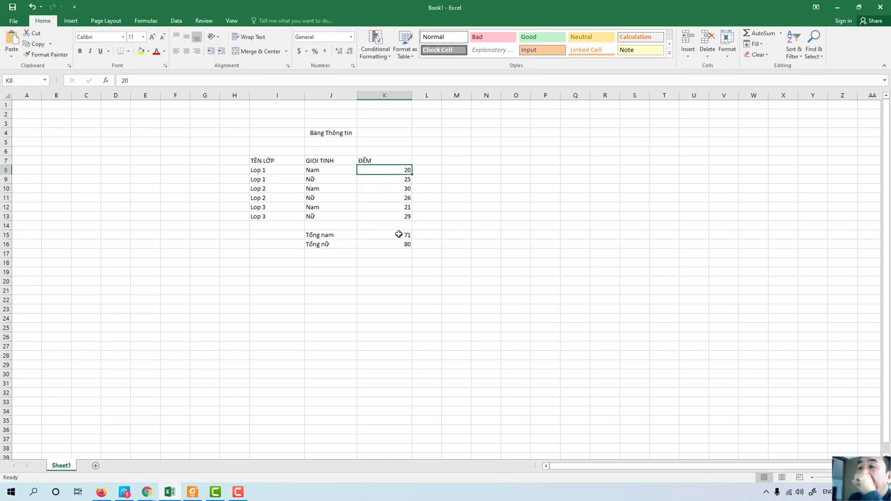
{"action": "left_click", "coordinate": [403, 243]}
{"action": "left_click", "coordinate": [399, 235]}
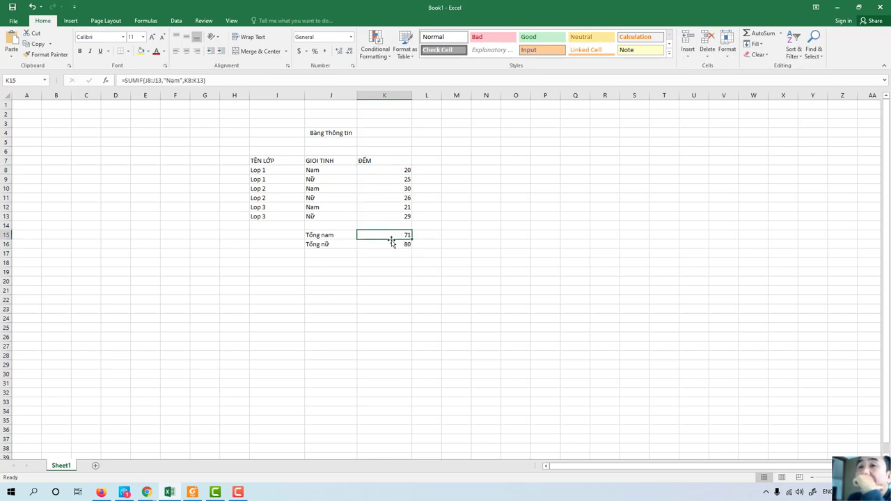
{"action": "left_click", "coordinate": [313, 170]}
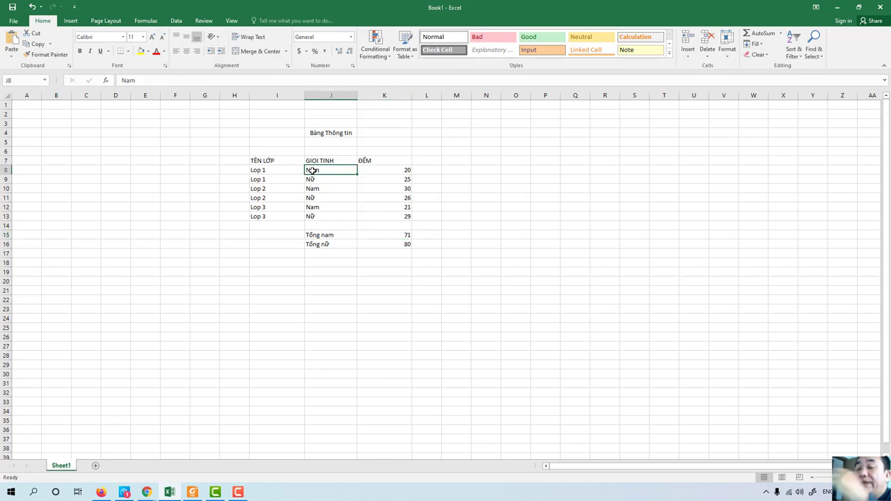
{"action": "left_click", "coordinate": [330, 217], "text": "shift"}
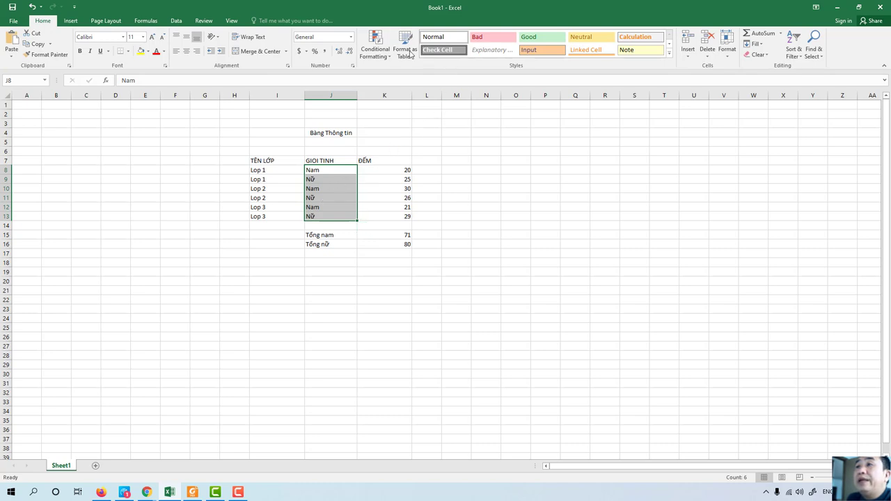
Start defining a name for J8:J13 from the Formulas tools, entering Gioi tinh
{"action": "left_click", "coordinate": [73, 21]}
{"action": "left_click", "coordinate": [104, 21]}
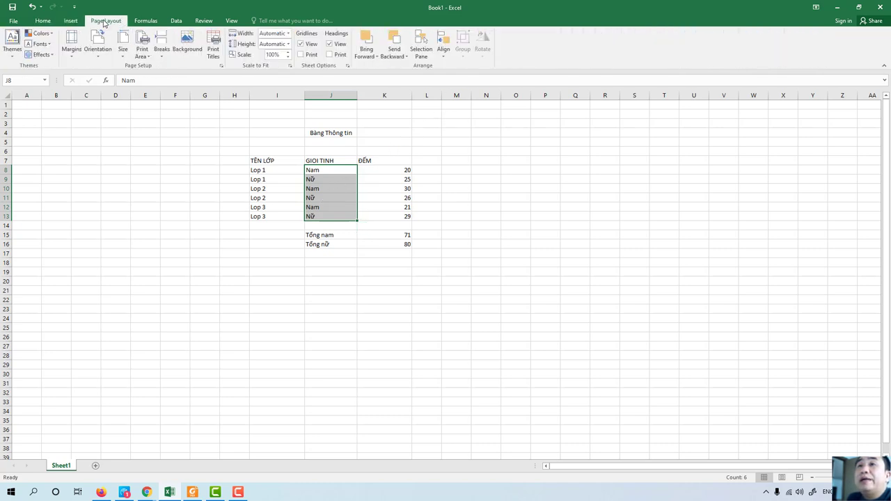
{"action": "left_click", "coordinate": [145, 21]}
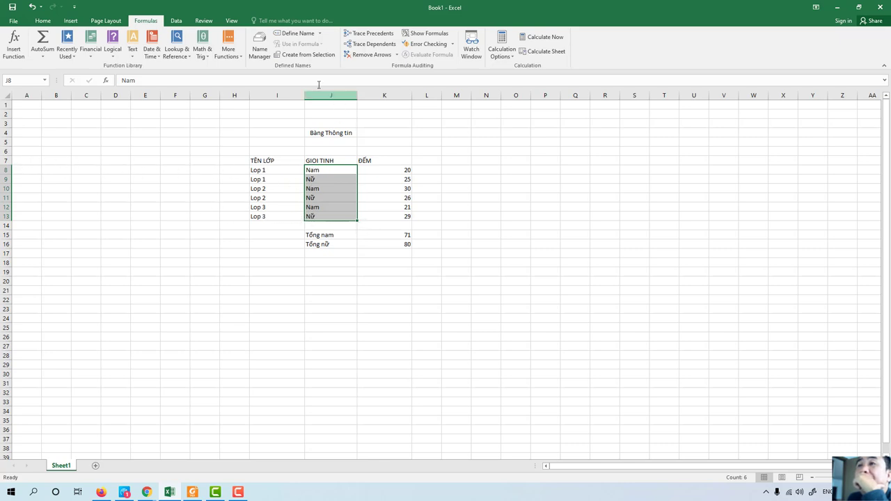
{"action": "left_click", "coordinate": [295, 35]}
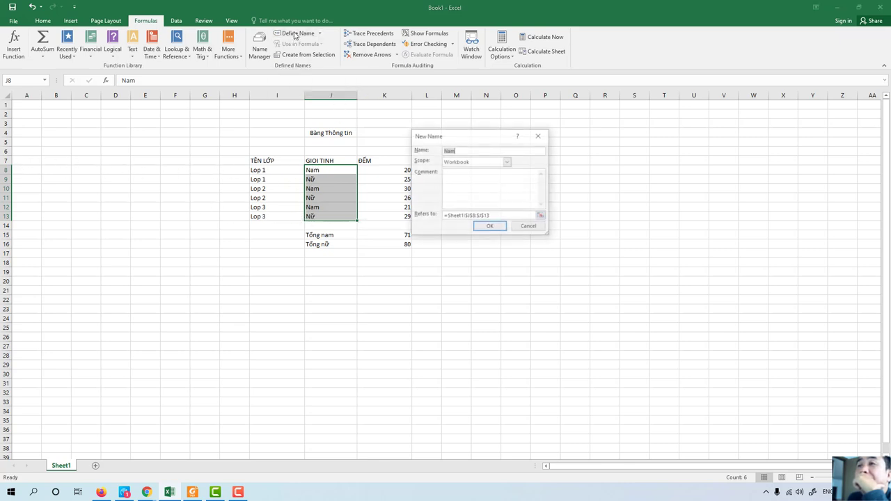
{"action": "key", "text": "BackSpace"}
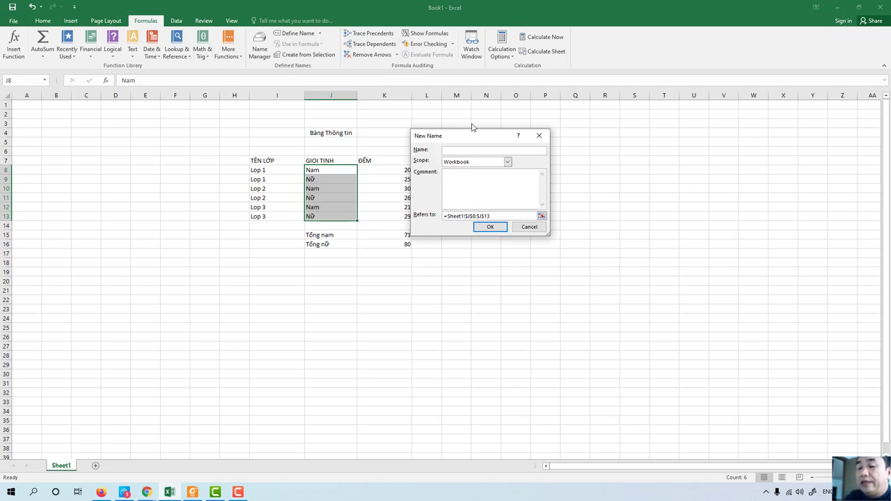
{"action": "type", "text": "Gioi "}
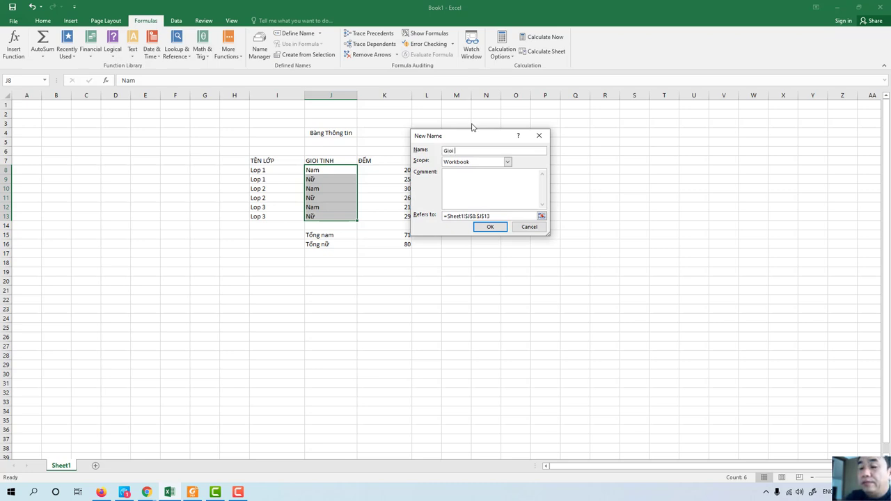
{"action": "type", "text": "tinh"}
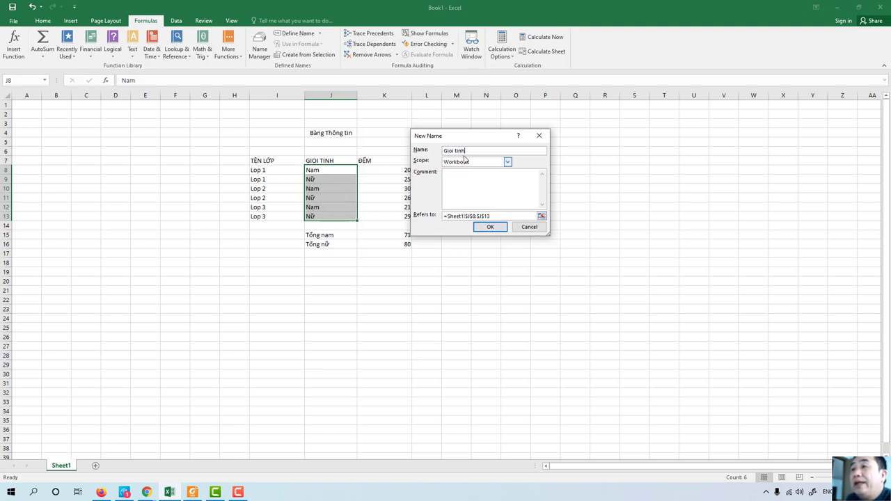
Fix the rejected name to Gioi_Tinh without spaces and save it
{"action": "left_click", "coordinate": [483, 227]}
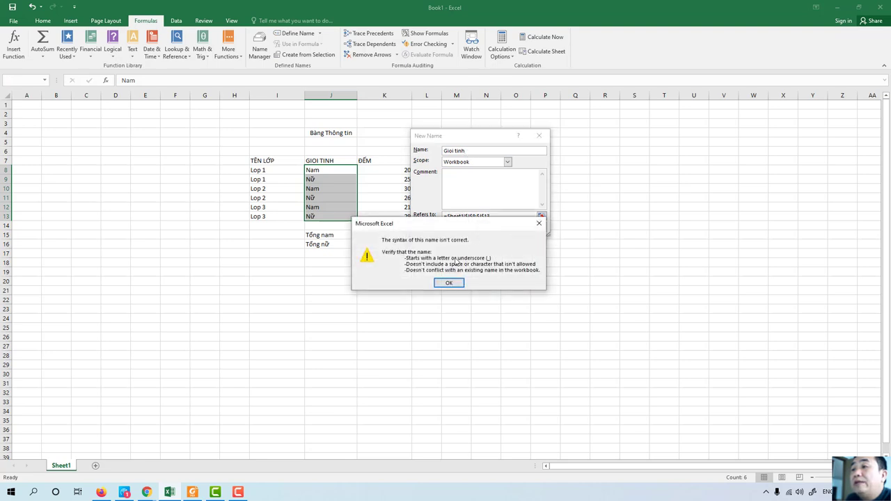
{"action": "left_click", "coordinate": [539, 224]}
{"action": "left_click", "coordinate": [474, 152]}
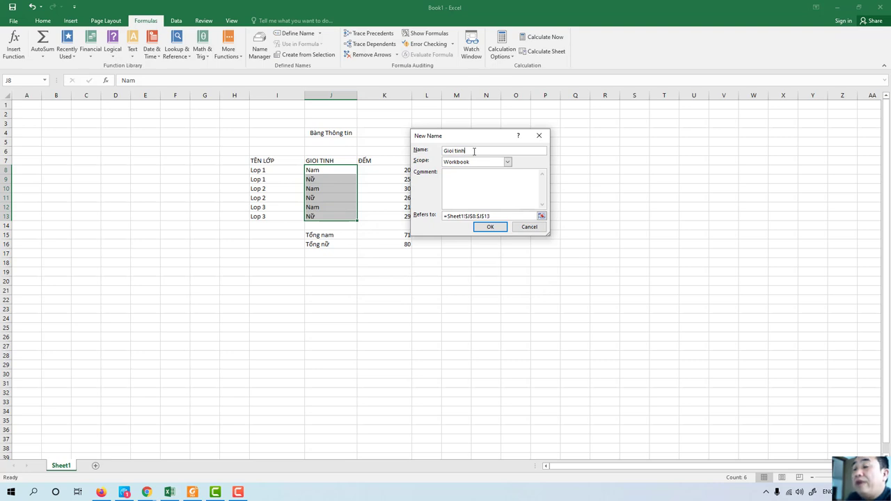
{"action": "key", "text": "BackSpace"}
{"action": "key", "text": "BackSpace"}
{"action": "key", "text": "BackSpace"}
{"action": "key", "text": "BackSpace"}
{"action": "key", "text": "BackSpace"}
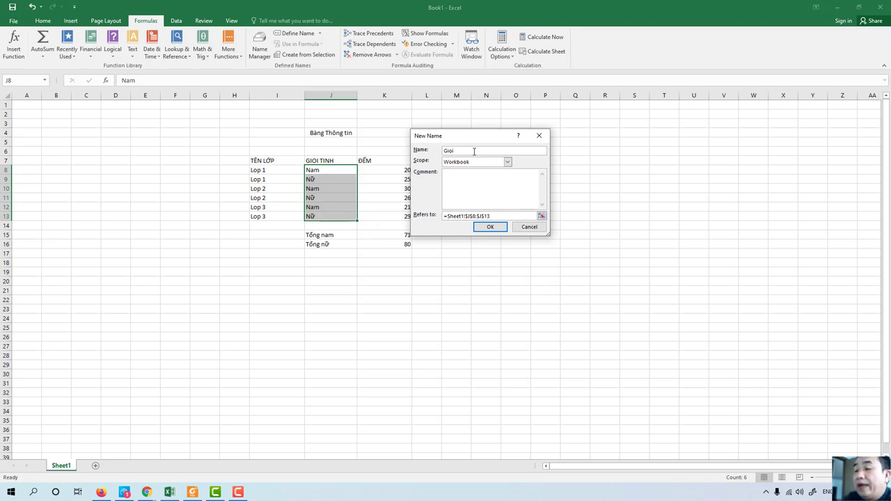
{"action": "type", "text": "_TI"}
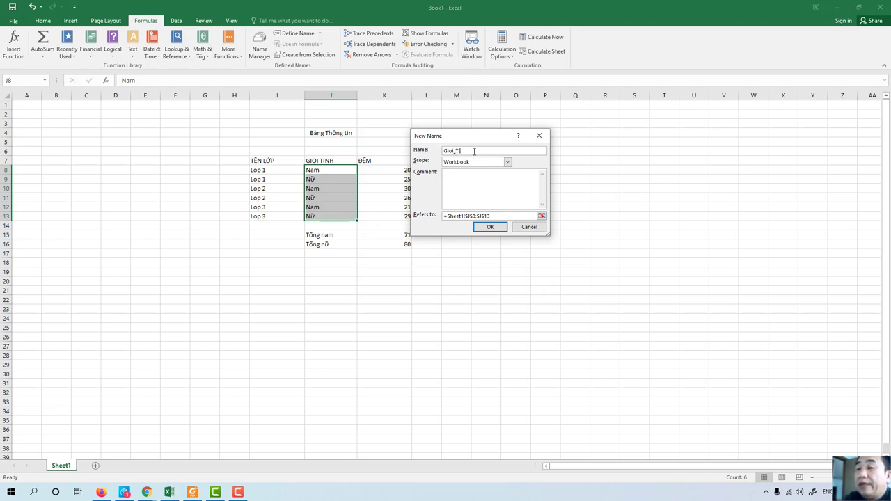
{"action": "type", "text": "NH"}
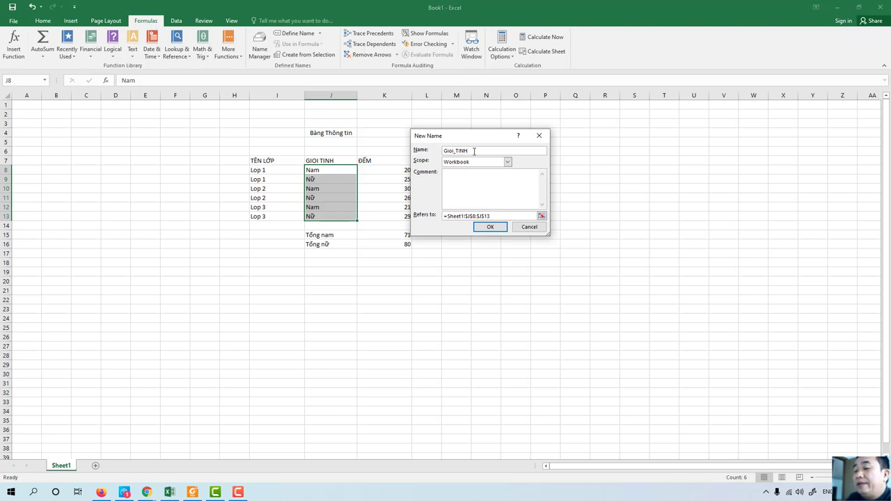
{"action": "key", "text": "BackSpace"}
{"action": "key", "text": "BackSpace"}
{"action": "key", "text": "BackSpace"}
{"action": "key", "text": "BackSpace"}
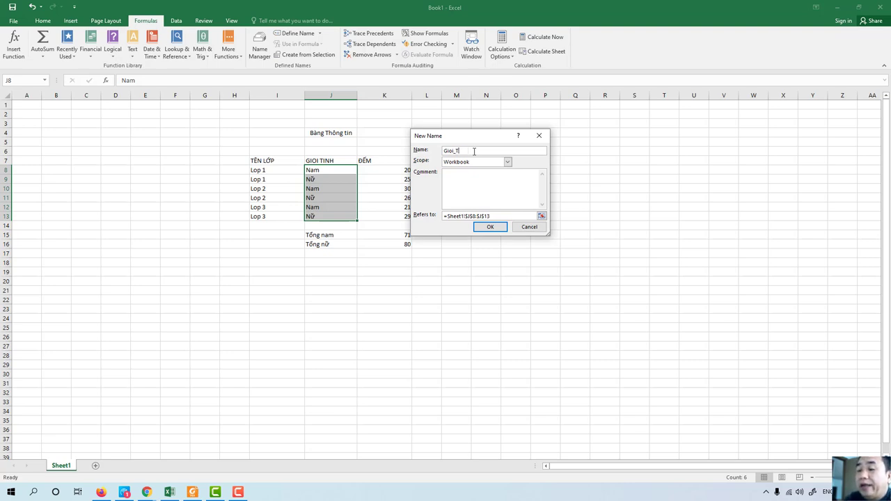
{"action": "type", "text": "nh"}
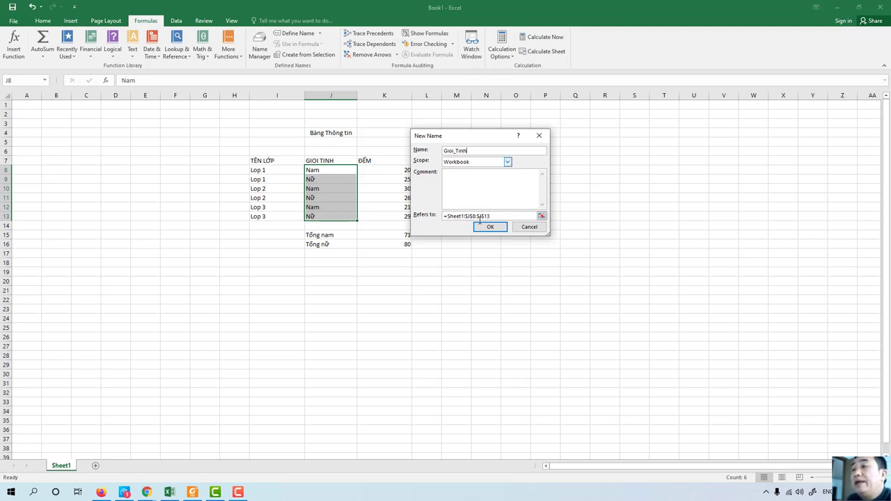
{"action": "left_click", "coordinate": [490, 227]}
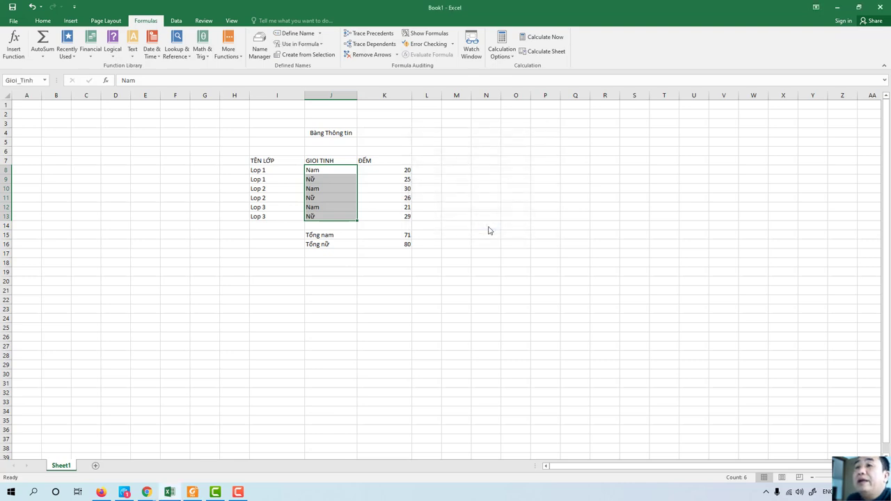
Type the label Tổng nam in J19 and begin =sumif( in K19
{"action": "left_click", "coordinate": [319, 272]}
{"action": "type", "text": "T"}
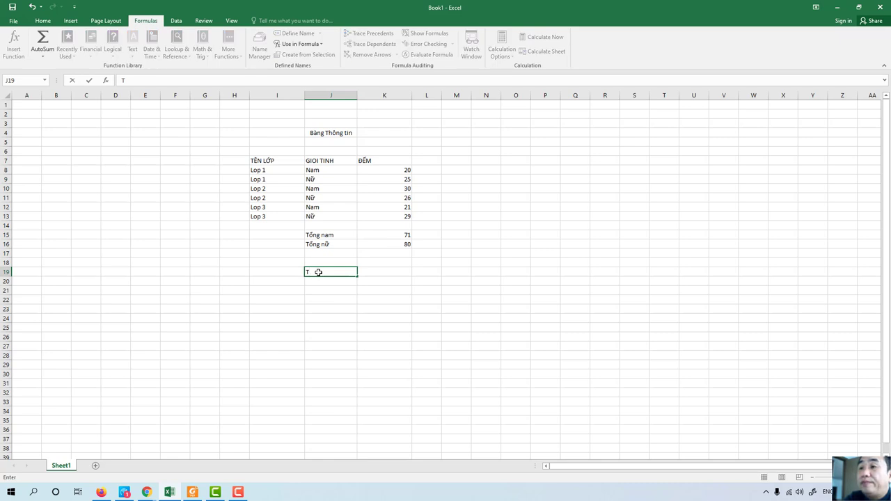
{"action": "type", "text": "ôn"}
{"action": "type", "text": "g"}
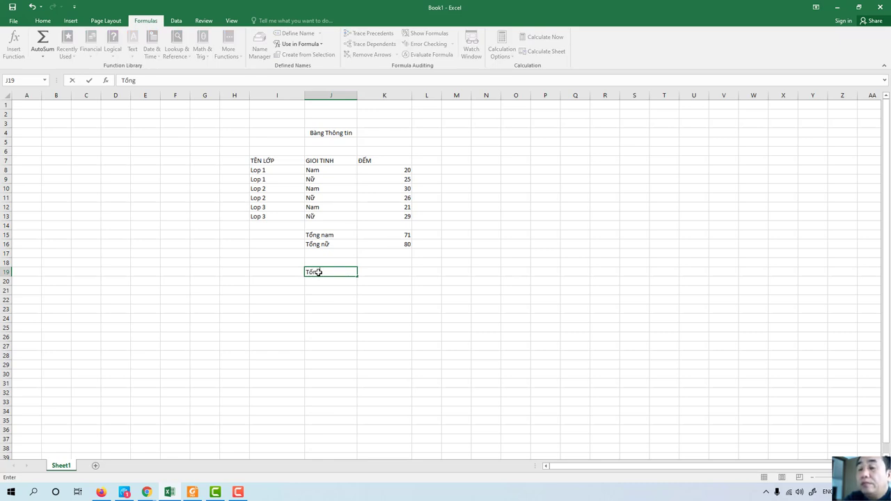
{"action": "type", "text": " nam"}
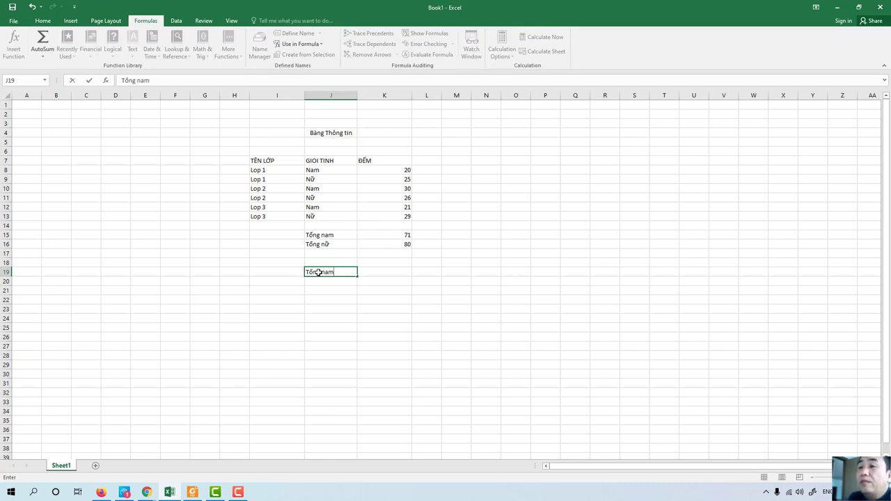
{"action": "left_click", "coordinate": [377, 271]}
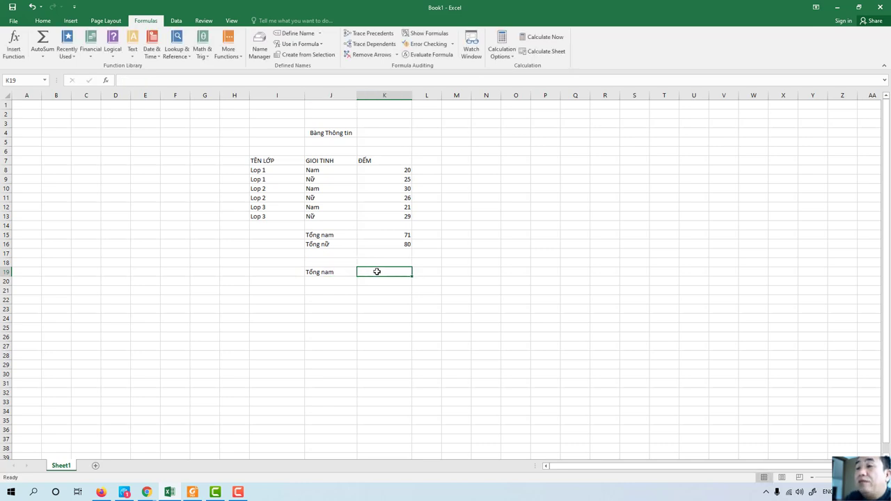
{"action": "type", "text": "=s"}
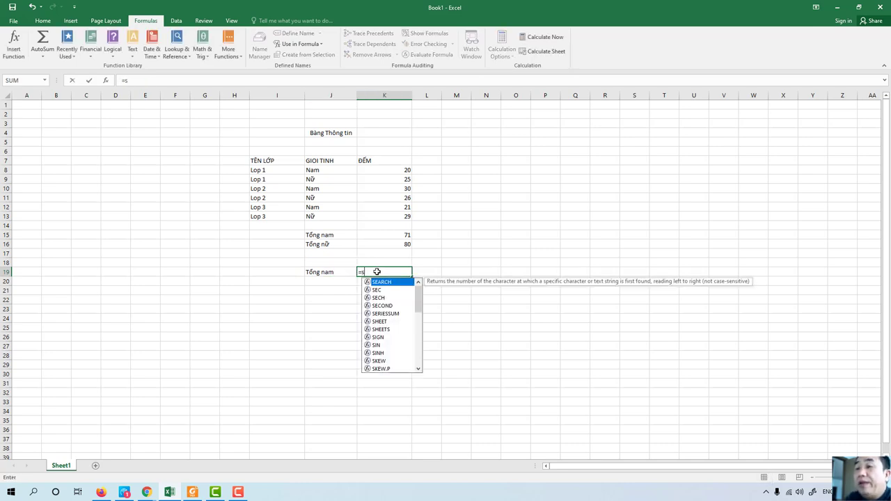
{"action": "type", "text": "um"}
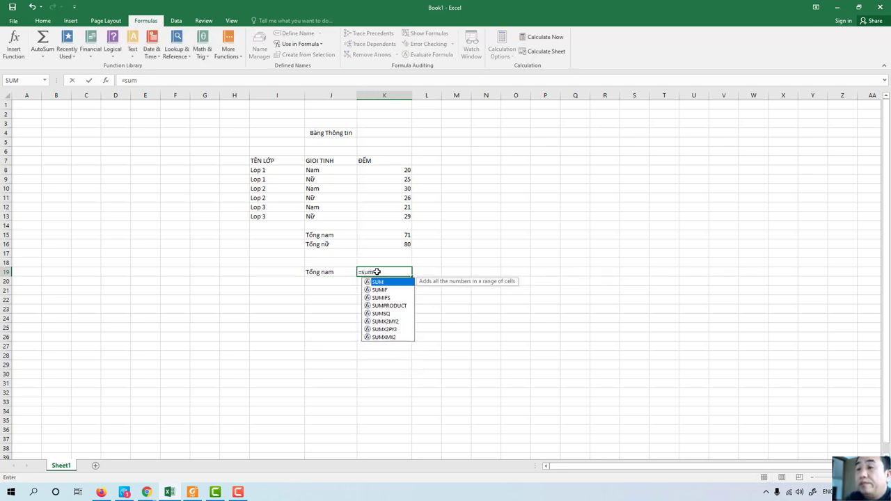
{"action": "type", "text": "iff"}
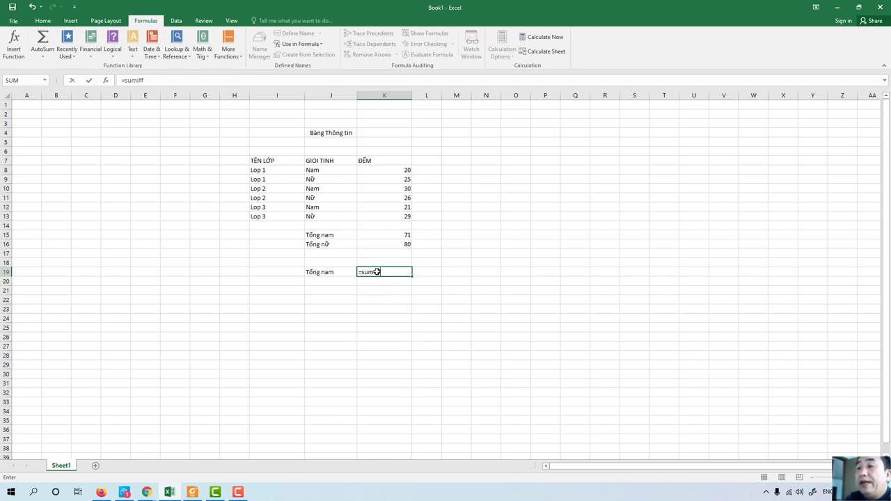
{"action": "key", "text": "BackSpace"}
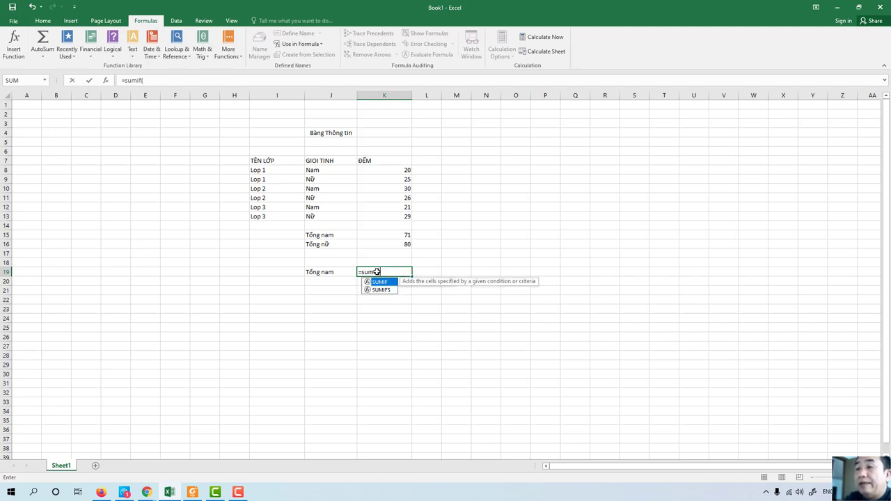
{"action": "type", "text": "("}
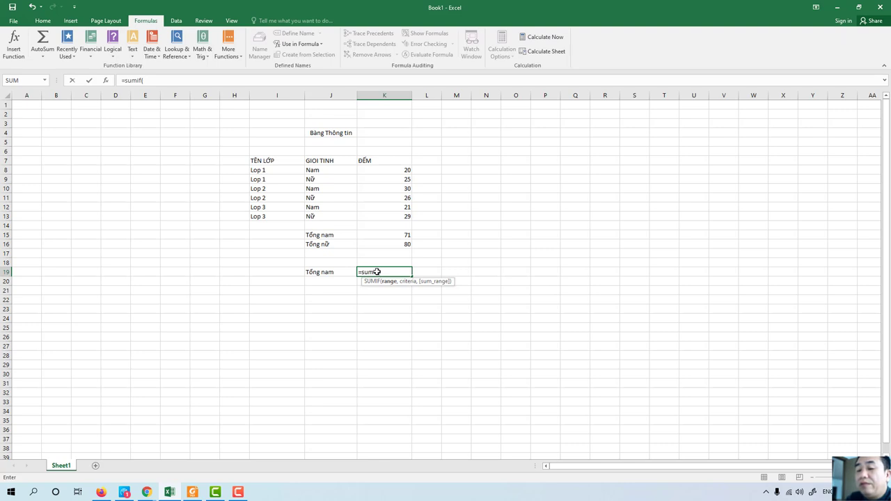
{"action": "type", "text": "t"}
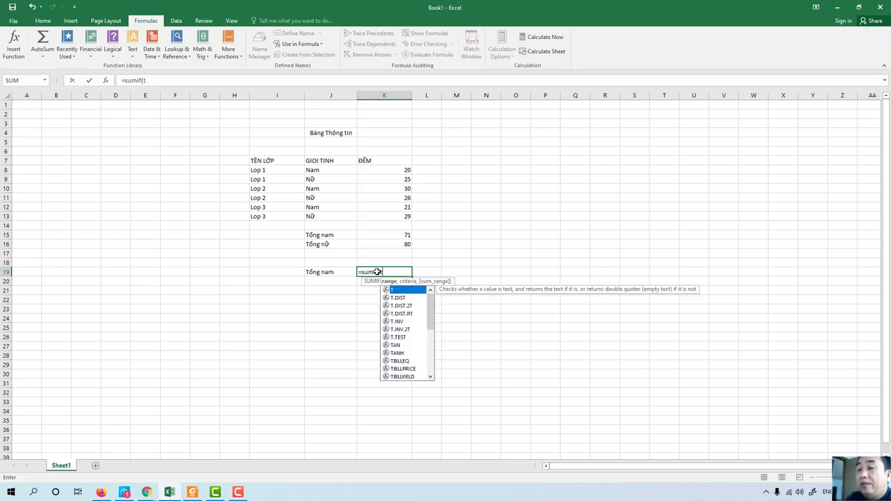
{"action": "type", "text": "ô"}
{"action": "key", "text": "BackSpace"}
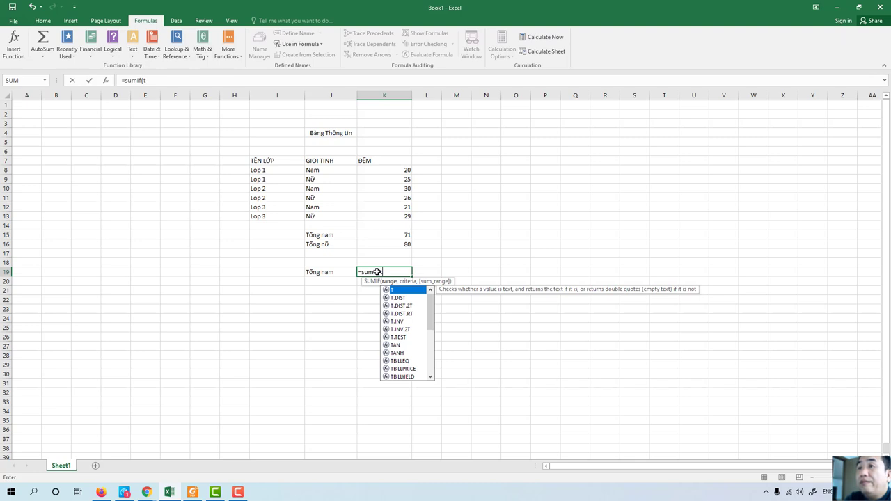
{"action": "key", "text": "BackSpace"}
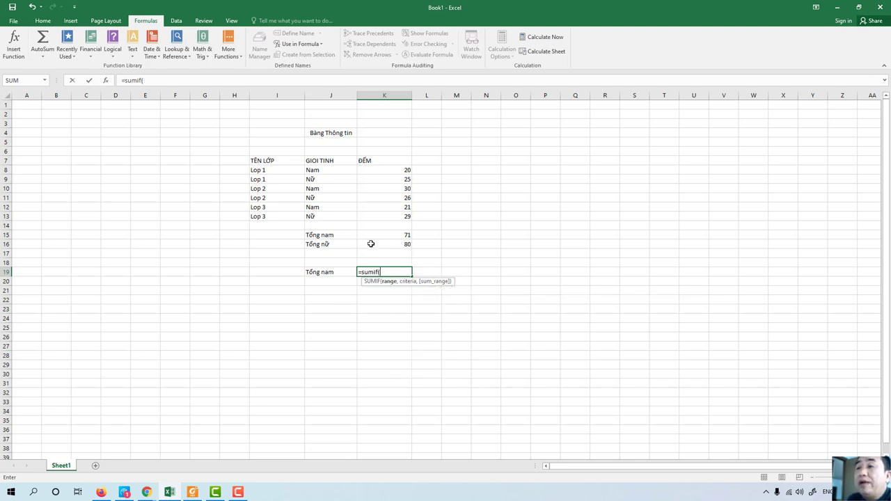
Try referencing cell J8 in the K19 formula, then remove that reference
{"action": "left_click", "coordinate": [328, 186]}
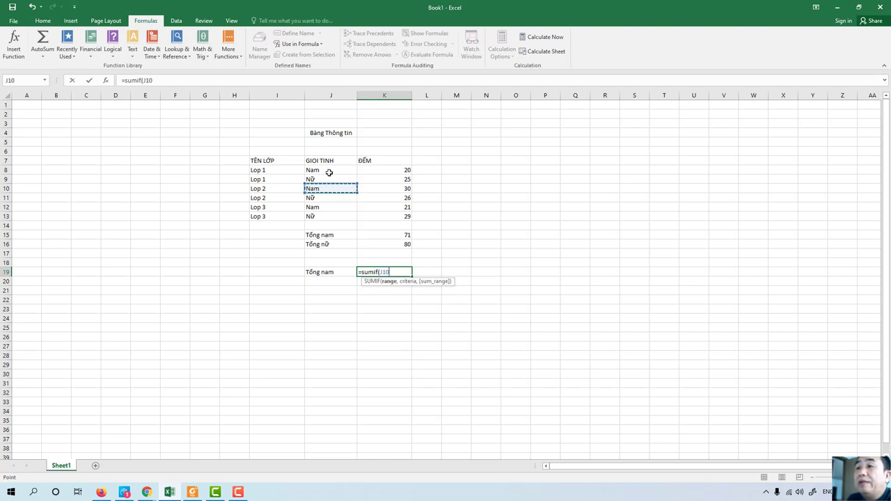
{"action": "left_click", "coordinate": [330, 171]}
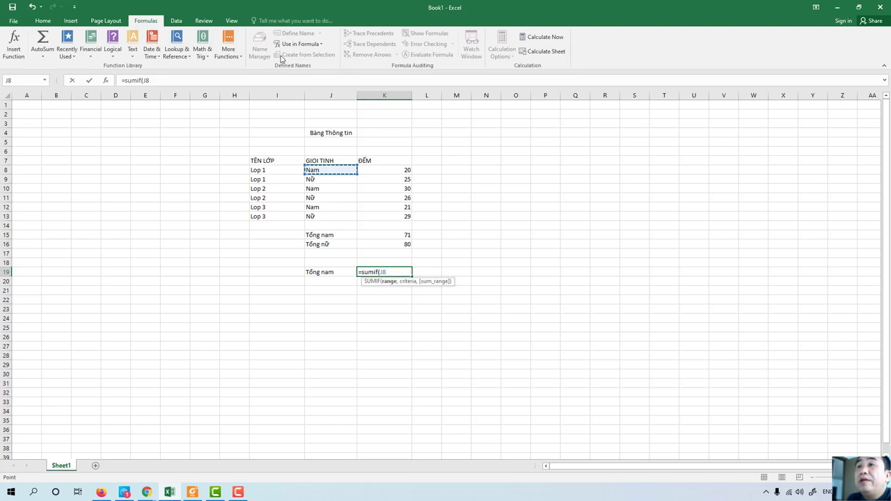
{"action": "left_click", "coordinate": [395, 272]}
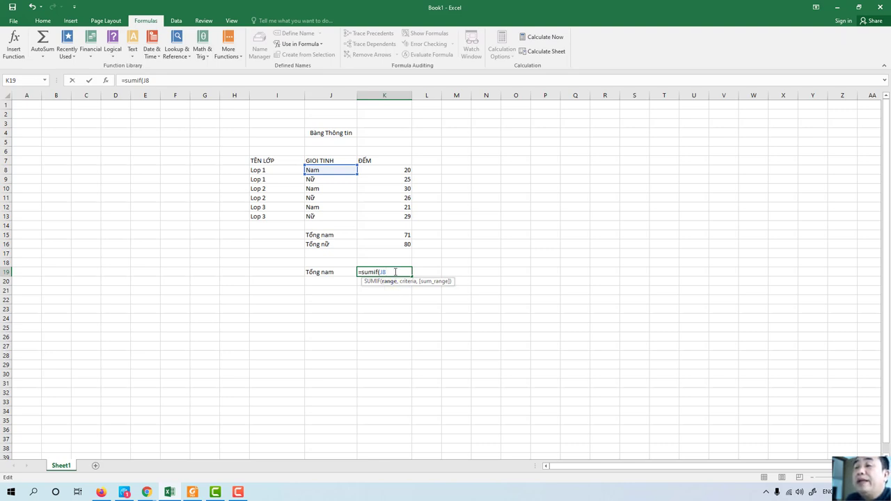
{"action": "key", "text": "BackSpace"}
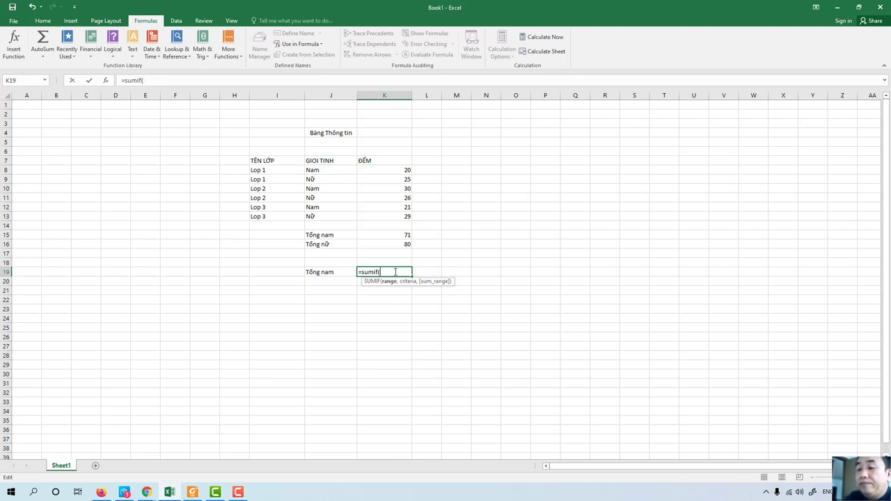
Complete K19 as =SUMIF(Gioi_Tinh,"Nam",K8:K12) returning 71, then view the workbook's defined names
{"action": "type", "text": "Gio"}
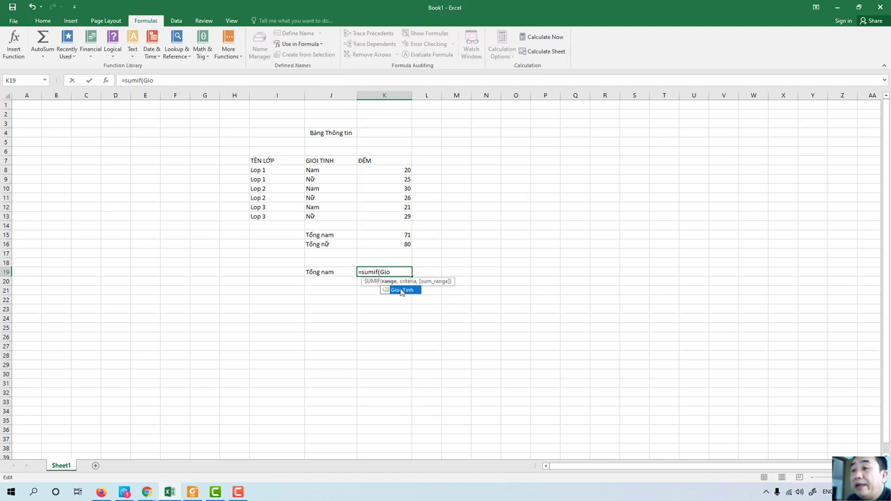
{"action": "left_click", "coordinate": [402, 290]}
{"action": "double_click", "coordinate": [403, 291]}
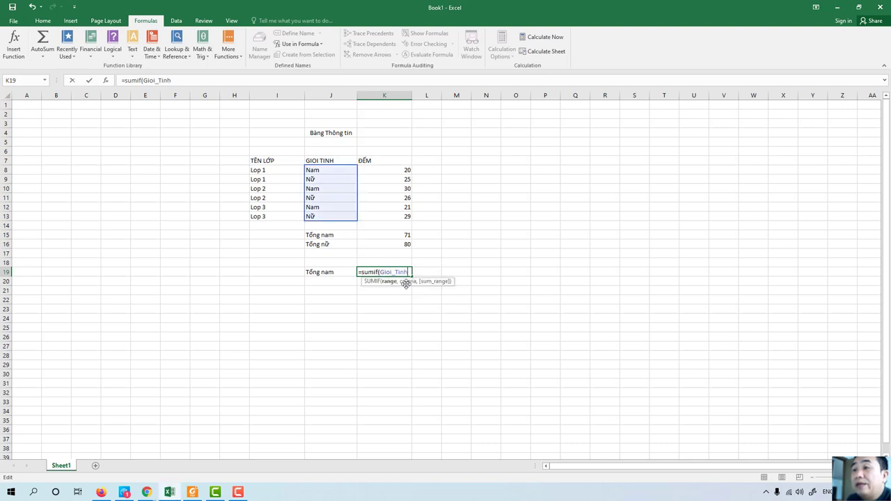
{"action": "type", "text": ","}
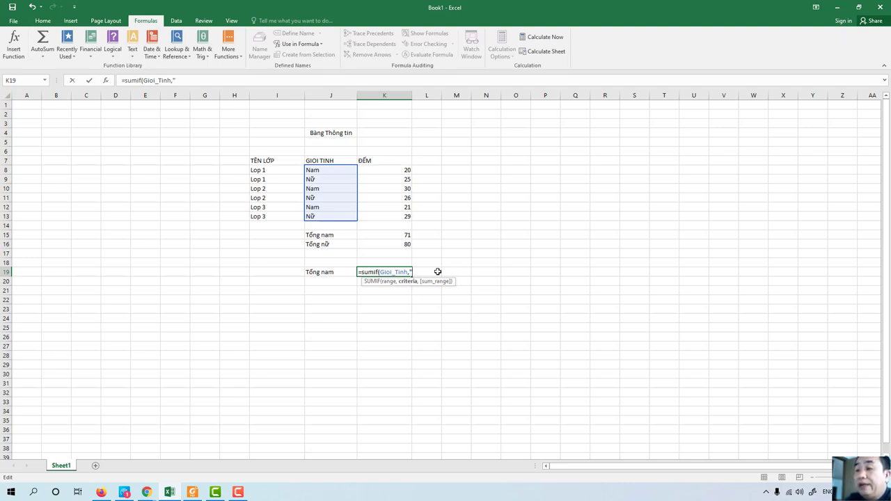
{"action": "type", "text": "am,k8:k12"}
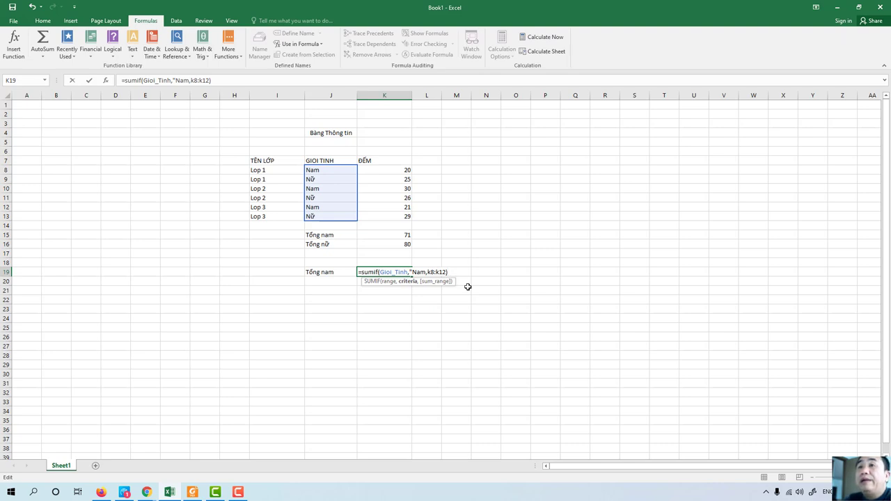
{"action": "key", "text": "Return"}
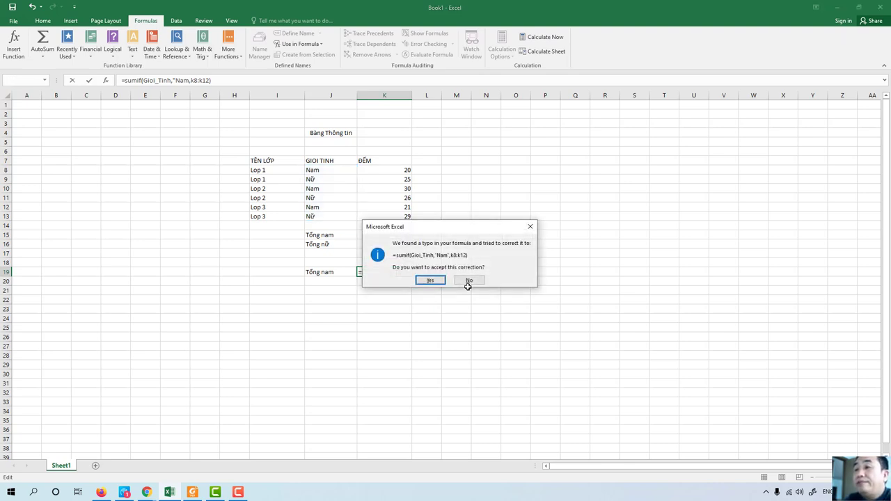
{"action": "key", "text": "Return"}
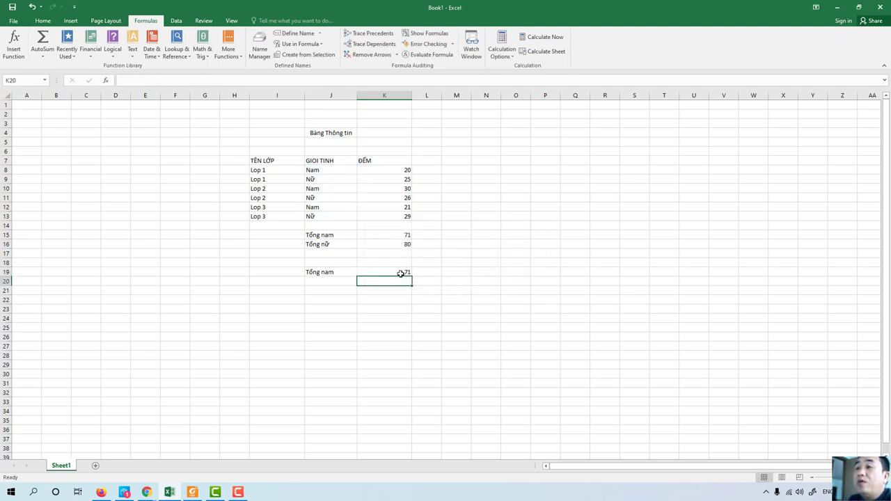
{"action": "left_click", "coordinate": [401, 273]}
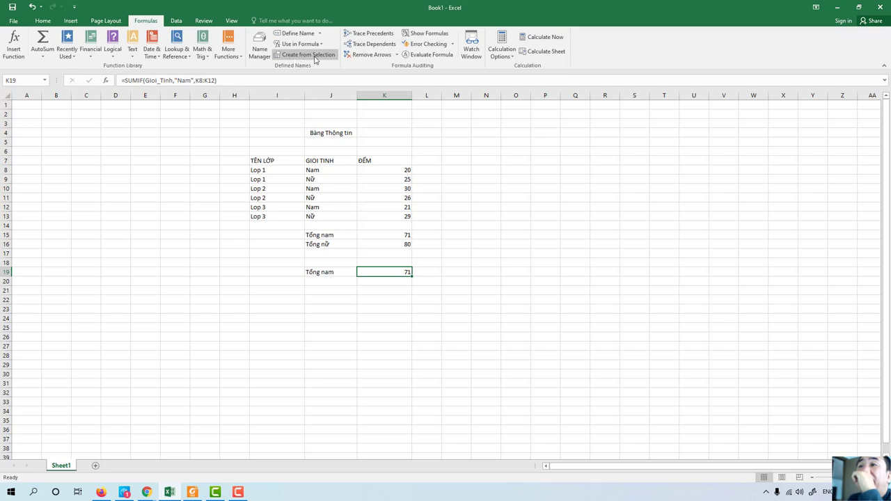
{"action": "left_click", "coordinate": [258, 56]}
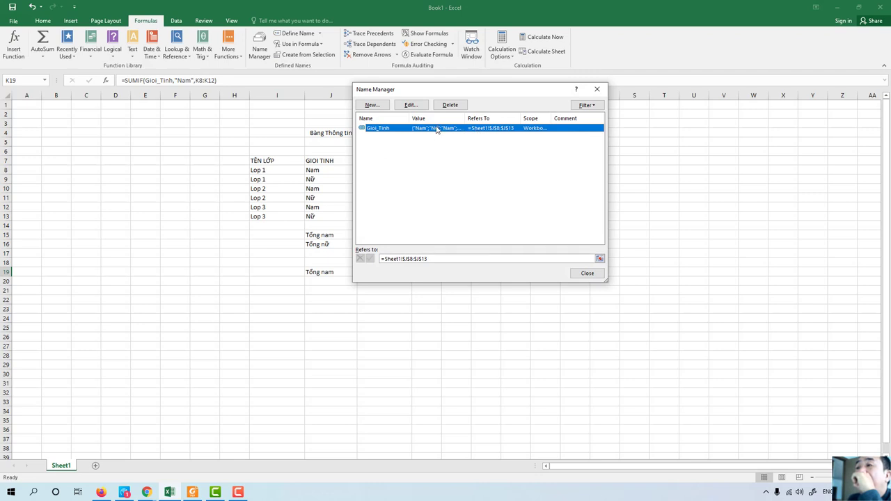
Define the name ĐẾM for the count range K8:K13
{"action": "left_click", "coordinate": [597, 89]}
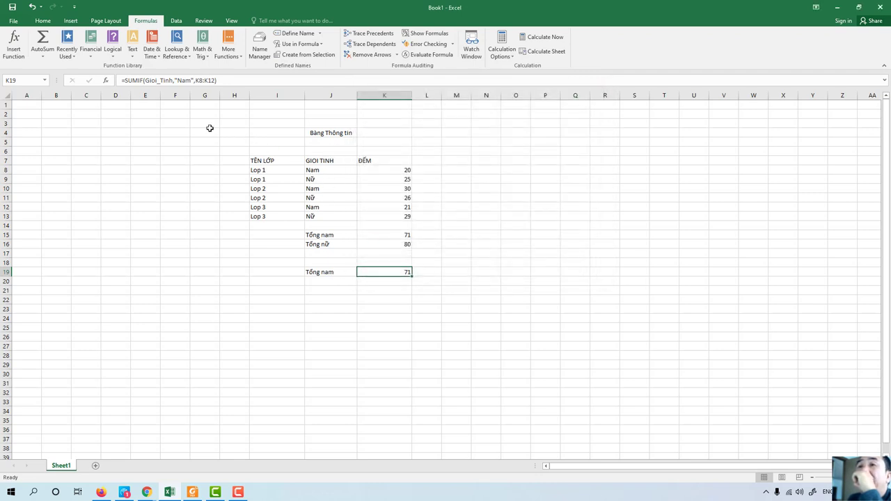
{"action": "left_click", "coordinate": [145, 81]}
{"action": "left_click_drag", "start_coordinate": [145, 81], "coordinate": [169, 80]}
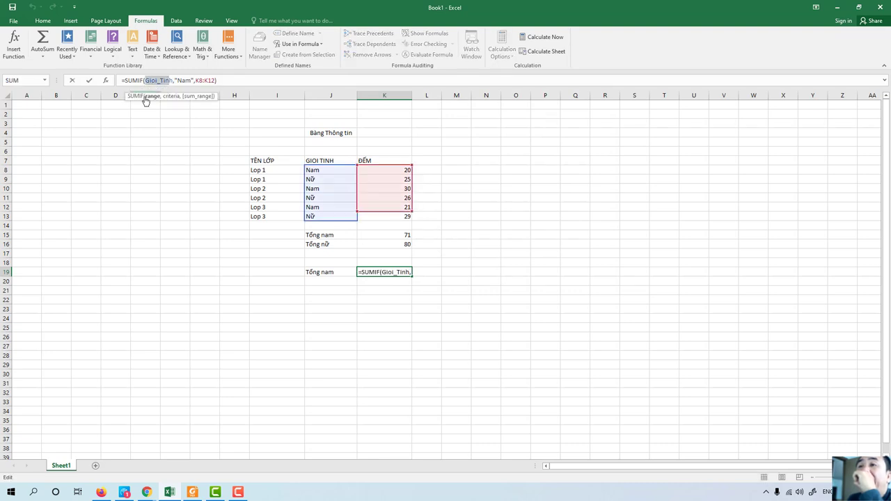
{"action": "left_click", "coordinate": [199, 81]}
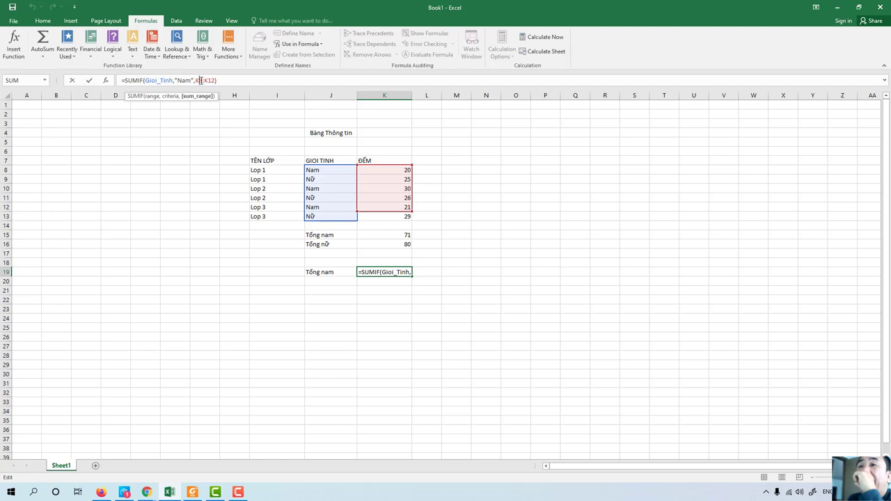
{"action": "left_click", "coordinate": [385, 170]}
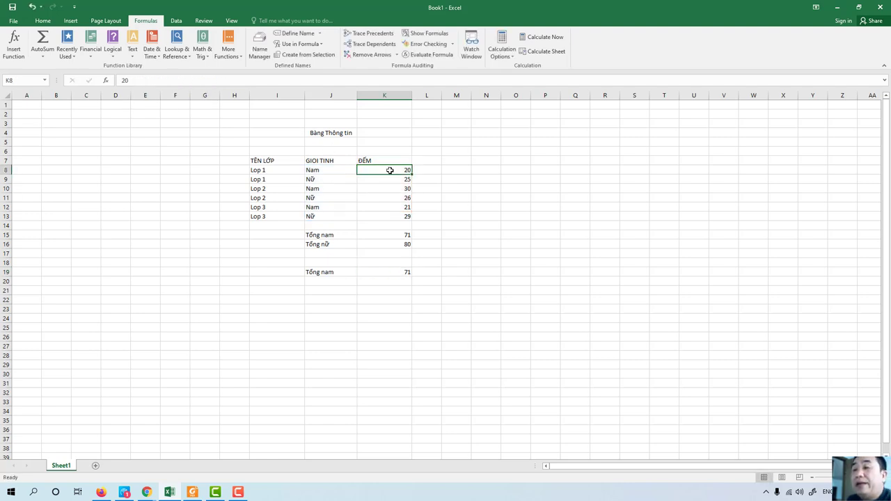
{"action": "left_click", "coordinate": [406, 216], "text": "shift"}
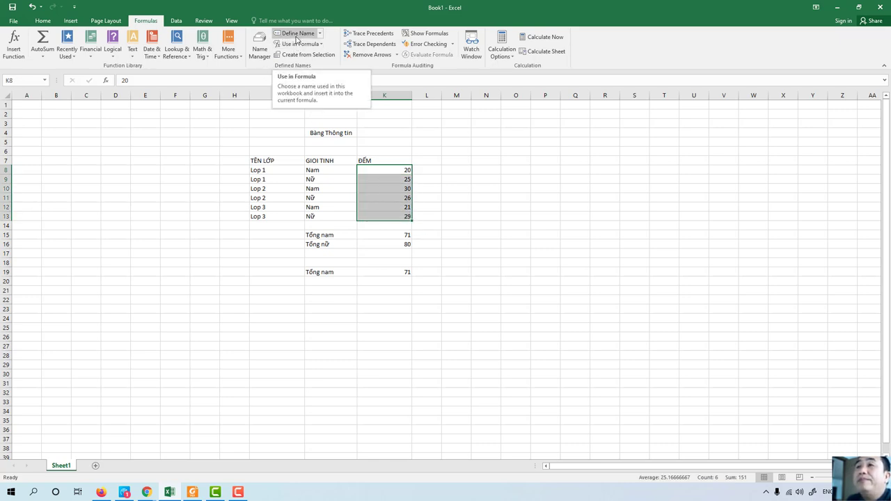
{"action": "left_click", "coordinate": [294, 33]}
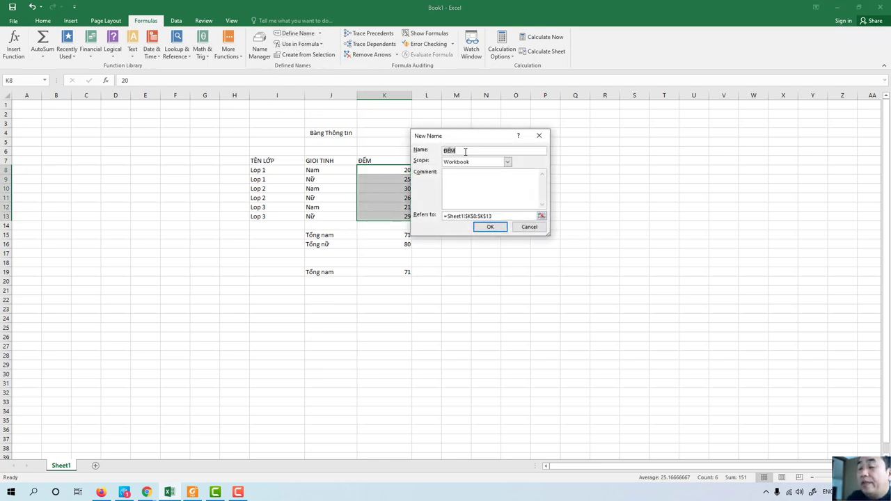
{"action": "left_click", "coordinate": [490, 227]}
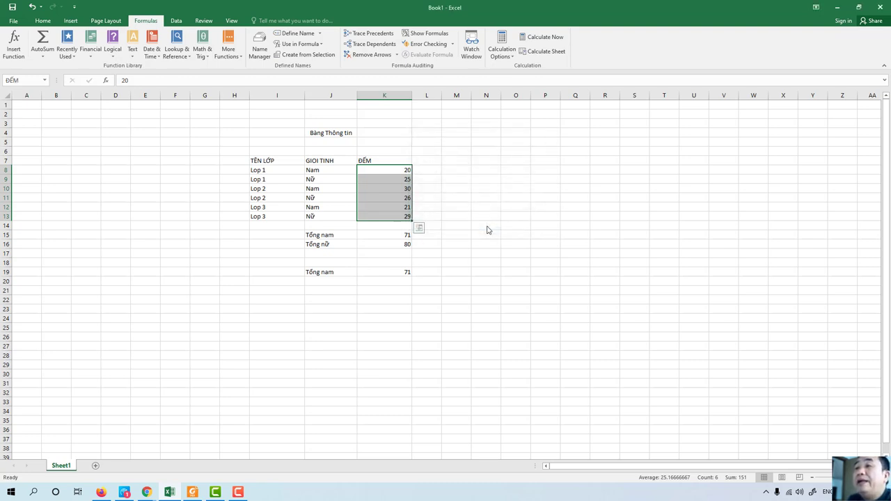
Replace the K8:K12 sum range in K19's SUMIF with the start of the new name
{"action": "left_click", "coordinate": [409, 273]}
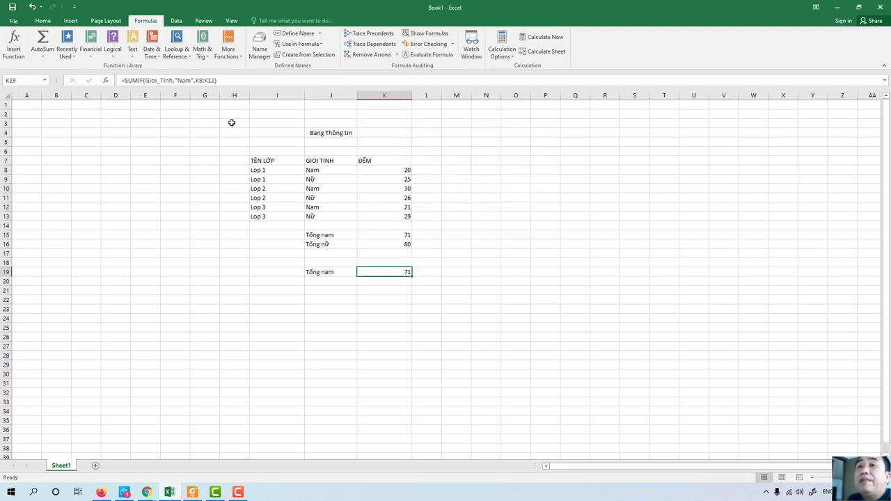
{"action": "left_click", "coordinate": [212, 81]}
{"action": "key", "text": "BackSpace"}
{"action": "type", "text": "2"}
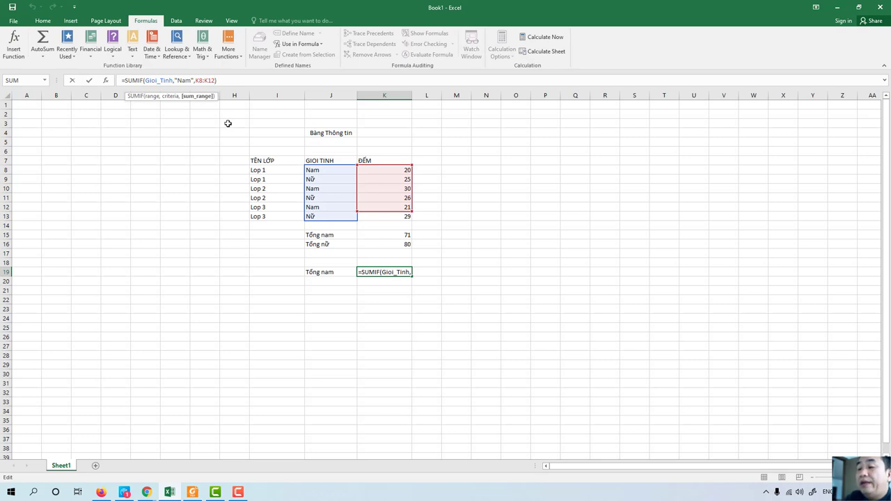
{"action": "key", "text": "BackSpace"}
{"action": "key", "text": "BackSpace"}
{"action": "key", "text": "BackSpace"}
{"action": "key", "text": "BackSpace"}
{"action": "key", "text": "BackSpace"}
{"action": "key", "text": "BackSpace"}
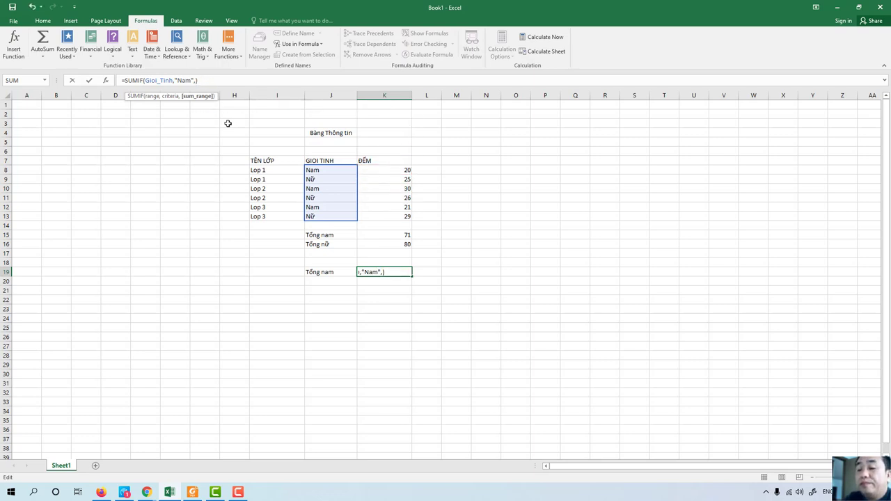
{"action": "type", "text": "Đ"}
{"action": "key", "text": "Return"}
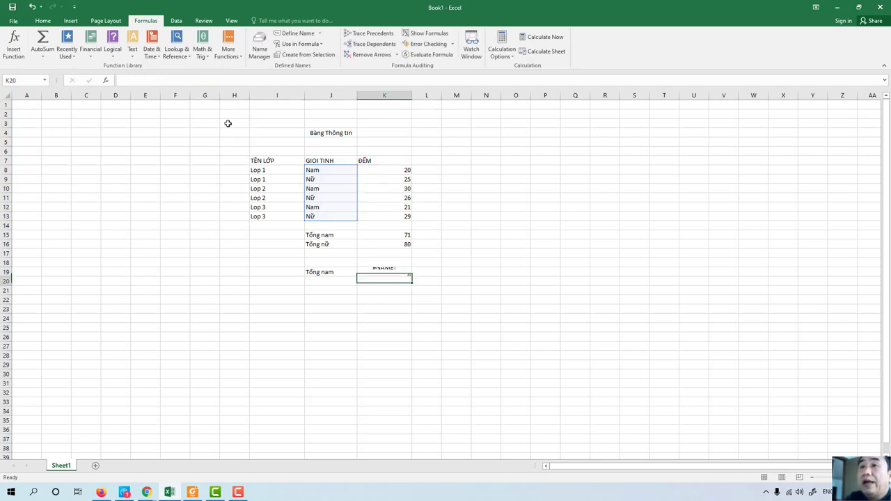
Fix the #NAME? error so K19 reads =SUMIF(Gioi_Tinh,"Nam",ĐẾM), returning 71
{"action": "left_click", "coordinate": [388, 271]}
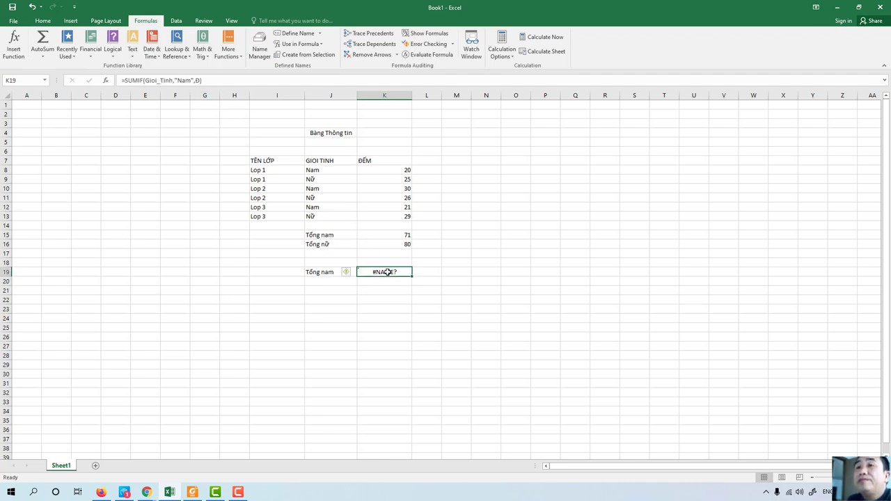
{"action": "left_click", "coordinate": [198, 80]}
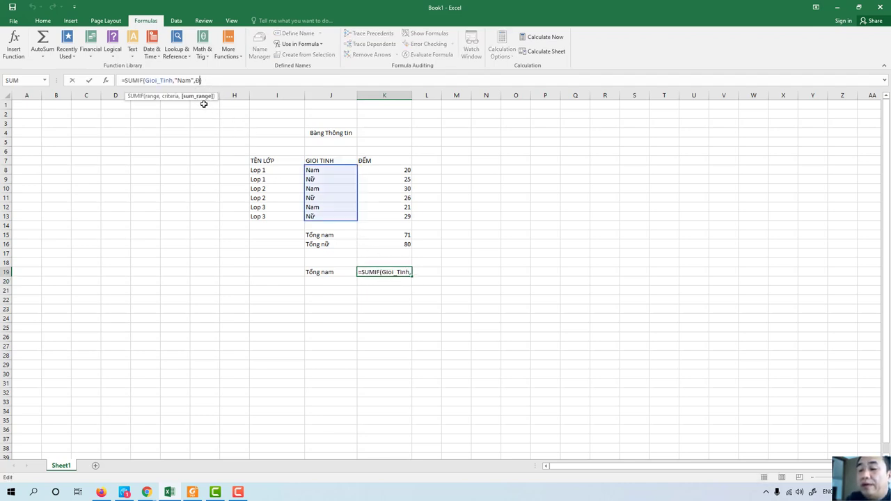
{"action": "type", "text": "ie"}
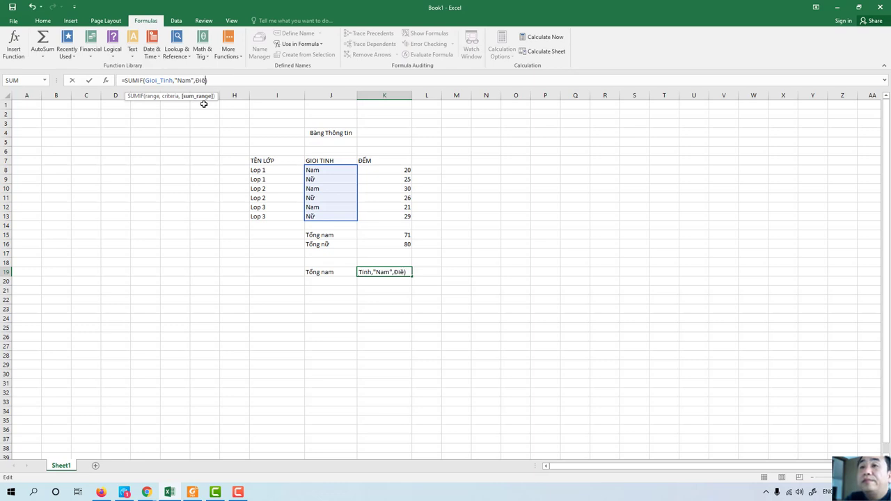
{"action": "type", "text": "m"}
{"action": "key", "text": "BackSpace"}
{"action": "key", "text": "BackSpace"}
{"action": "key", "text": "BackSpace"}
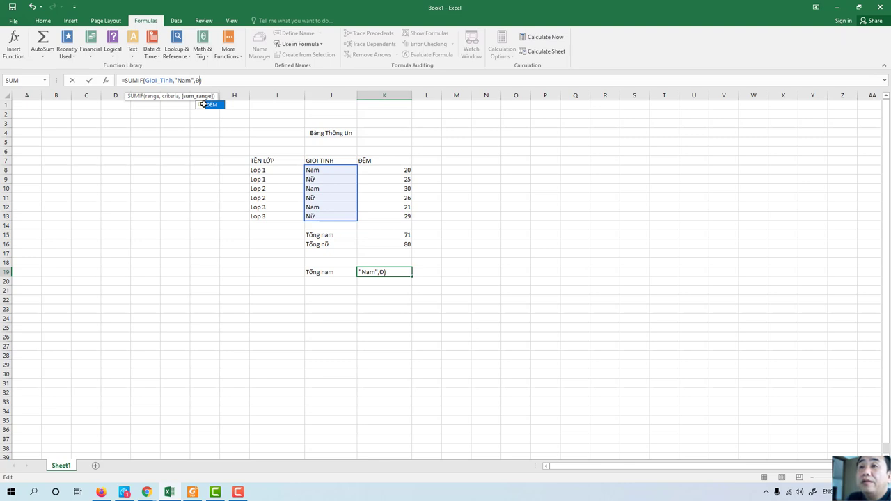
{"action": "type", "text": "Ê"}
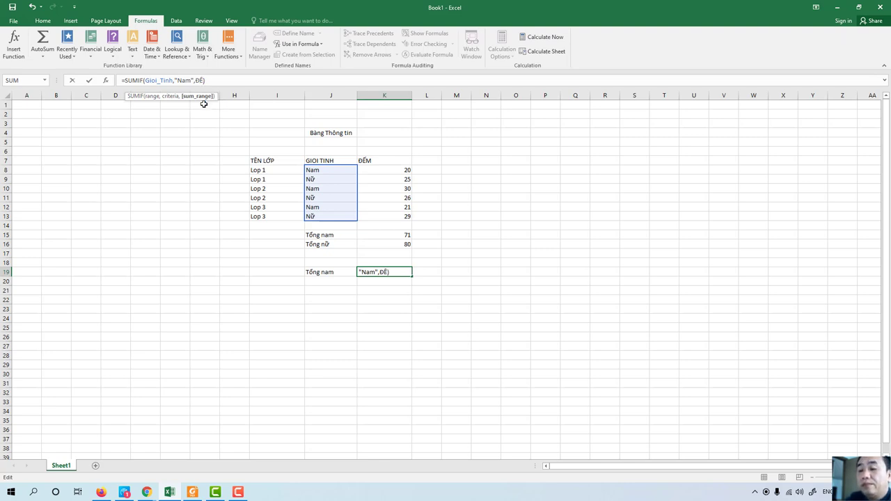
{"action": "type", "text": "M"}
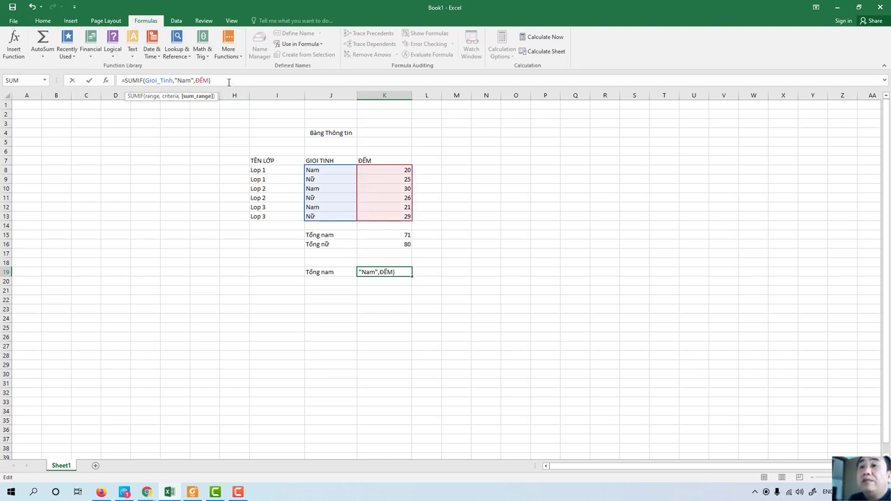
{"action": "left_click", "coordinate": [229, 82]}
{"action": "key", "text": "Return"}
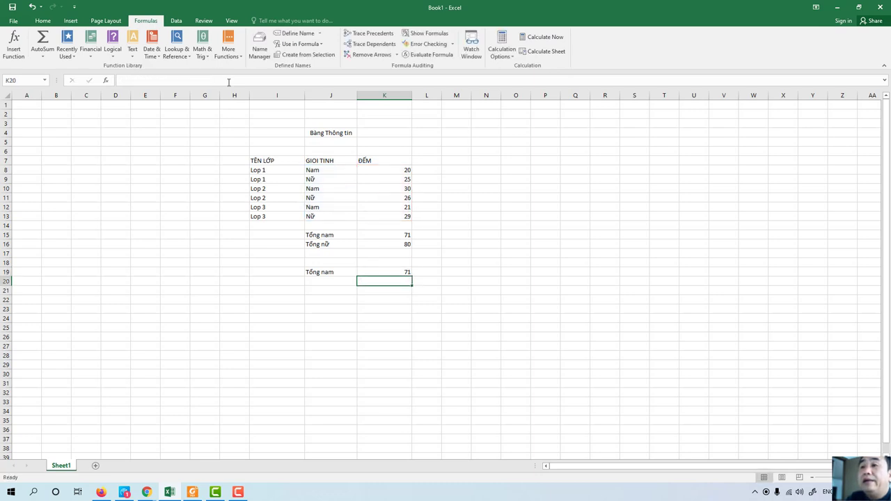
{"action": "left_click", "coordinate": [394, 272]}
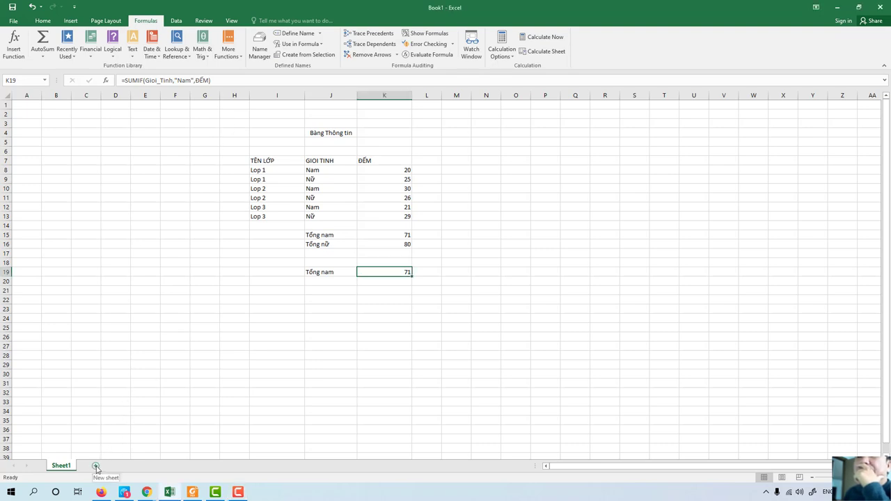
Insert a blank worksheet, Sheet2, next to Sheet1
{"action": "left_click", "coordinate": [96, 465]}
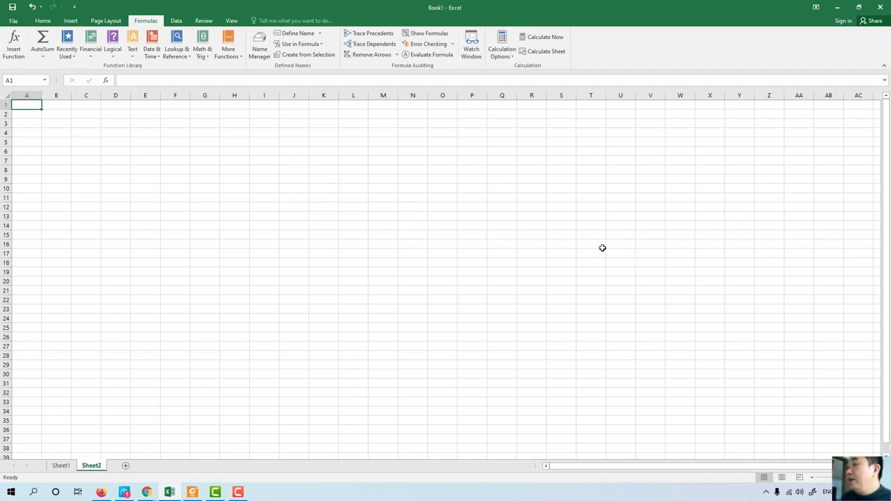
Enter the title 'Bảng danh sách đòi nợ' in Sheet2 cell I6 and select its text
{"action": "left_click", "coordinate": [260, 150]}
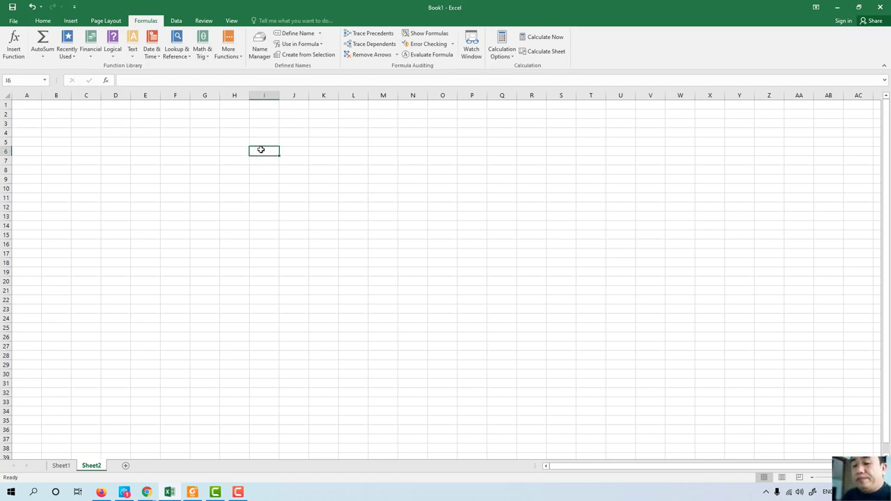
{"action": "type", "text": "Bảng danh sách"}
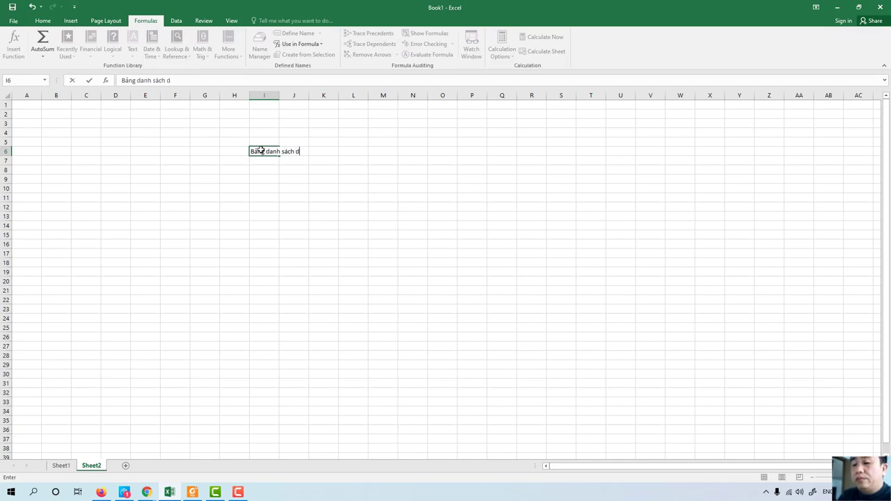
{"action": "type", "text": "doi"}
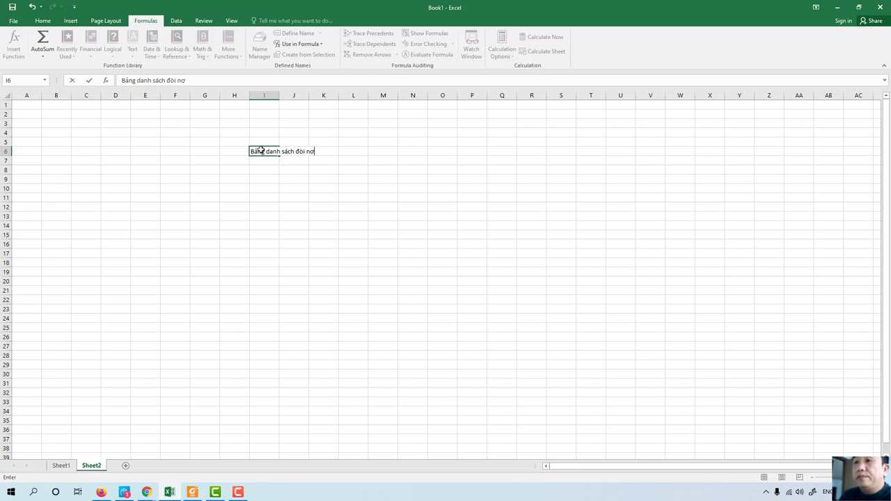
{"action": "type", "text": "j"}
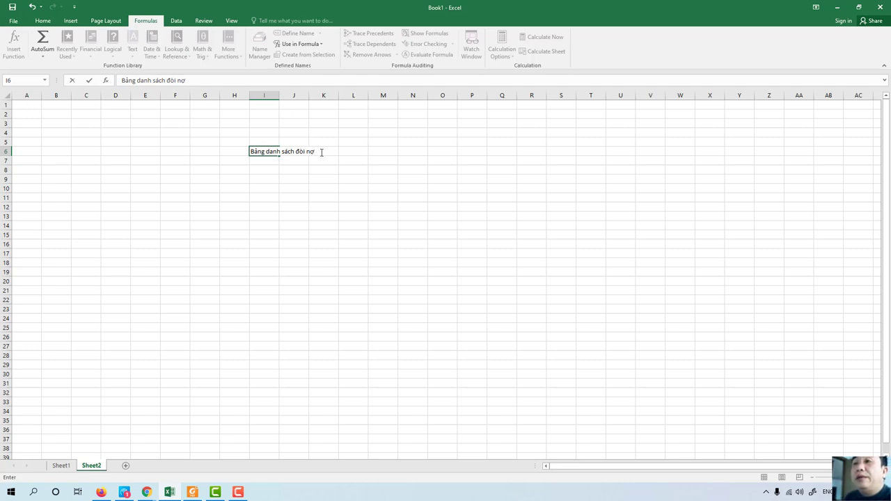
{"action": "left_click_drag", "start_coordinate": [321, 152], "coordinate": [248, 152]}
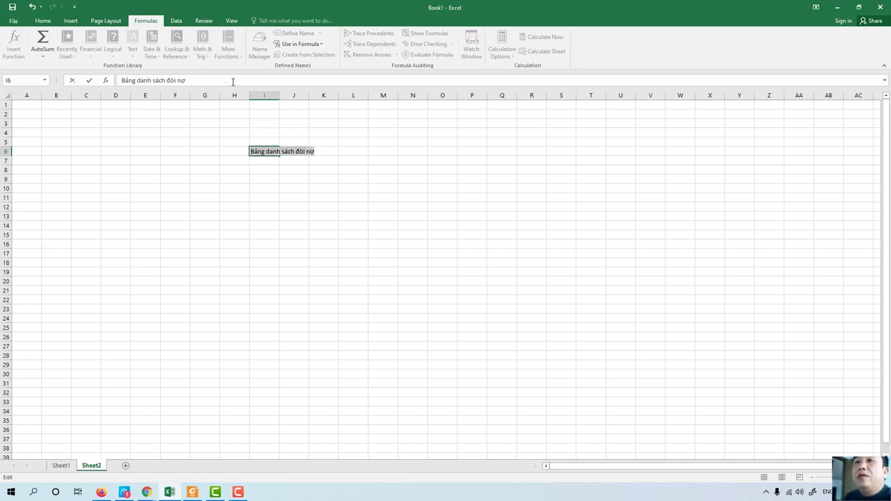
{"action": "left_click", "coordinate": [42, 21]}
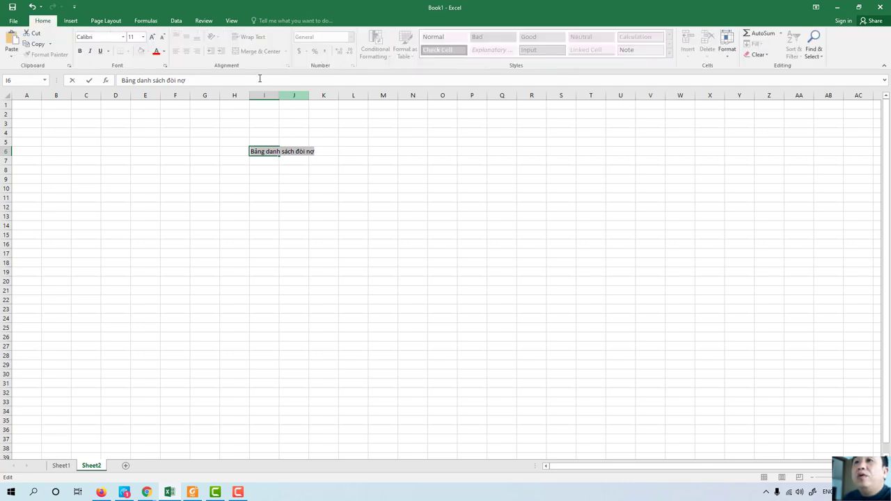
Enlarge the title in row 6 to font size 24
{"action": "double_click", "coordinate": [271, 151]}
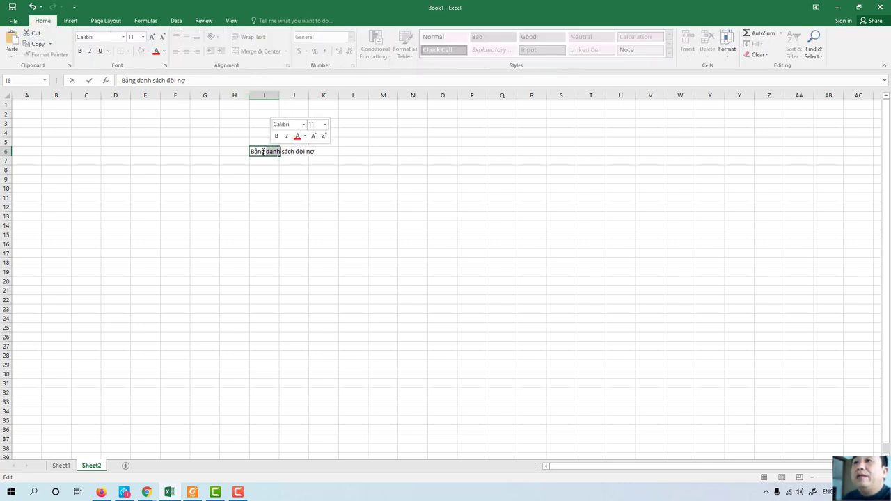
{"action": "left_click", "coordinate": [263, 152]}
{"action": "left_click", "coordinate": [260, 161]}
{"action": "left_click", "coordinate": [262, 152]}
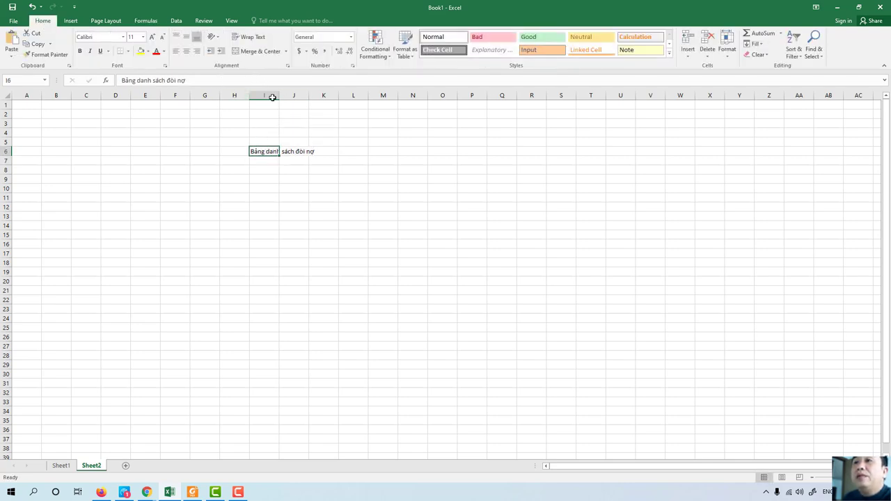
{"action": "left_click", "coordinate": [258, 51]}
{"action": "left_click_drag", "start_coordinate": [232, 151], "coordinate": [299, 153]}
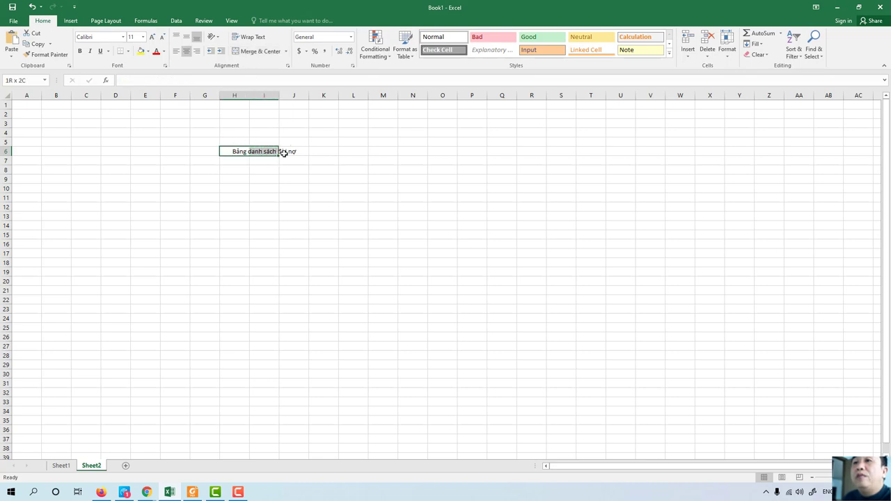
{"action": "left_click", "coordinate": [143, 37]}
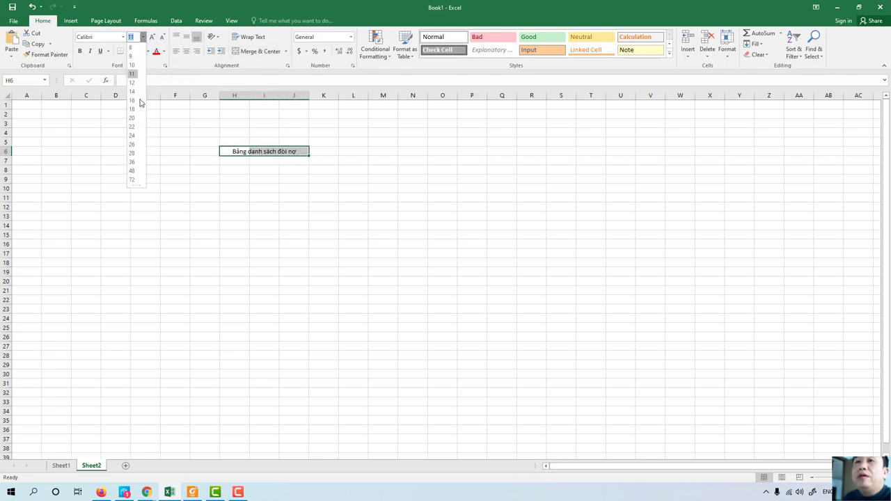
{"action": "left_click", "coordinate": [134, 138]}
Colour the title across G6:K6 red
{"action": "left_click", "coordinate": [201, 157]}
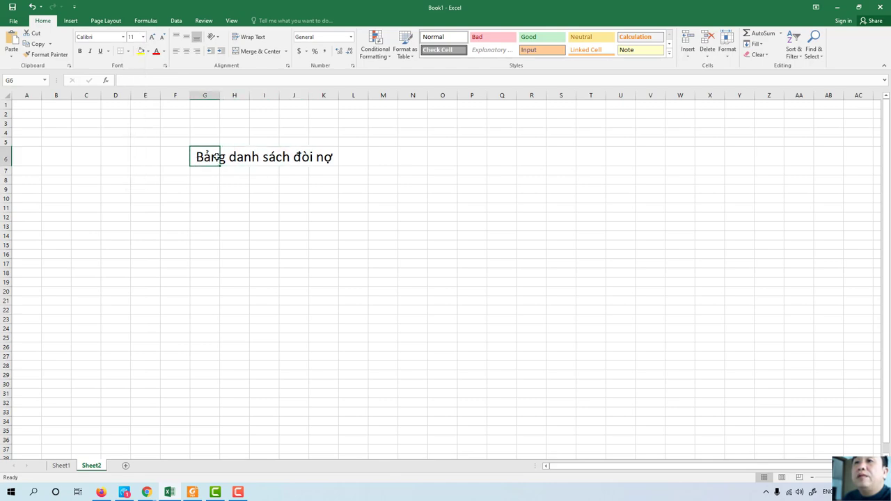
{"action": "left_click_drag", "start_coordinate": [218, 156], "coordinate": [324, 157]}
{"action": "left_click", "coordinate": [156, 53]}
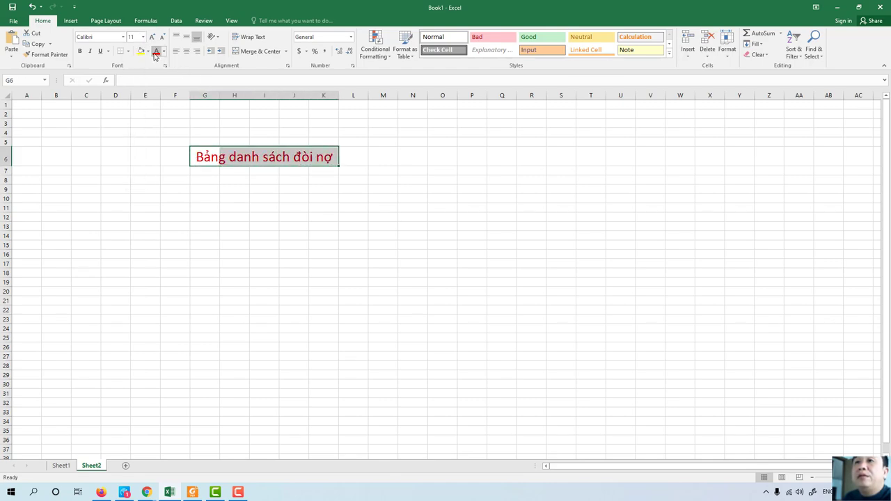
{"action": "left_click", "coordinate": [145, 188]}
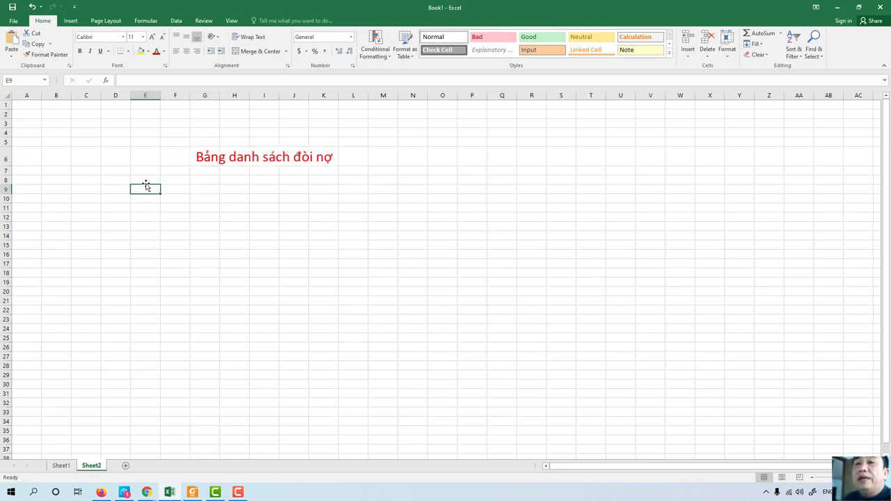
{"action": "left_click", "coordinate": [144, 182]}
{"action": "left_click", "coordinate": [139, 190]}
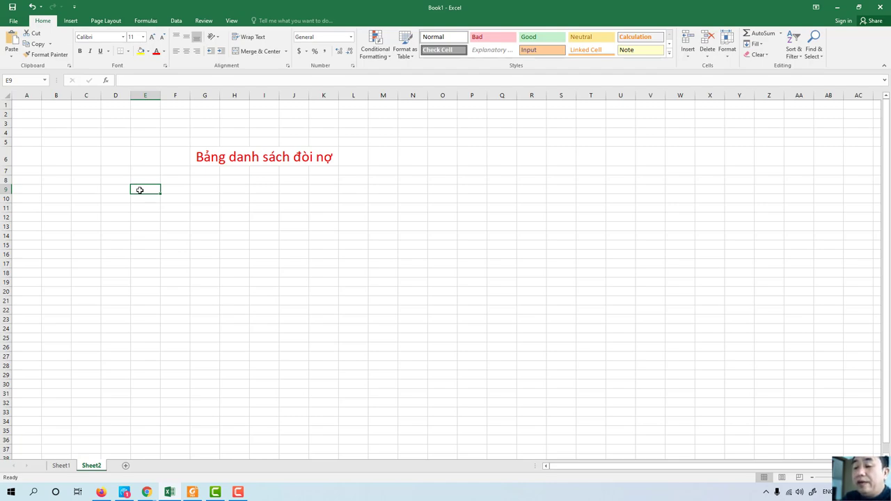
Enter headers Đơn vị nợ, Số tiền nợ and Ngày nợ in E9:G9, widening columns E–G to fit
{"action": "type", "text": "Đơn"}
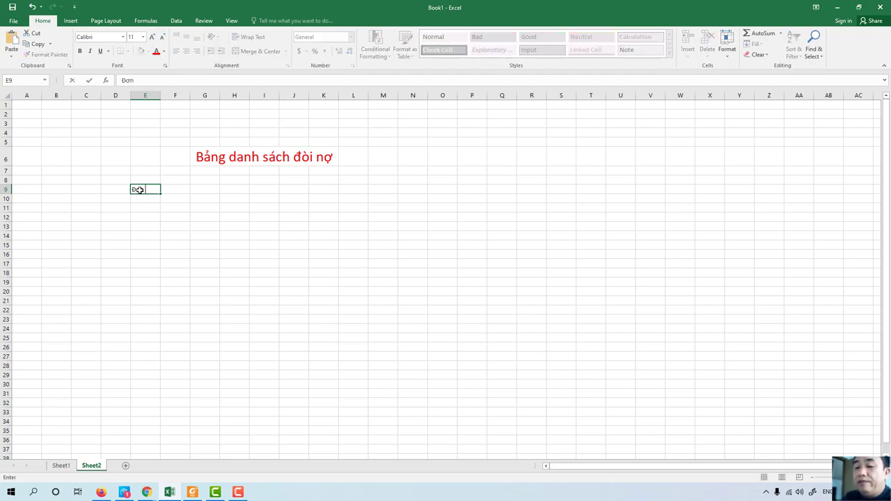
{"action": "type", "text": " vị nợ"}
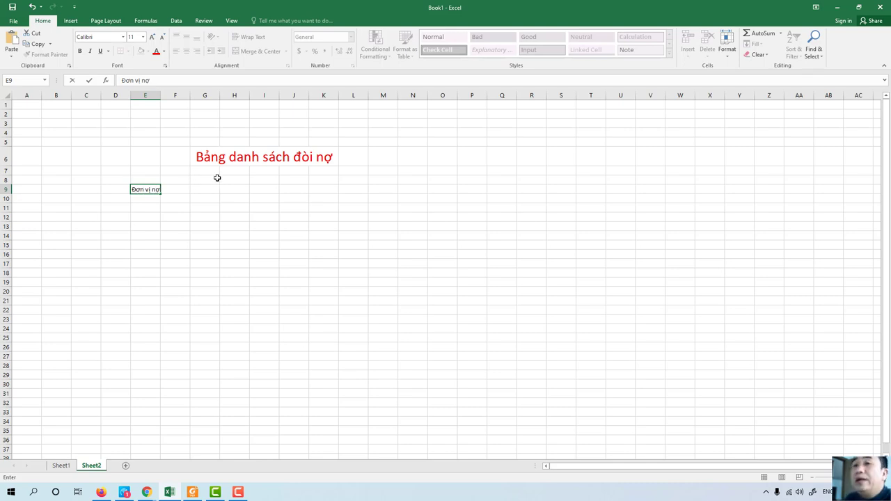
{"action": "left_click", "coordinate": [185, 189]}
{"action": "left_click_drag", "start_coordinate": [190, 96], "coordinate": [220, 95]}
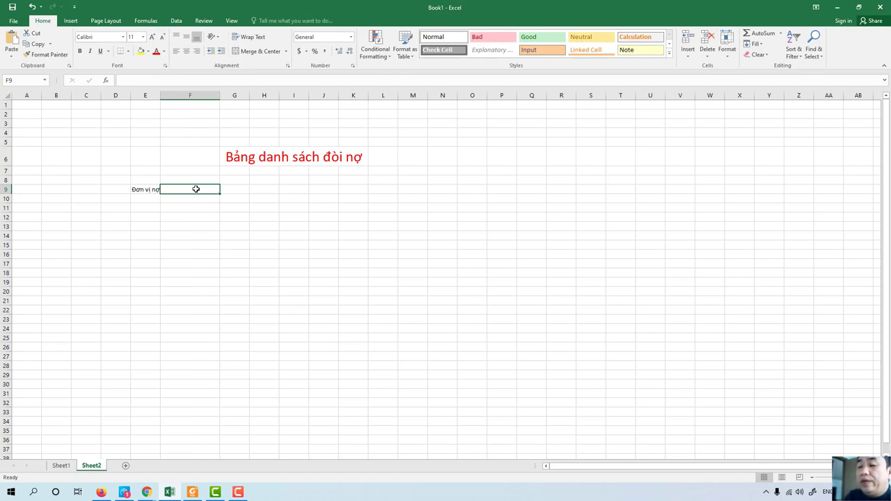
{"action": "type", "text": "So"}
{"action": "type", "text": "t"}
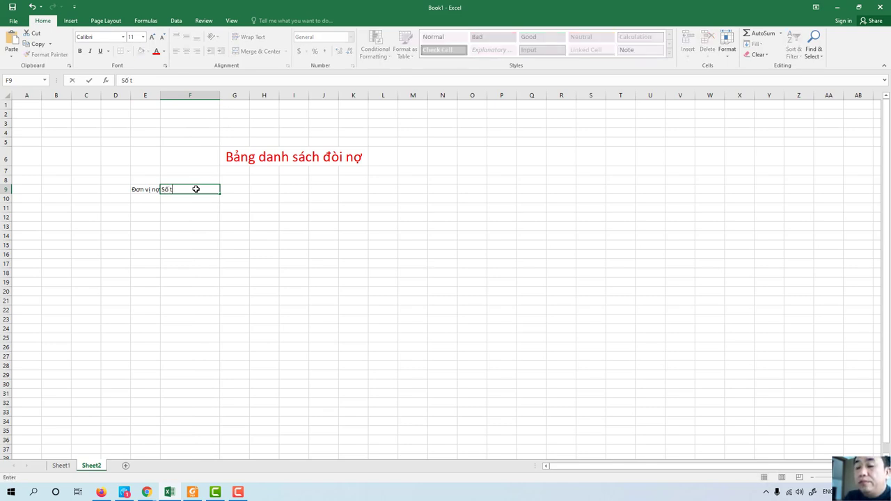
{"action": "type", "text": "iền n"}
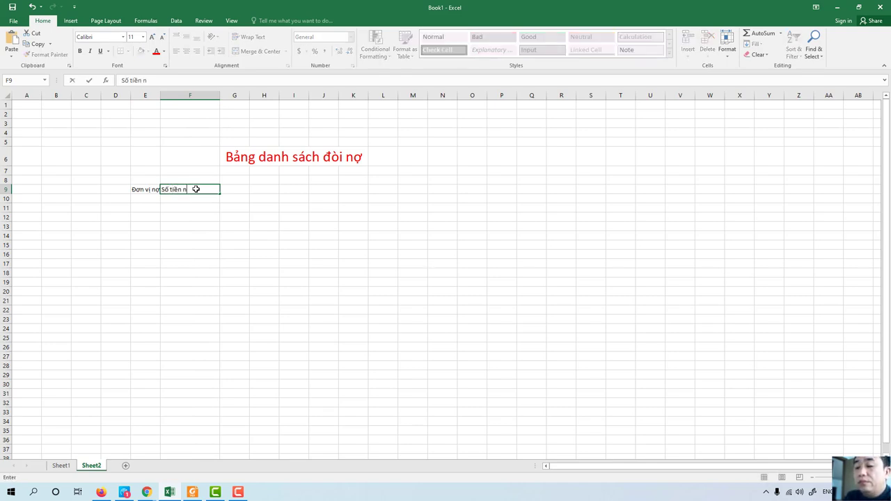
{"action": "type", "text": "ơ"}
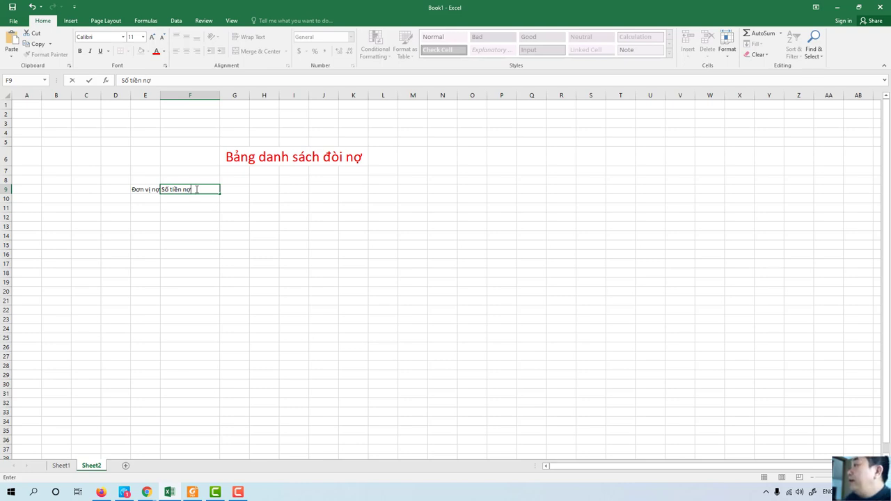
{"action": "left_click", "coordinate": [244, 191]}
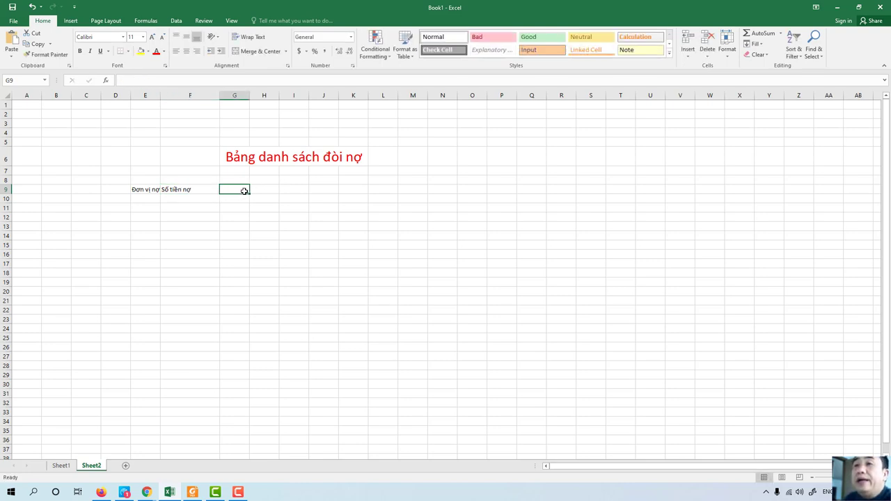
{"action": "left_click_drag", "start_coordinate": [249, 96], "coordinate": [282, 95]}
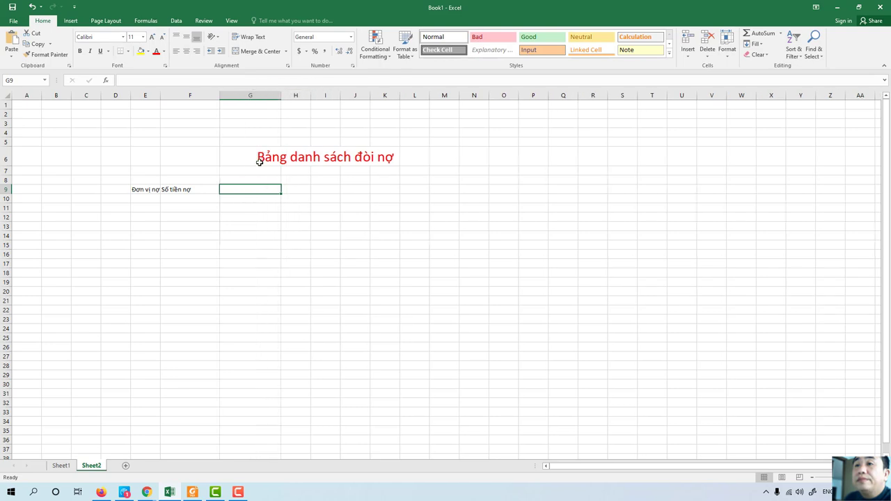
{"action": "type", "text": "Ngày"}
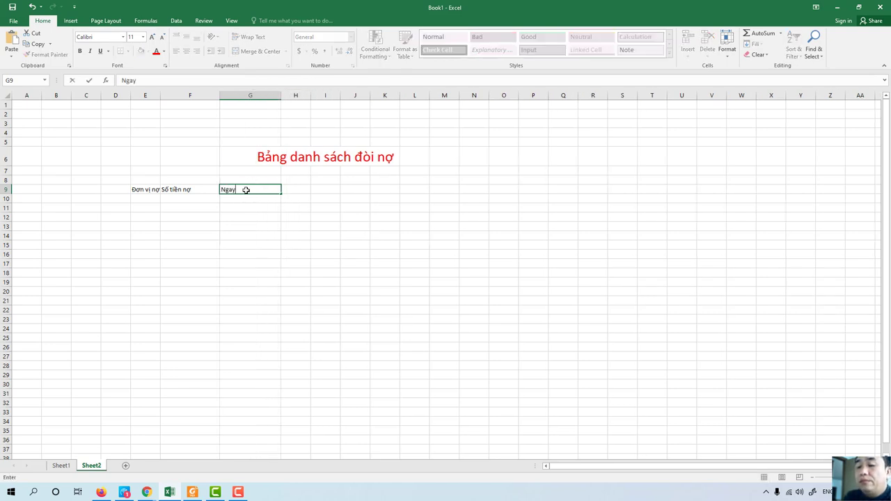
{"action": "type", "text": " nơ"}
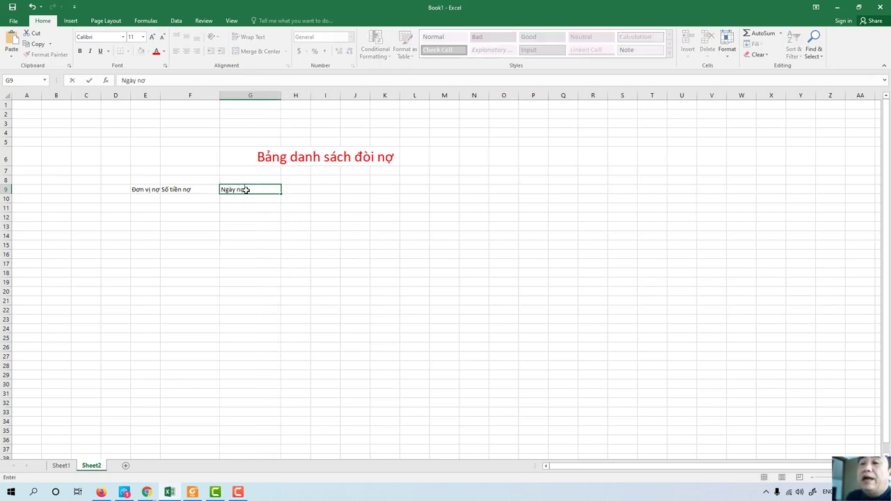
{"action": "left_click", "coordinate": [175, 189]}
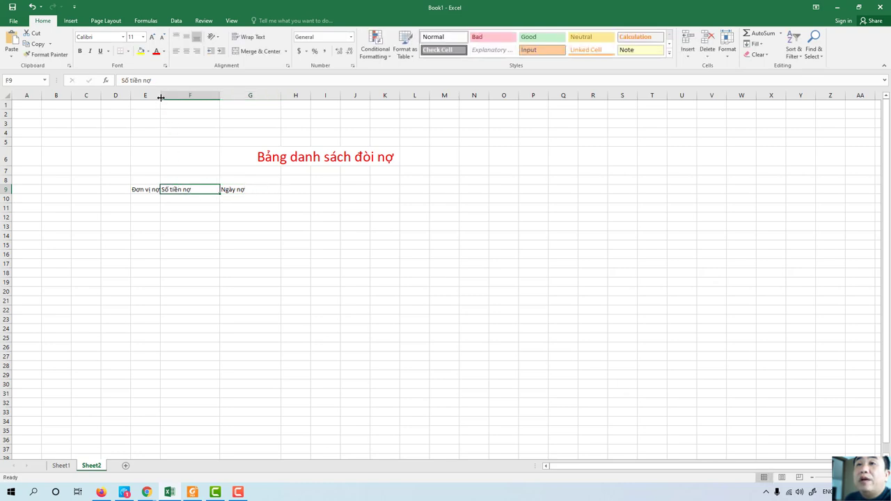
{"action": "left_click_drag", "start_coordinate": [160, 98], "coordinate": [192, 98]}
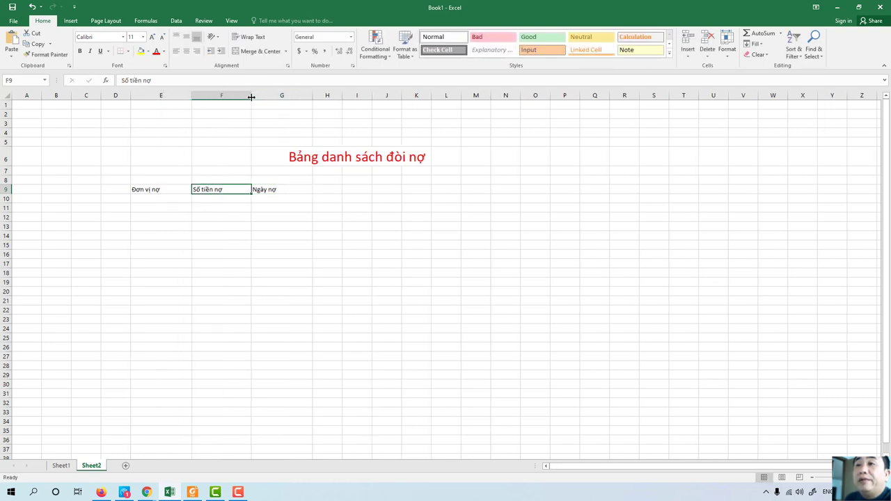
{"action": "left_click_drag", "start_coordinate": [252, 97], "coordinate": [261, 97]}
{"action": "left_click", "coordinate": [160, 200]}
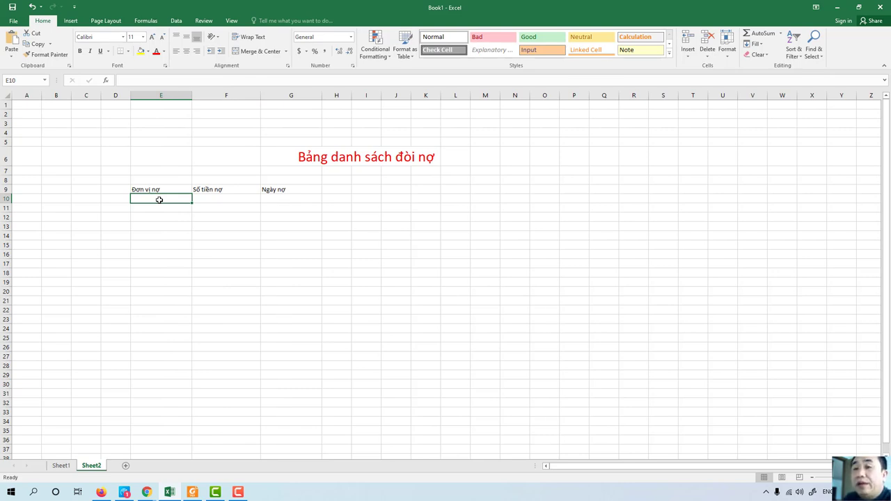
Fill row 10 with the first debtor's name, amount 3000000 and date 24/06/2020
{"action": "type", "text": "Nam tr"}
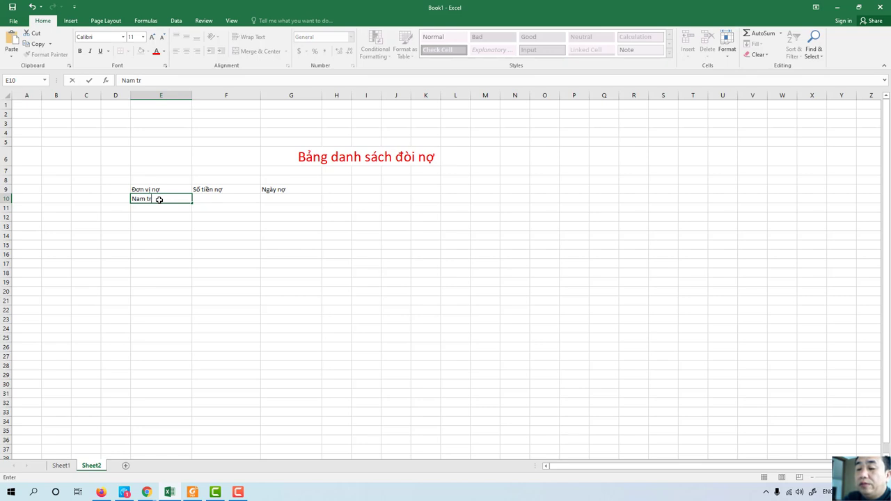
{"action": "type", "text": "ung"}
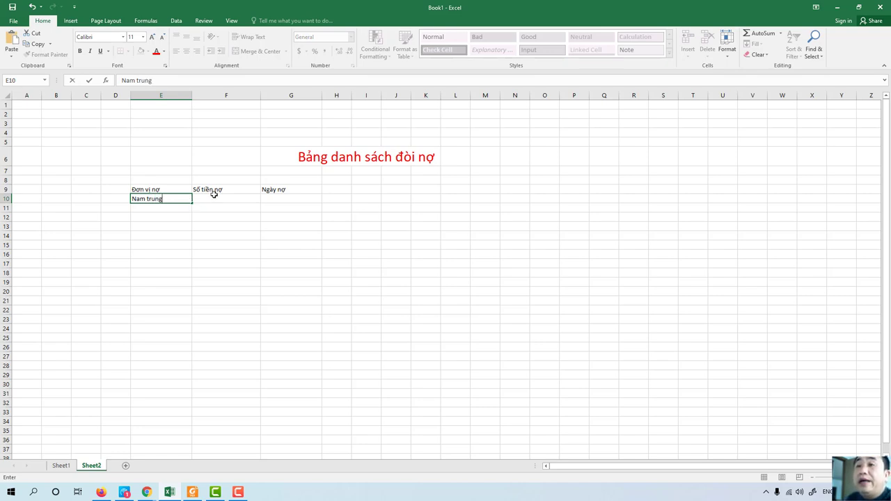
{"action": "left_click", "coordinate": [214, 197]}
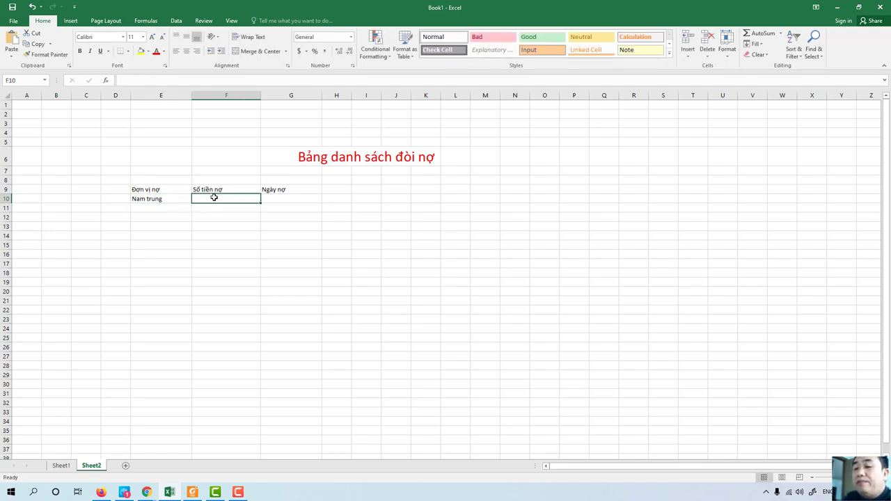
{"action": "type", "text": "3000000"}
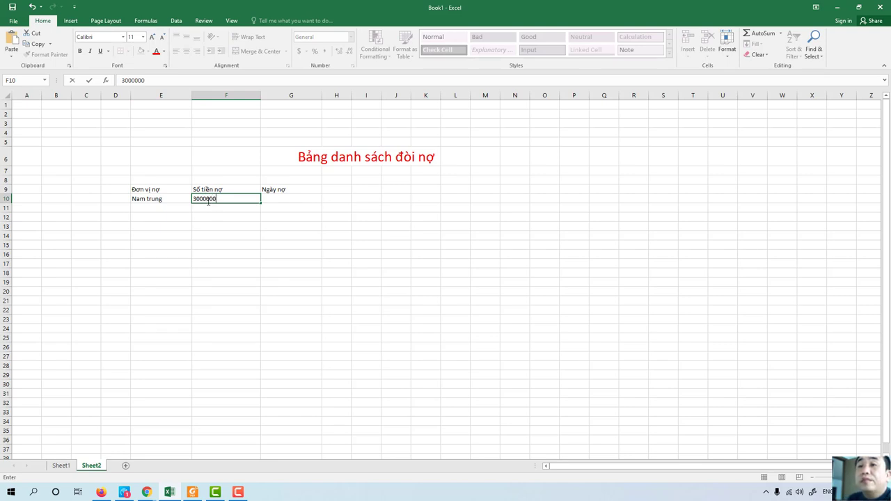
{"action": "left_click", "coordinate": [290, 200]}
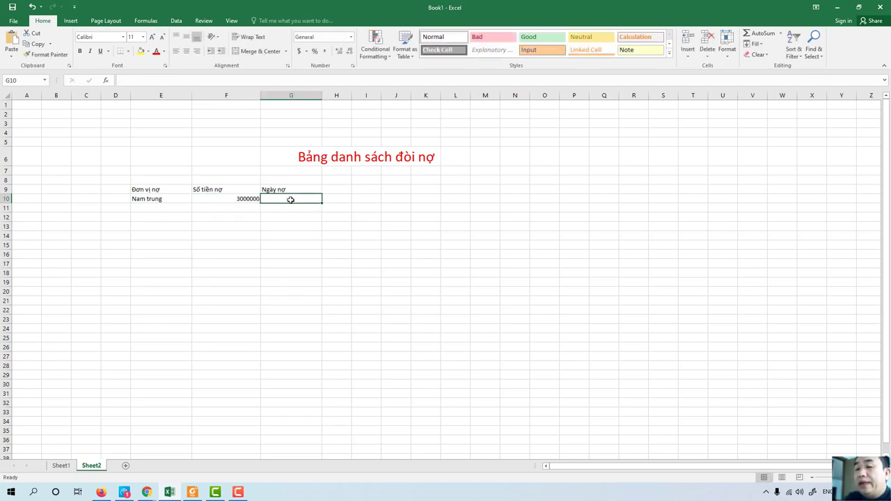
{"action": "type", "text": "24/"}
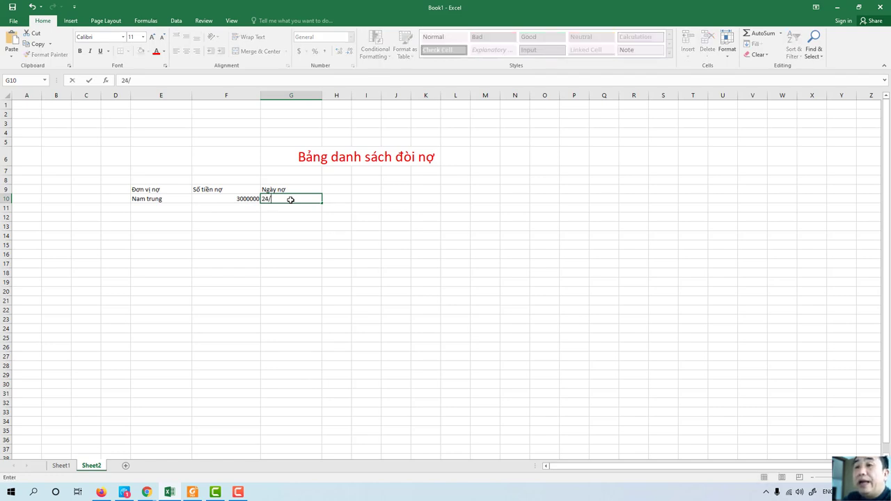
{"action": "type", "text": "6"}
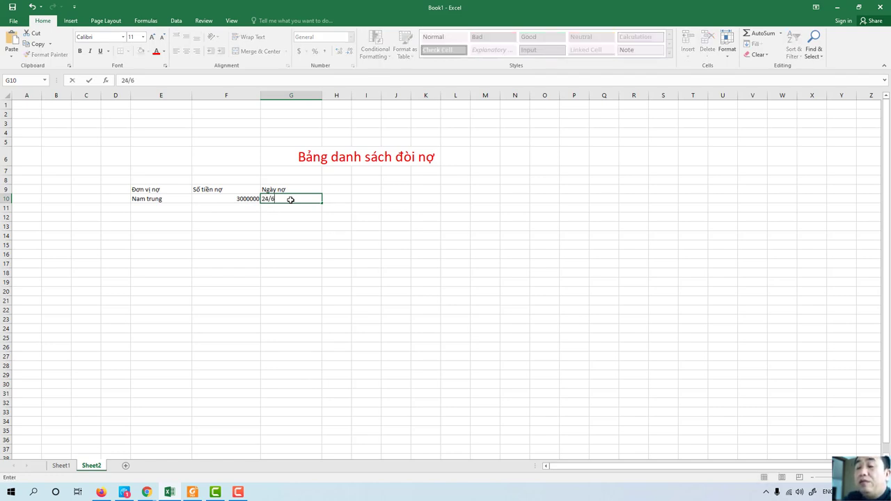
{"action": "key", "text": "BackSpace"}
{"action": "type", "text": "06"}
{"action": "type", "text": "/20"}
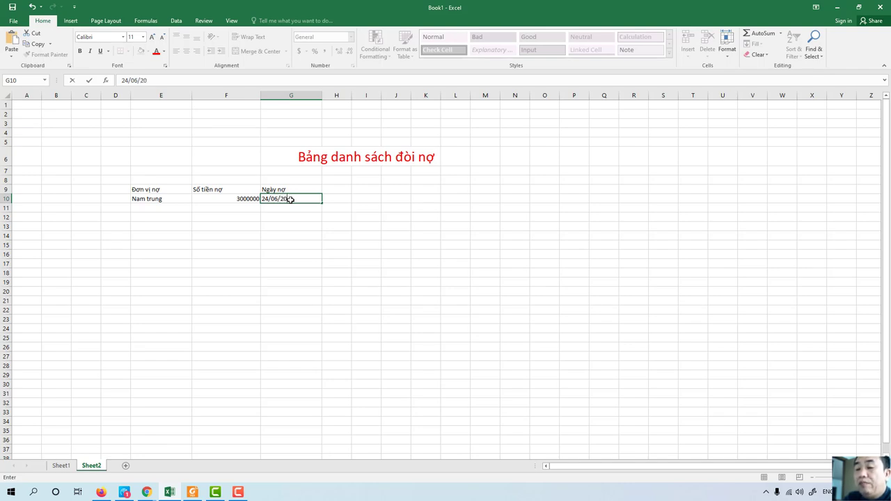
{"action": "type", "text": "20"}
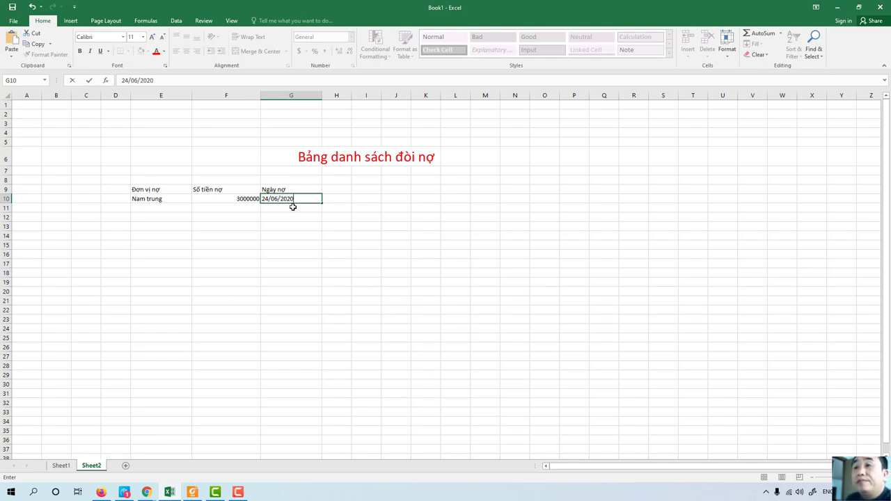
{"action": "key", "text": "Return"}
Fill row 11 with the second debtor's name, amount 4000000 and date 25/07/2020
{"action": "left_click", "coordinate": [173, 211]}
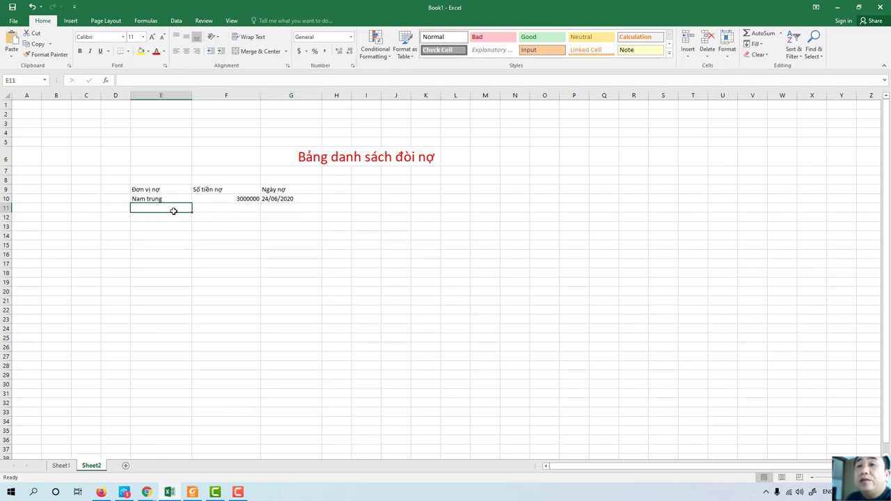
{"action": "type", "text": "Haả"}
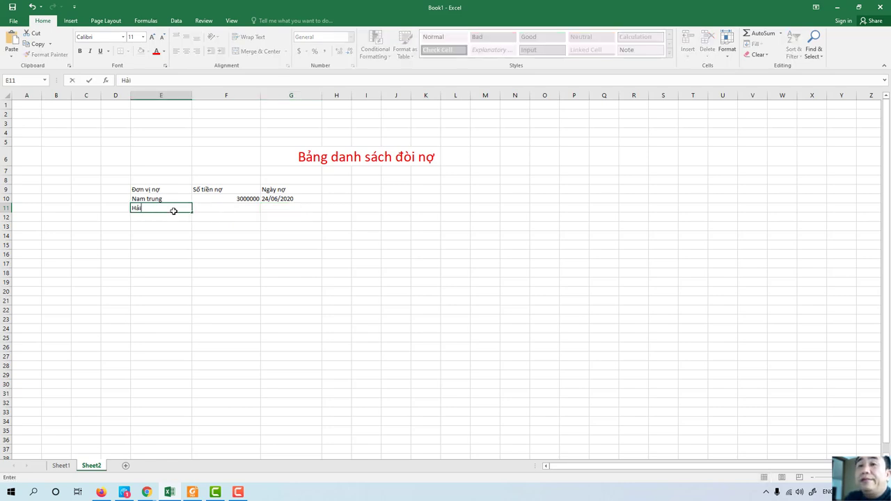
{"action": "type", "text": "i anh"}
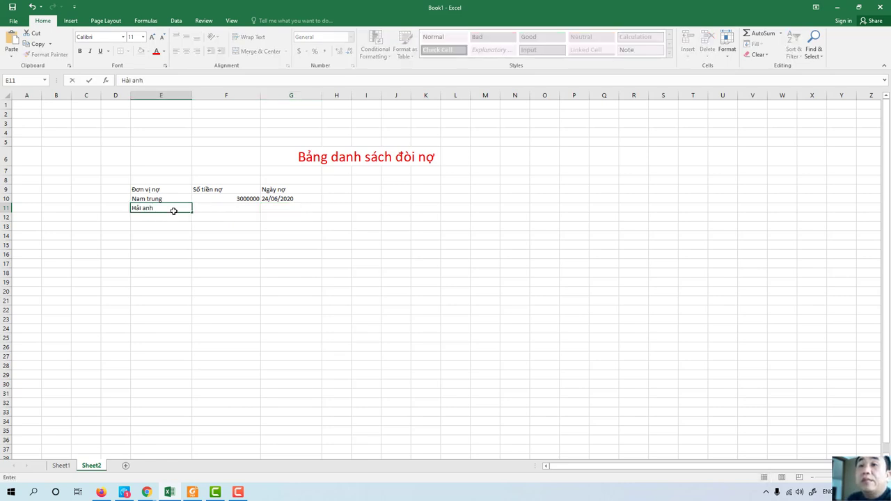
{"action": "left_click", "coordinate": [237, 210]}
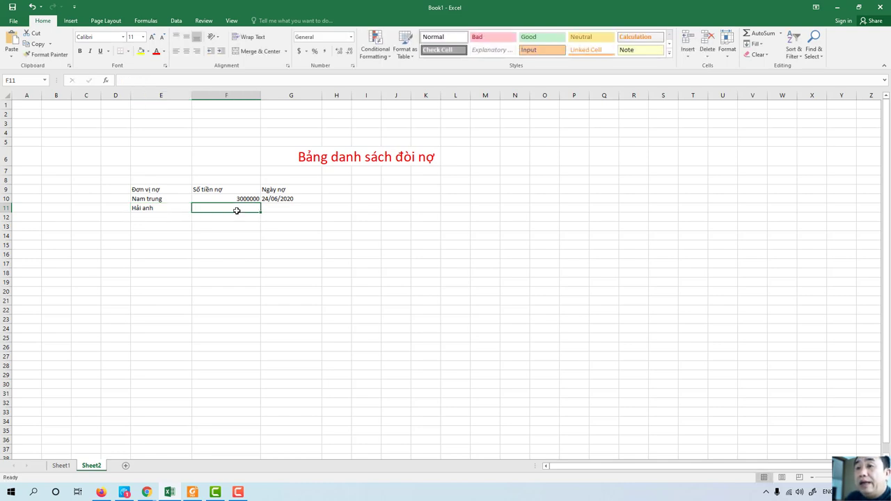
{"action": "type", "text": "$"}
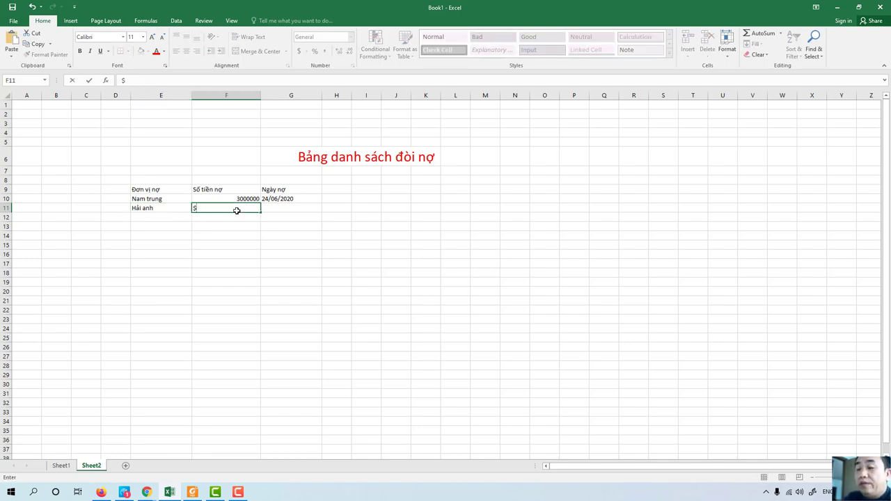
{"action": "key", "text": "BackSpace"}
{"action": "type", "text": "400"}
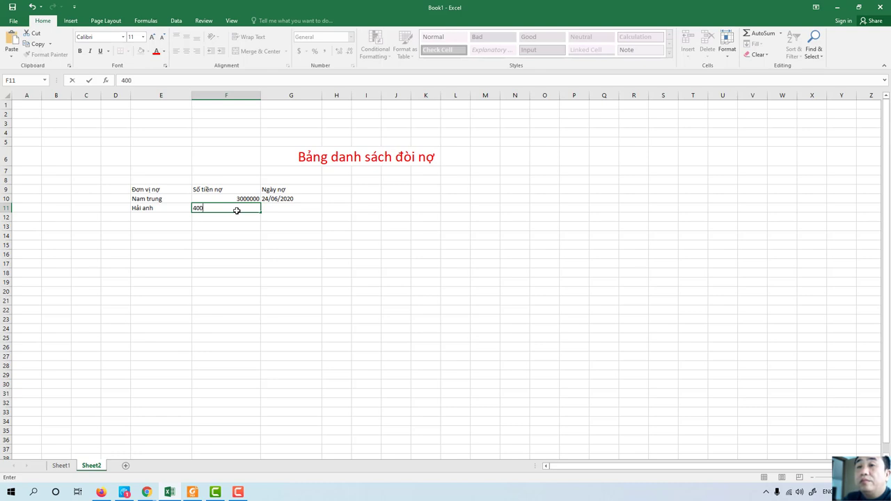
{"action": "type", "text": "0"}
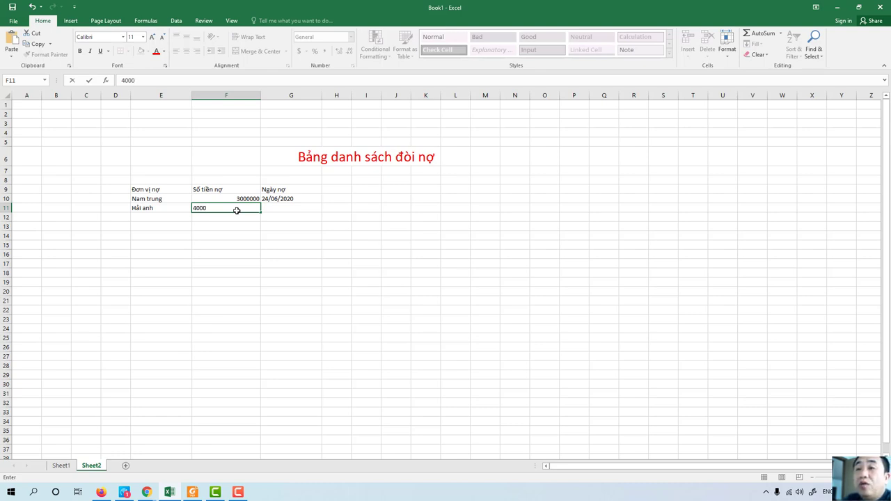
{"action": "type", "text": "000"}
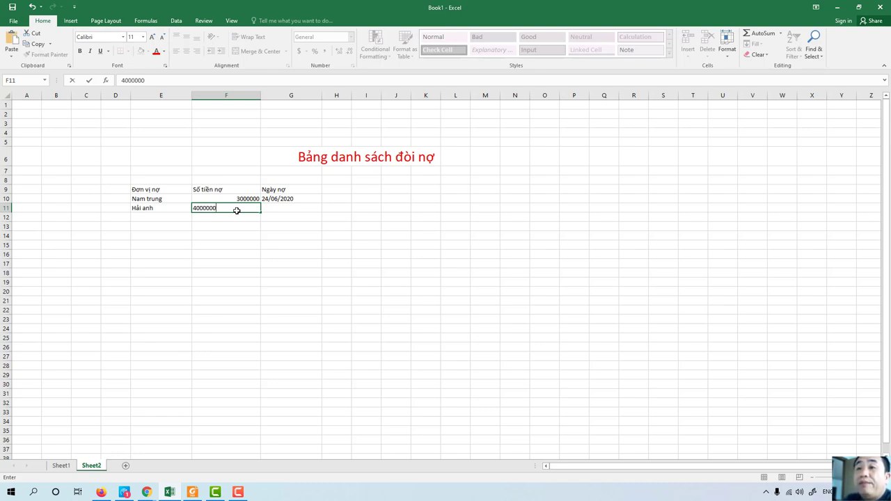
{"action": "left_click", "coordinate": [281, 210]}
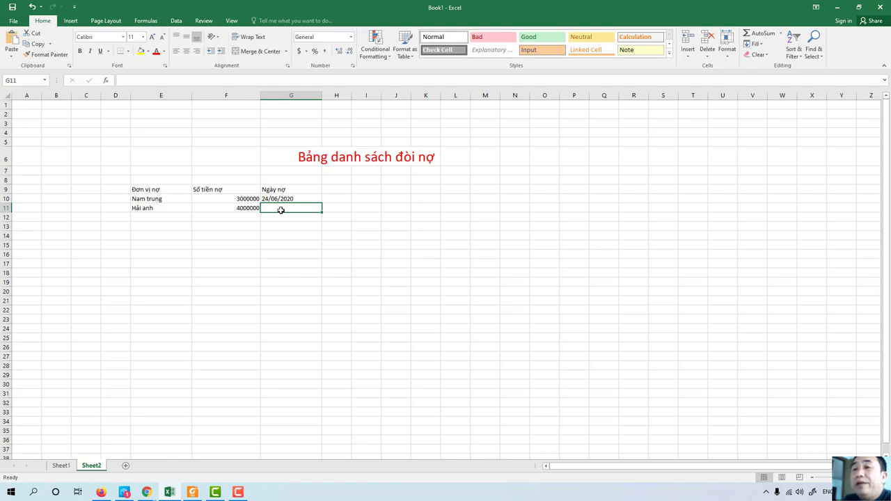
{"action": "type", "text": "$5"}
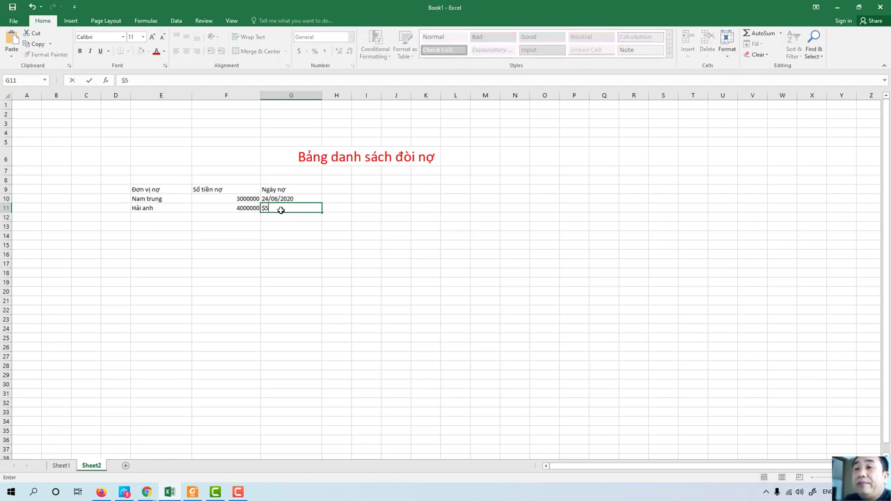
{"action": "key", "text": "BackSpace"}
{"action": "key", "text": "BackSpace"}
{"action": "type", "text": "4"}
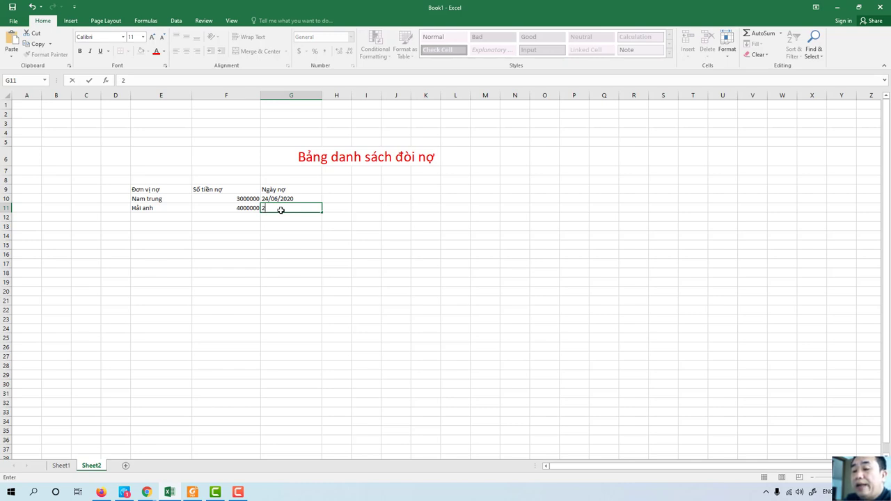
{"action": "type", "text": "25/"}
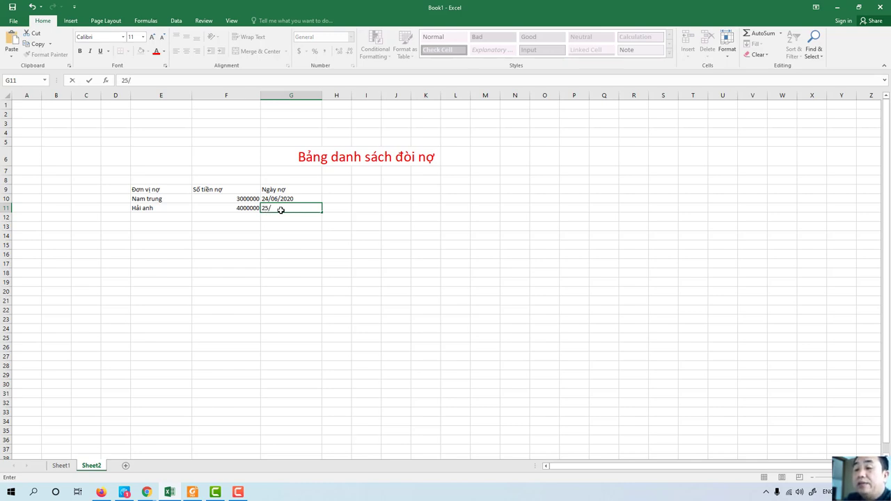
{"action": "type", "text": "6"}
{"action": "key", "text": "BackSpace"}
{"action": "type", "text": "07/"}
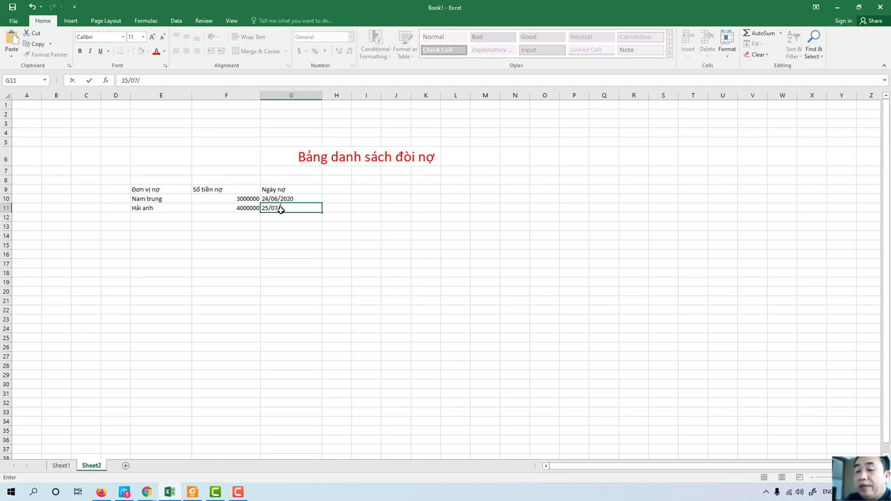
{"action": "type", "text": "20"}
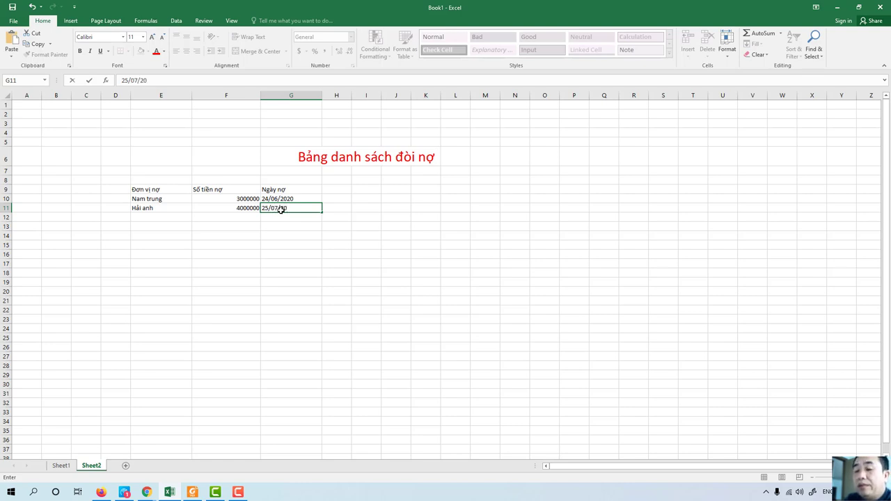
{"action": "type", "text": "20"}
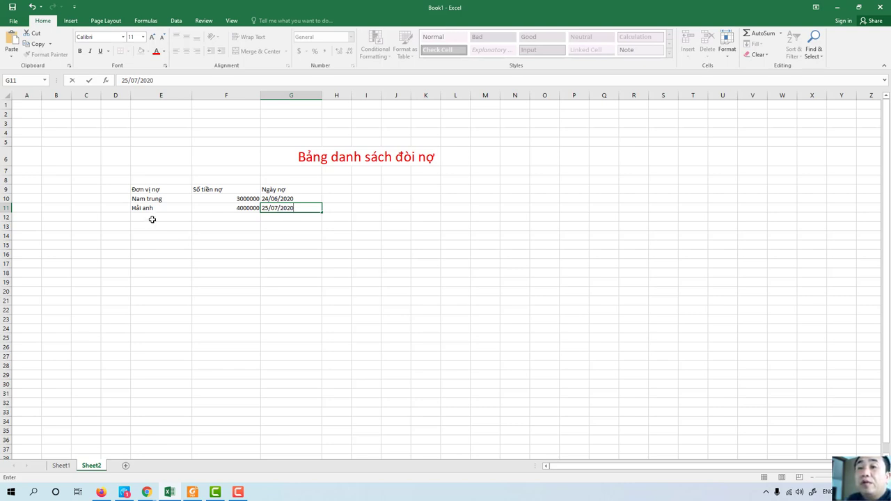
Add the third debtor in row 12 with amount 500000 dated 21/2/2010
{"action": "left_click", "coordinate": [154, 218]}
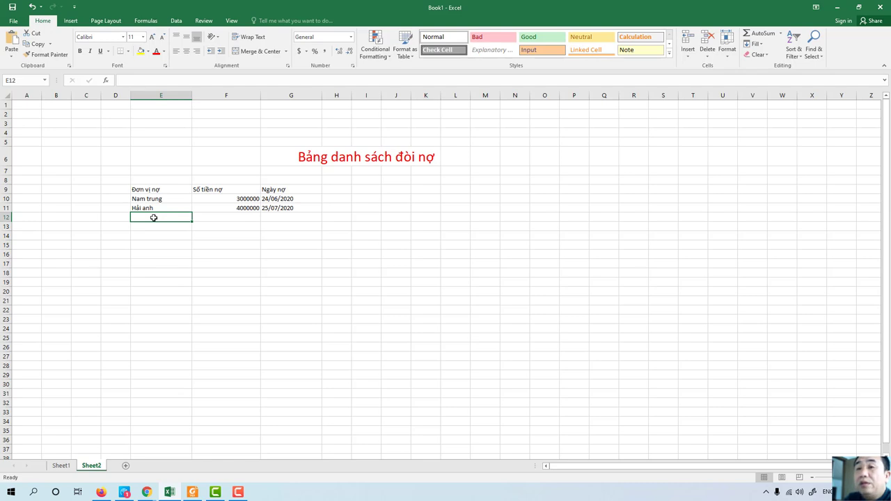
{"action": "type", "text": "Đức"}
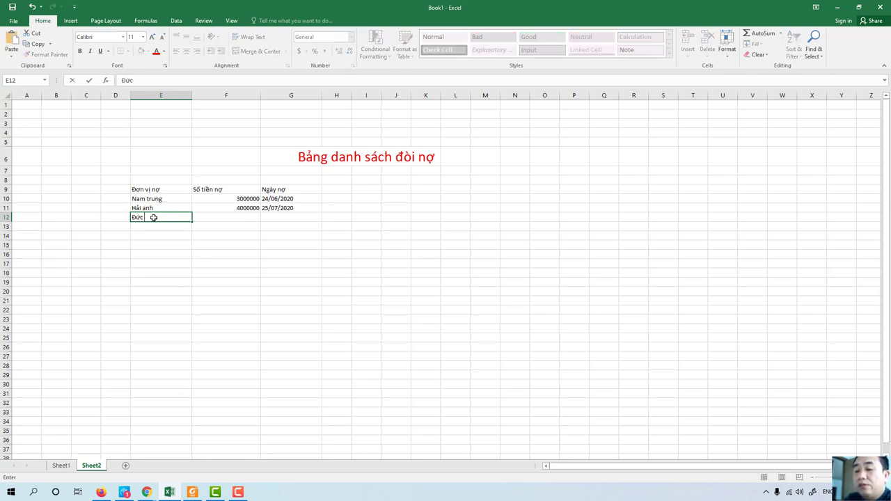
{"action": "type", "text": " thợ"}
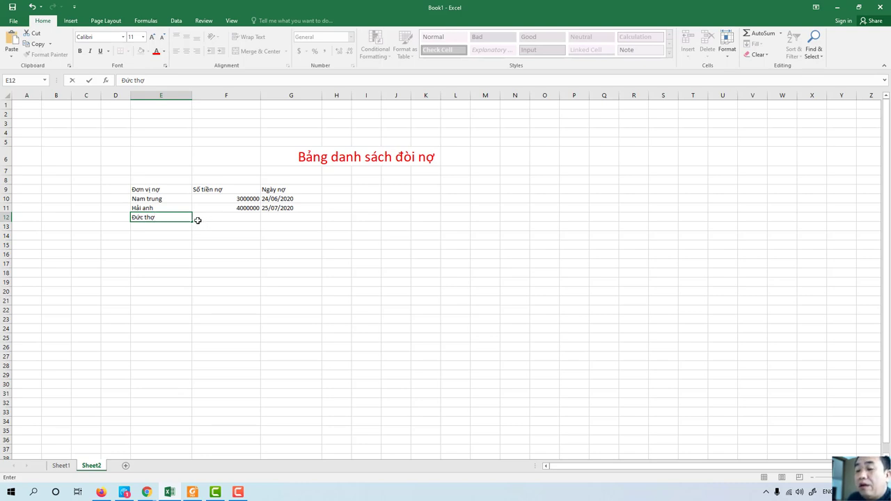
{"action": "key", "text": "BackSpace"}
{"action": "type", "text": "o"}
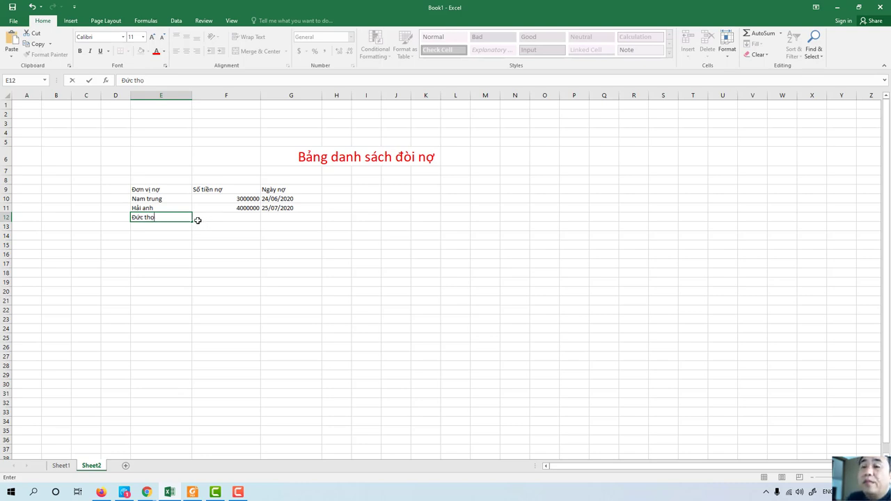
{"action": "left_click", "coordinate": [240, 217]}
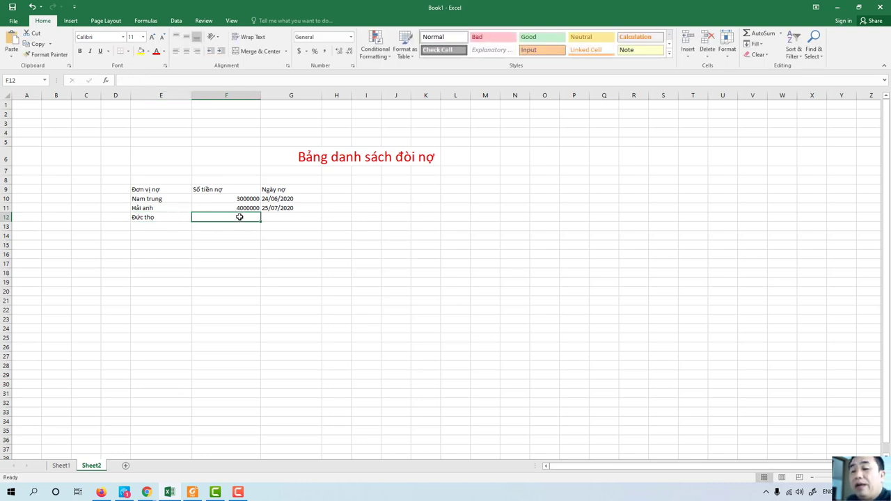
{"action": "type", "text": "5"}
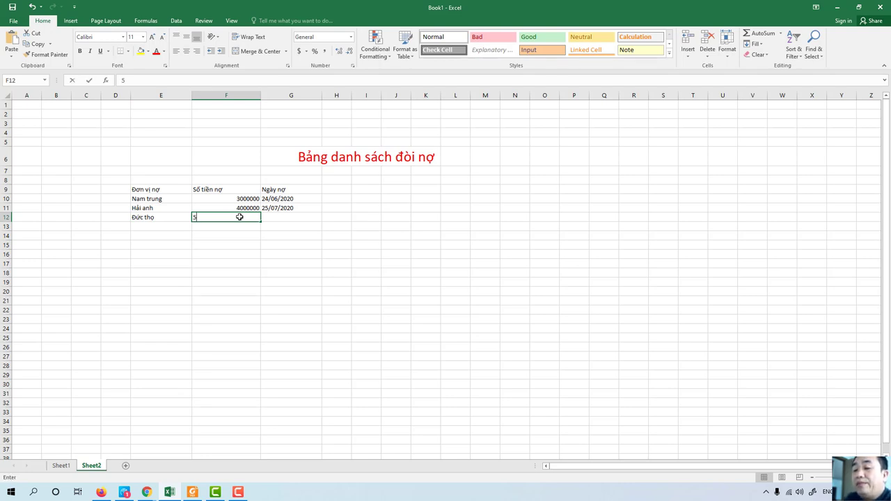
{"action": "type", "text": "00000"}
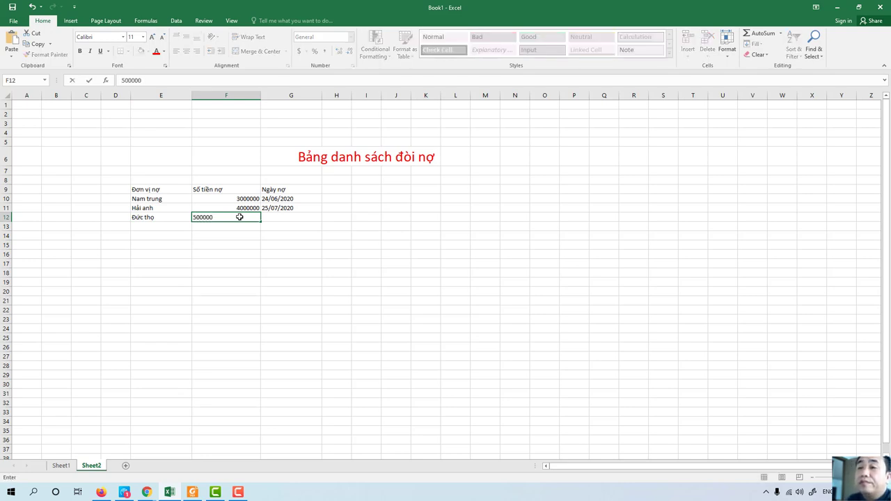
{"action": "left_click", "coordinate": [282, 218]}
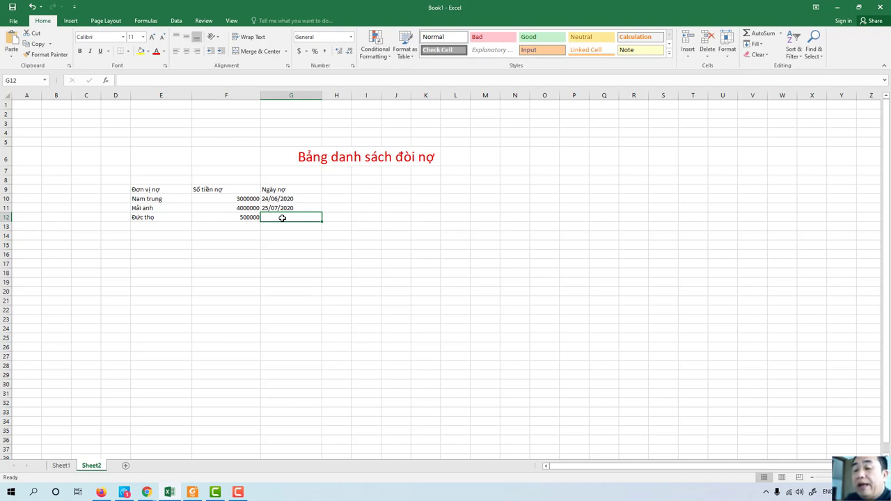
{"action": "type", "text": "21/"}
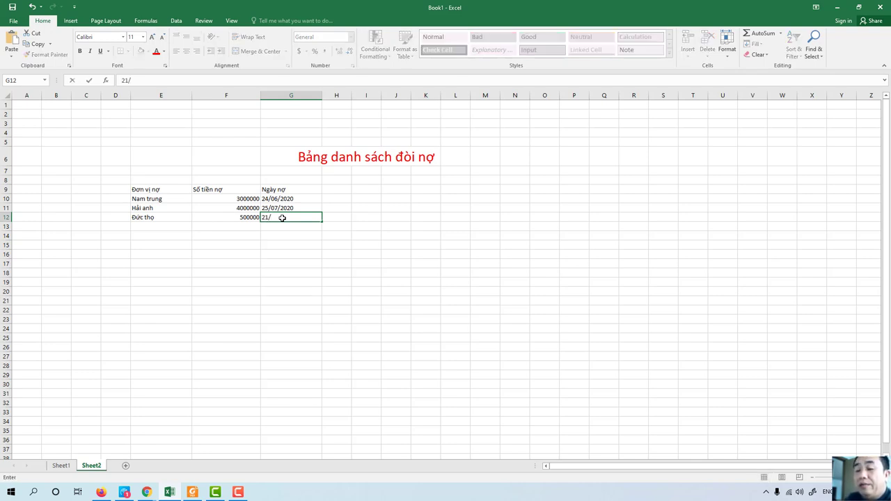
{"action": "type", "text": "2/2"}
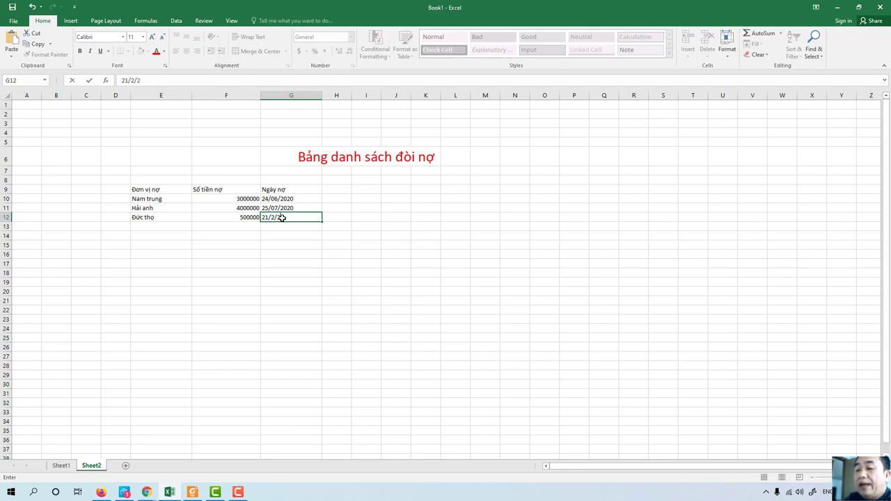
{"action": "type", "text": "010"}
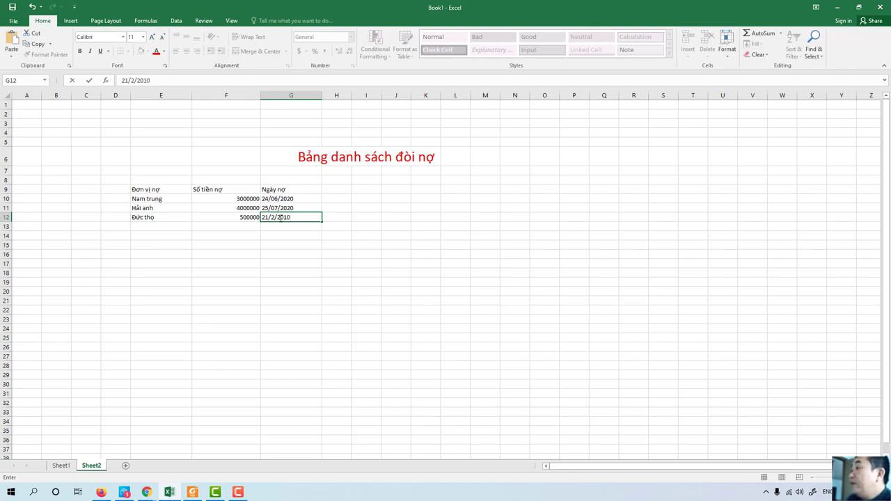
Add the fourth debtor with 3000000 dated 23/2/2020, then begin fixing G12's year
{"action": "left_click", "coordinate": [148, 227]}
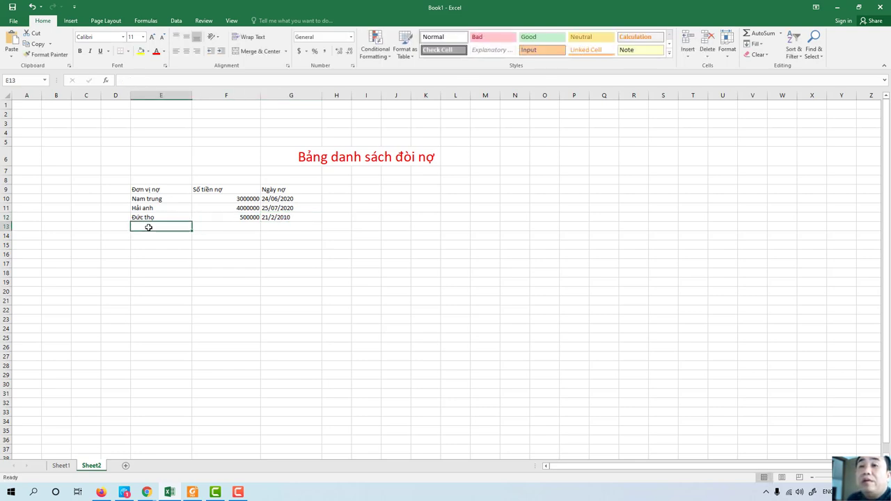
{"action": "type", "text": "Mi"}
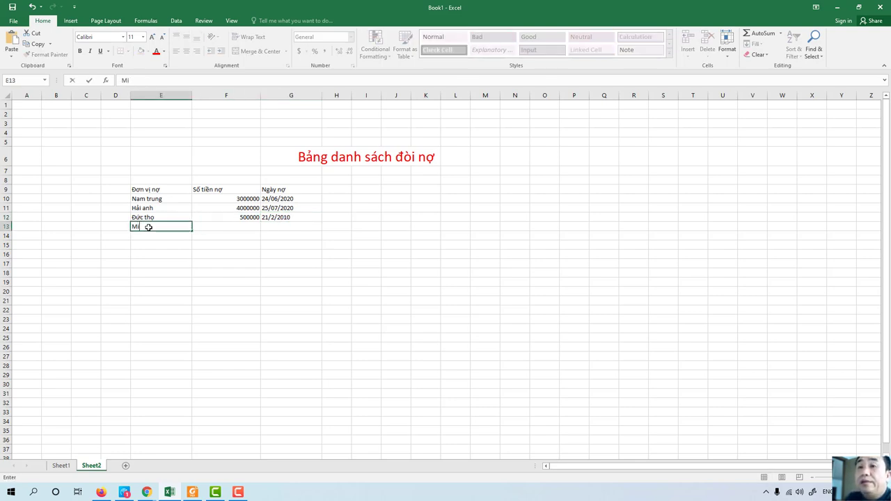
{"action": "type", "text": "nh Tâm"}
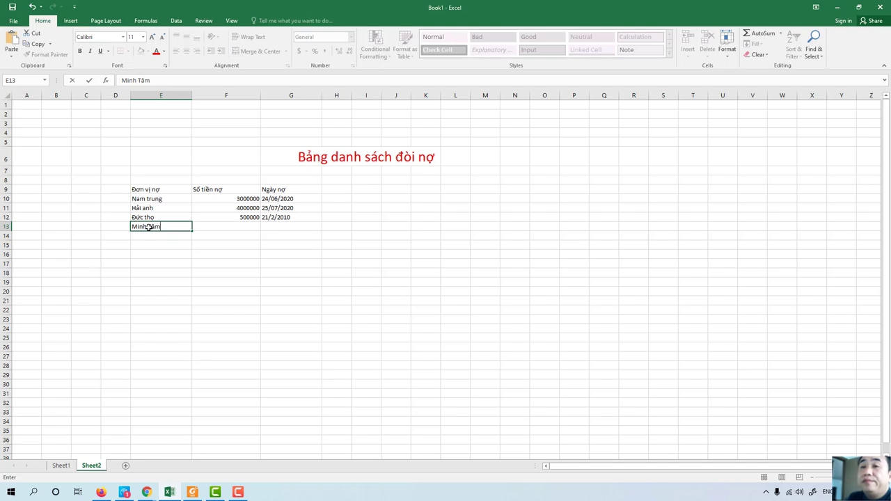
{"action": "left_click", "coordinate": [243, 227]}
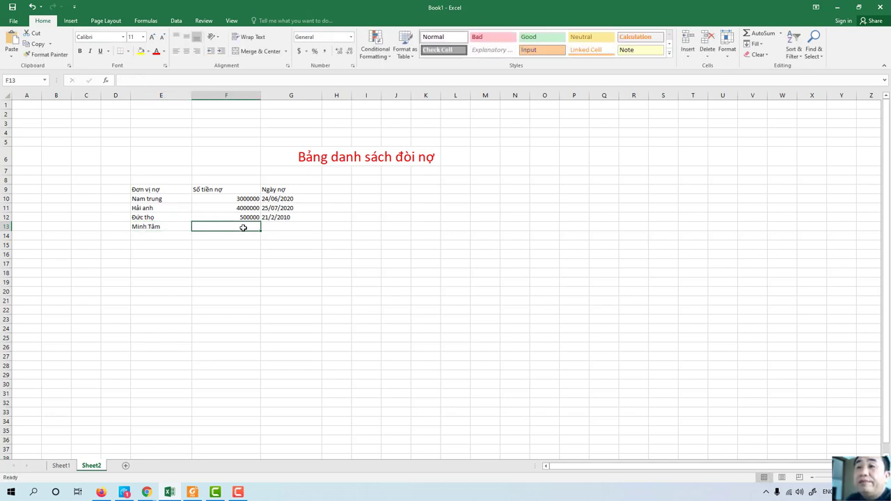
{"action": "type", "text": "3"}
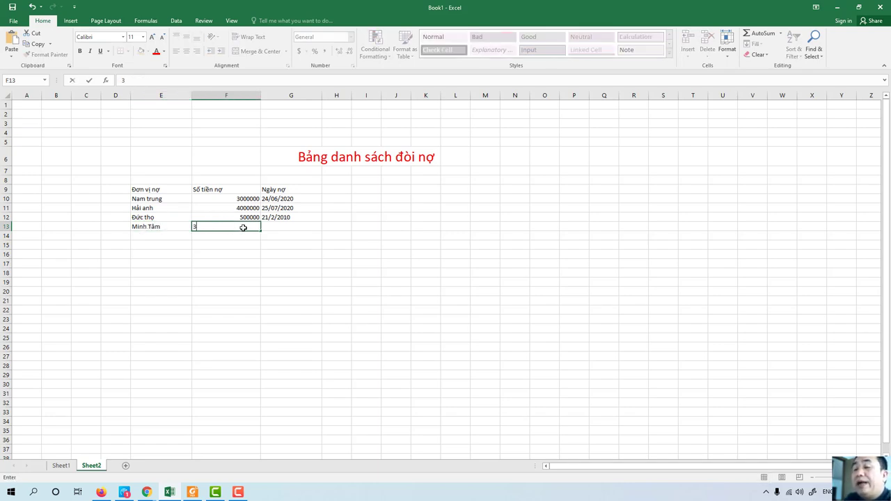
{"action": "type", "text": "000000"}
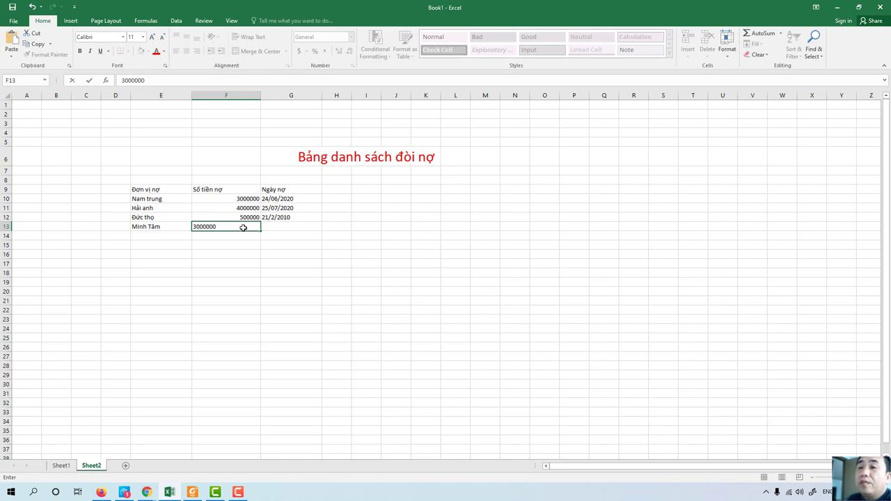
{"action": "left_click", "coordinate": [273, 227]}
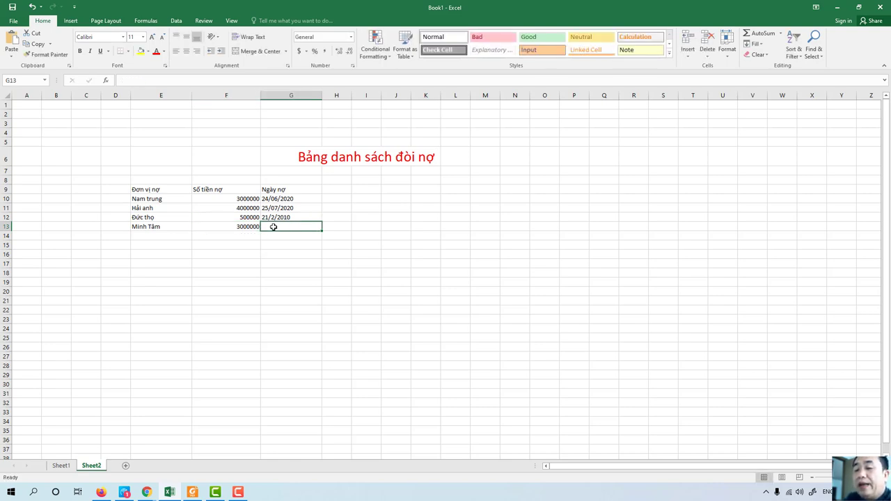
{"action": "type", "text": "23/"}
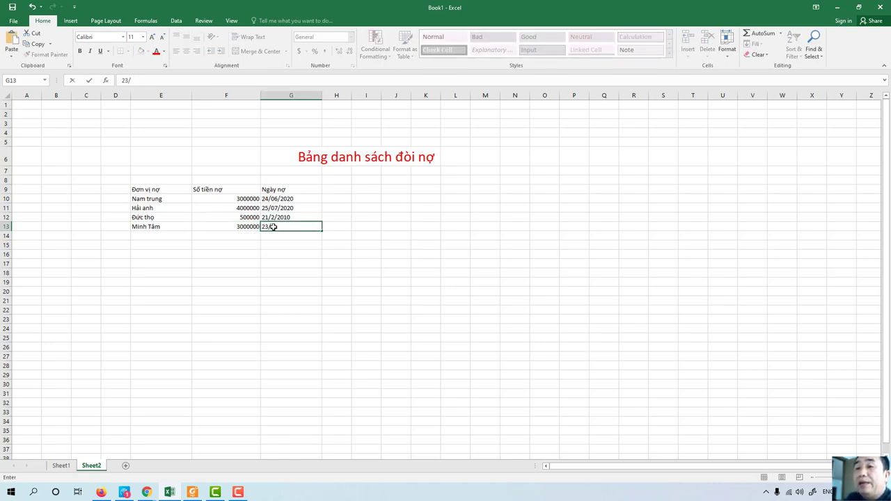
{"action": "type", "text": "2/20"}
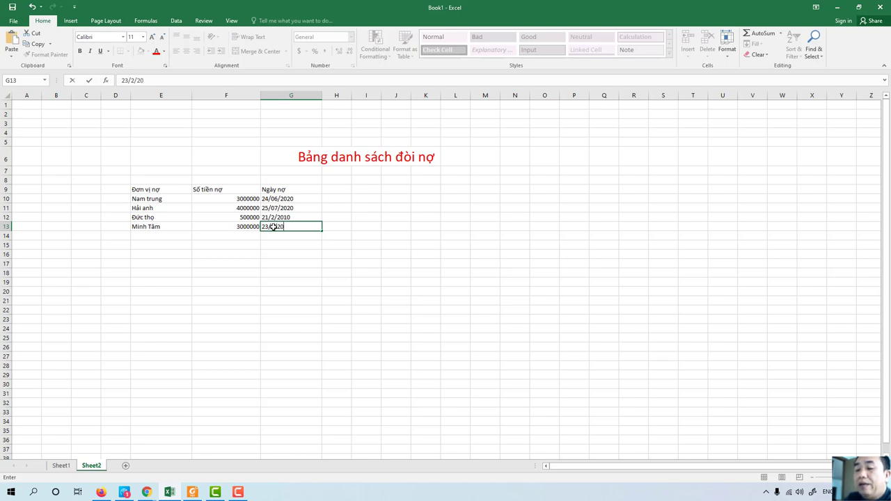
{"action": "type", "text": "1"}
{"action": "key", "text": "BackSpace"}
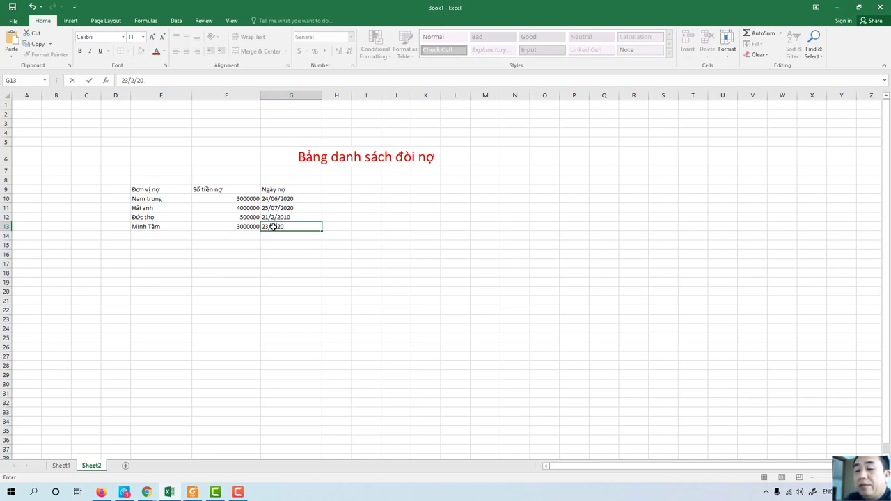
{"action": "type", "text": "20"}
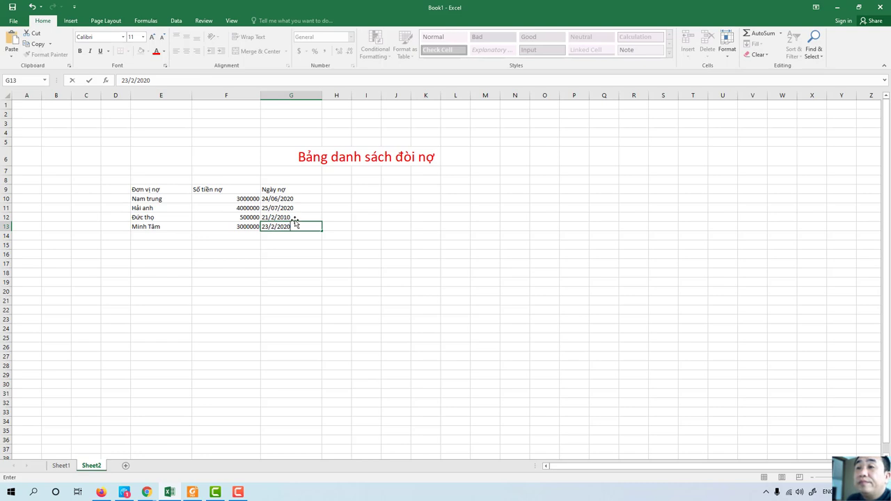
{"action": "left_click", "coordinate": [299, 217]}
{"action": "double_click", "coordinate": [299, 217]}
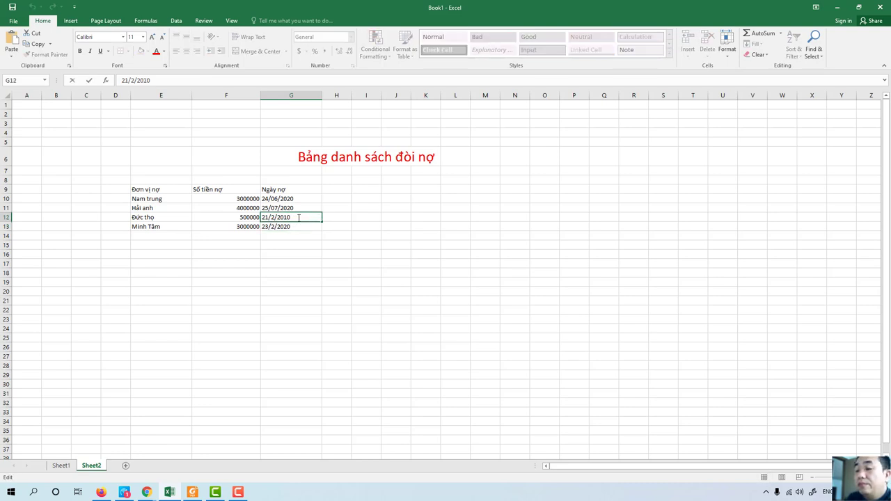
{"action": "key", "text": "BackSpace"}
{"action": "key", "text": "BackSpace"}
Correct G12 to 21/2/2020 and add a fifth debtor with 468900 dated 16/04/2020
{"action": "type", "text": "2"}
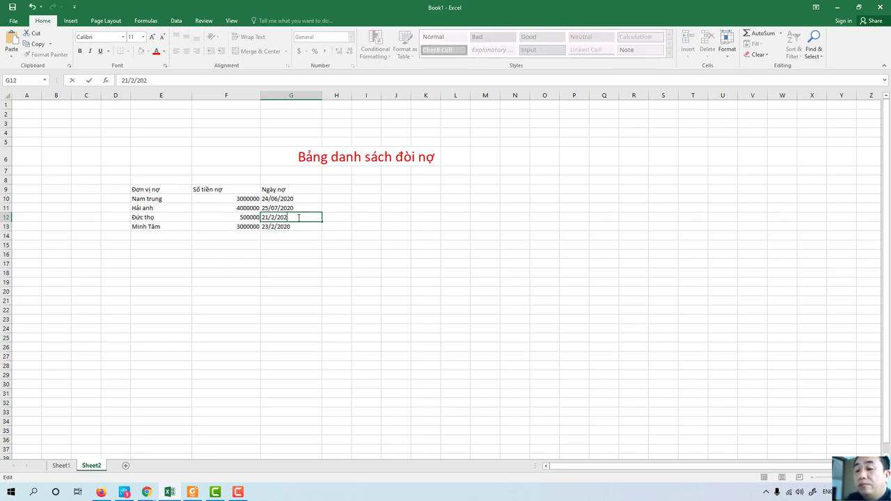
{"action": "type", "text": "0"}
{"action": "left_click", "coordinate": [172, 240]}
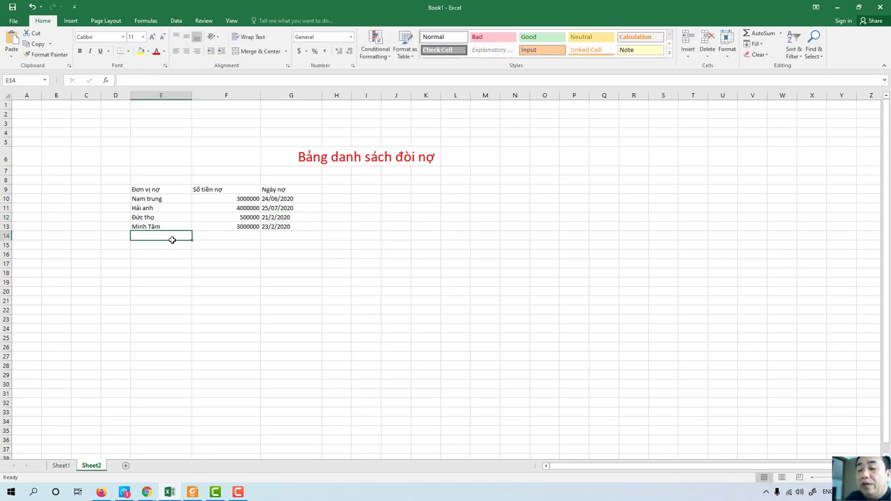
{"action": "type", "text": "N"}
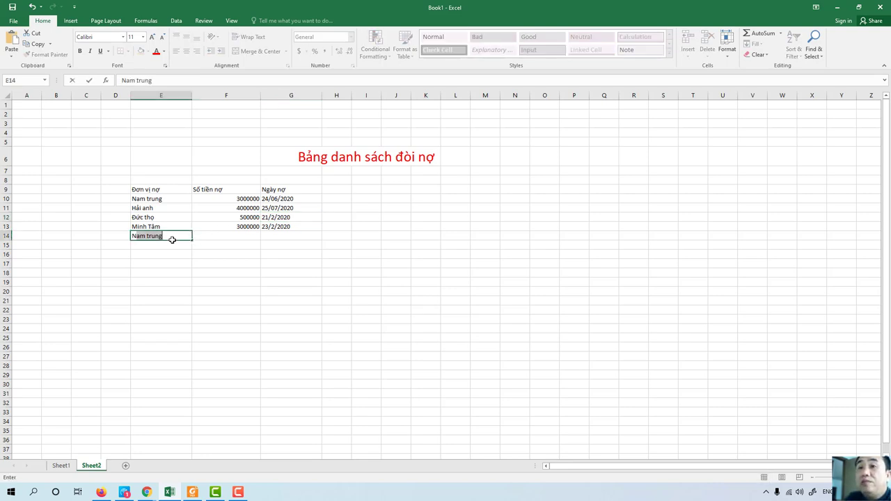
{"action": "type", "text": "am"}
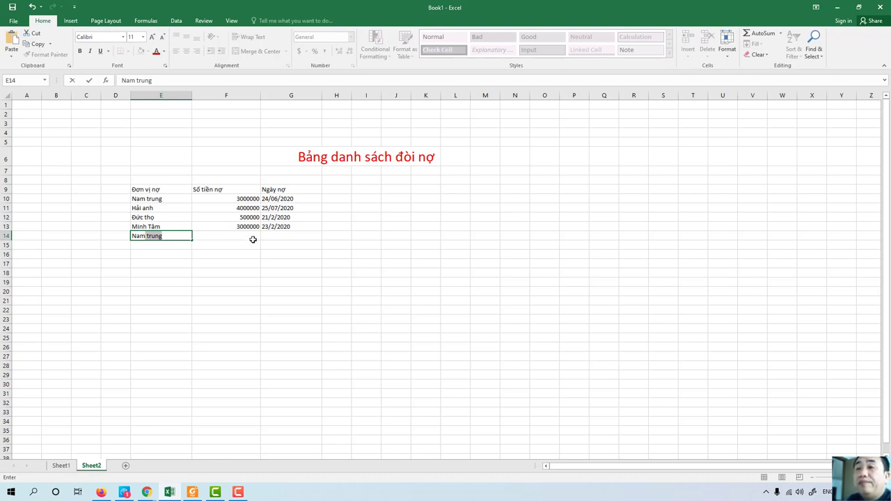
{"action": "left_click", "coordinate": [253, 239]}
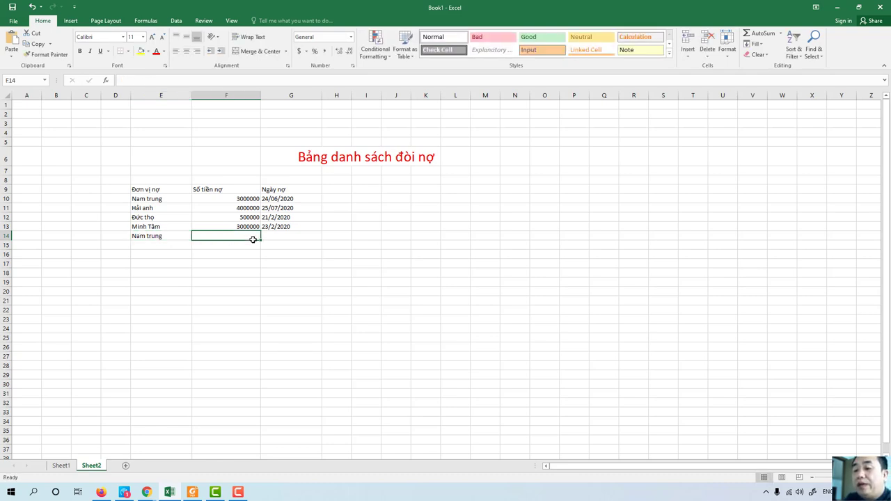
{"action": "type", "text": "46890"}
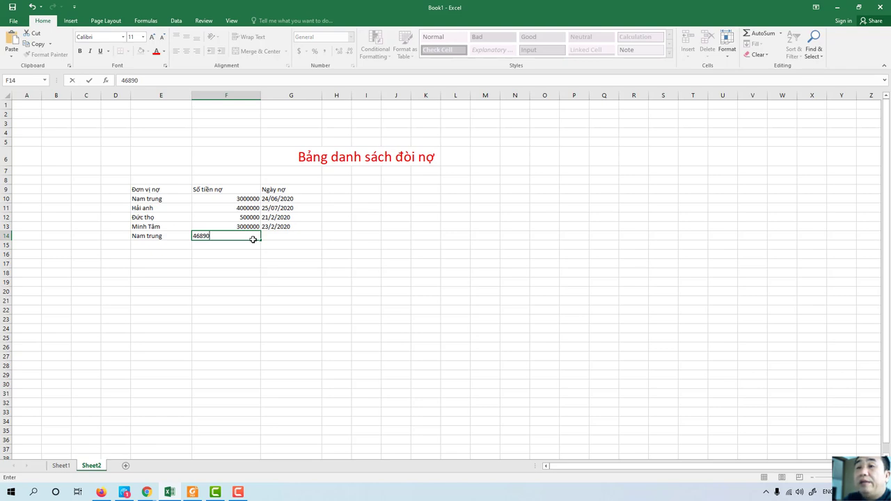
{"action": "type", "text": "0"}
{"action": "left_click", "coordinate": [291, 237]}
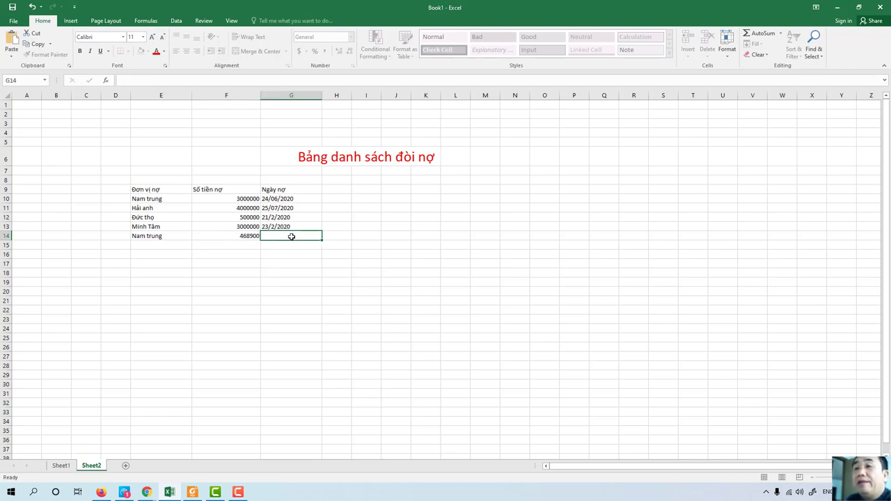
{"action": "type", "text": "1"}
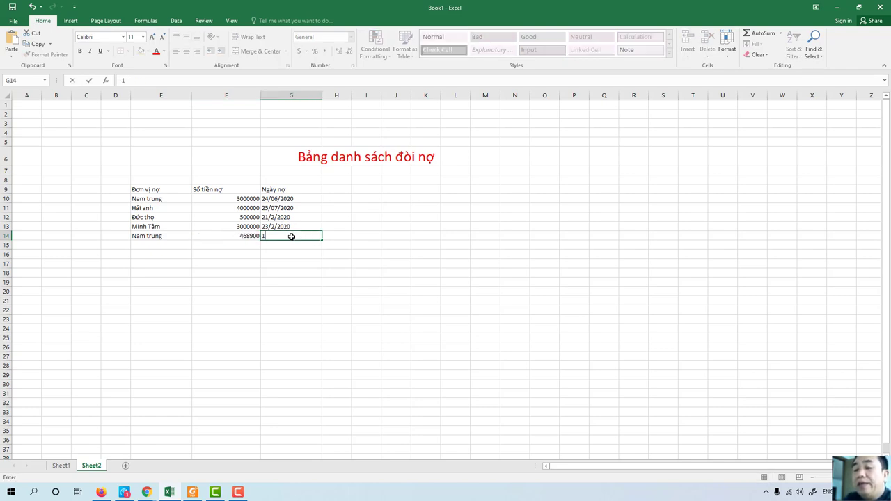
{"action": "type", "text": "6/4"}
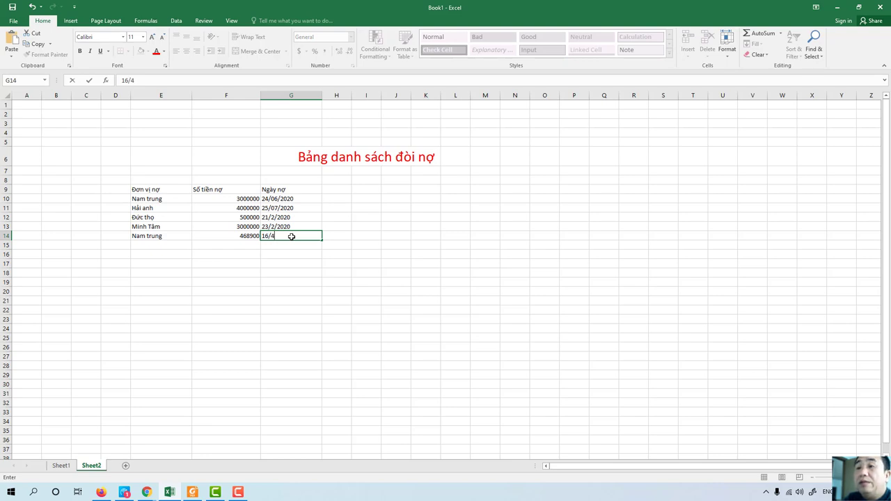
{"action": "key", "text": "BackSpace"}
{"action": "type", "text": "0"}
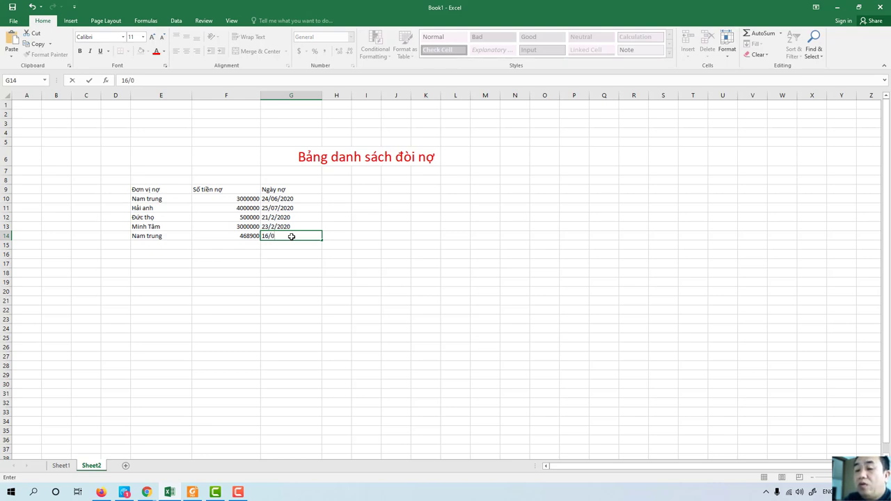
{"action": "type", "text": "4/2"}
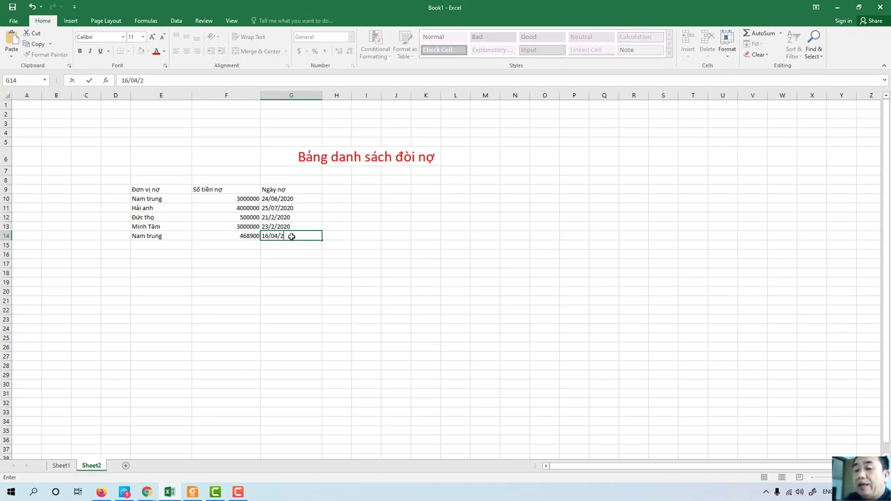
{"action": "type", "text": "020"}
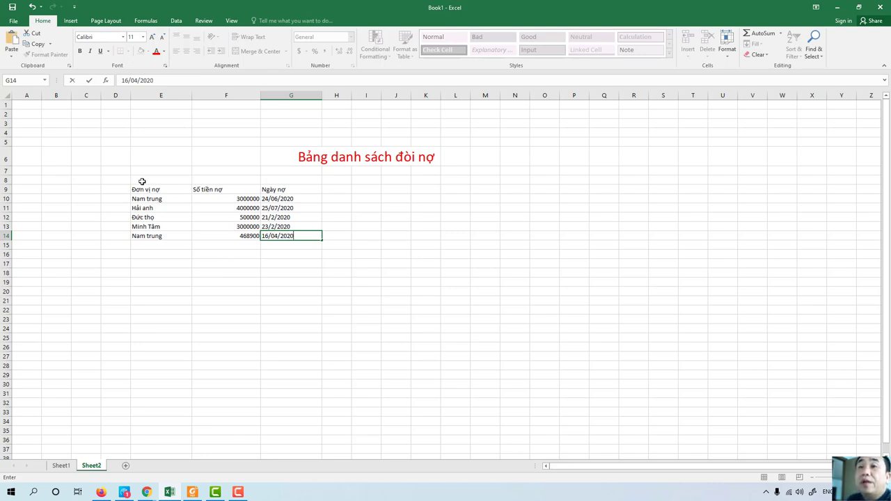
Set E9:G14 to font size 22, widen columns E and F, and colour E9:G9 red
{"action": "left_click_drag", "start_coordinate": [139, 189], "coordinate": [295, 235]}
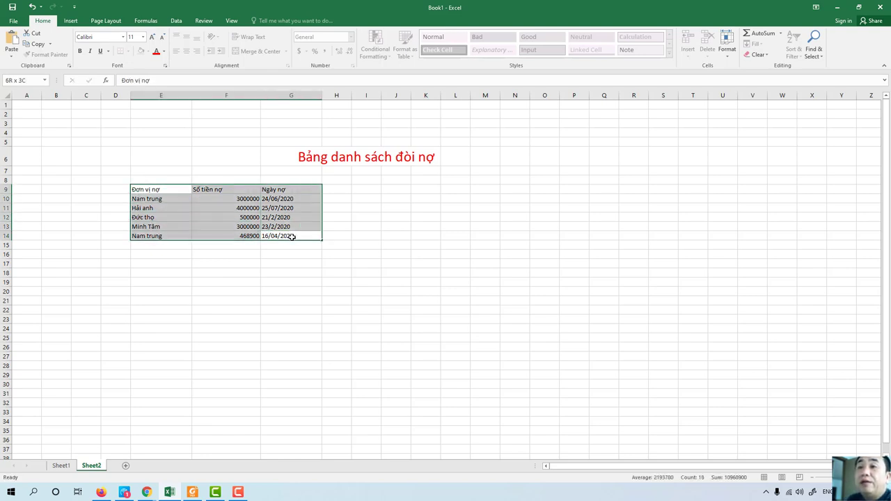
{"action": "left_click", "coordinate": [143, 37]}
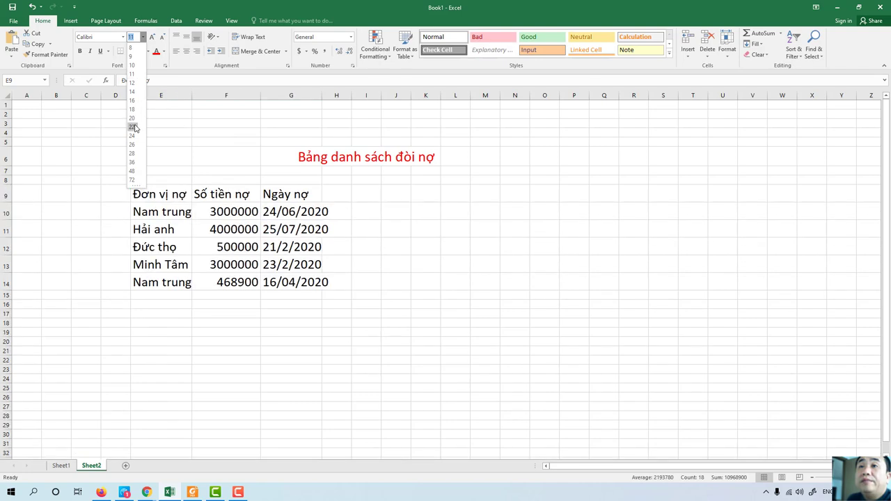
{"action": "left_click", "coordinate": [132, 127]}
{"action": "left_click_drag", "start_coordinate": [191, 94], "coordinate": [239, 95]}
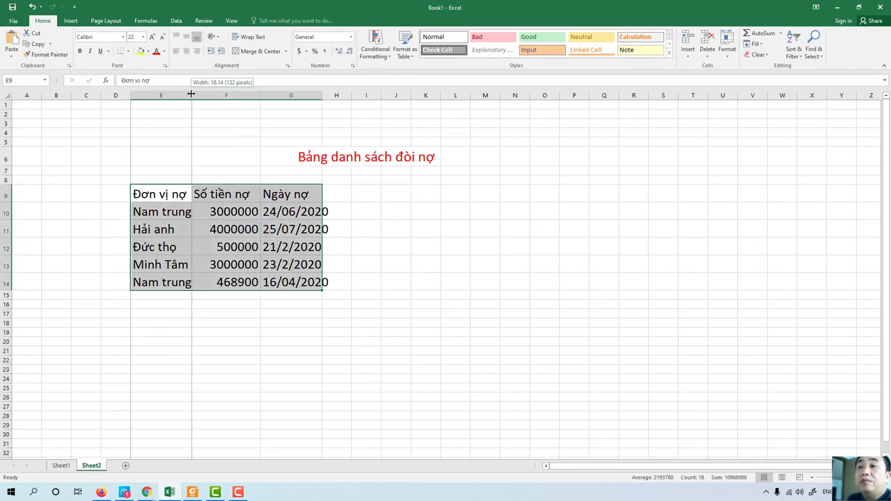
{"action": "left_click_drag", "start_coordinate": [310, 95], "coordinate": [377, 96]}
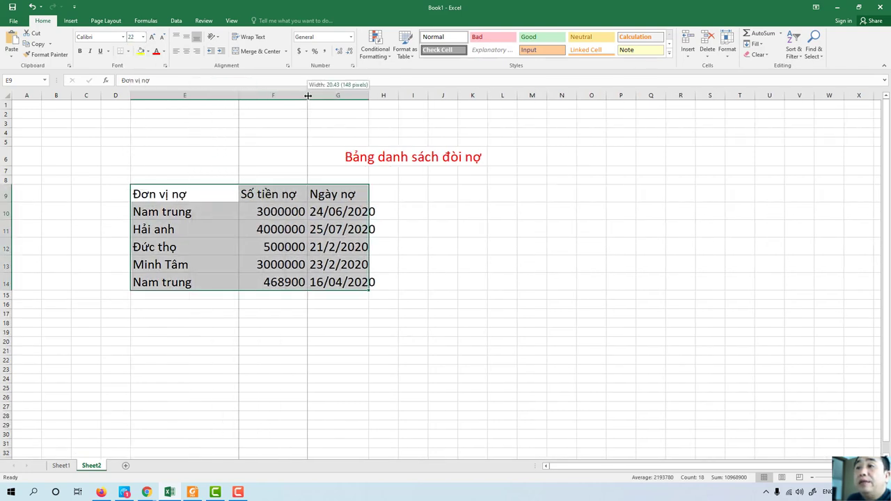
{"action": "left_click_drag", "start_coordinate": [142, 194], "coordinate": [400, 193]}
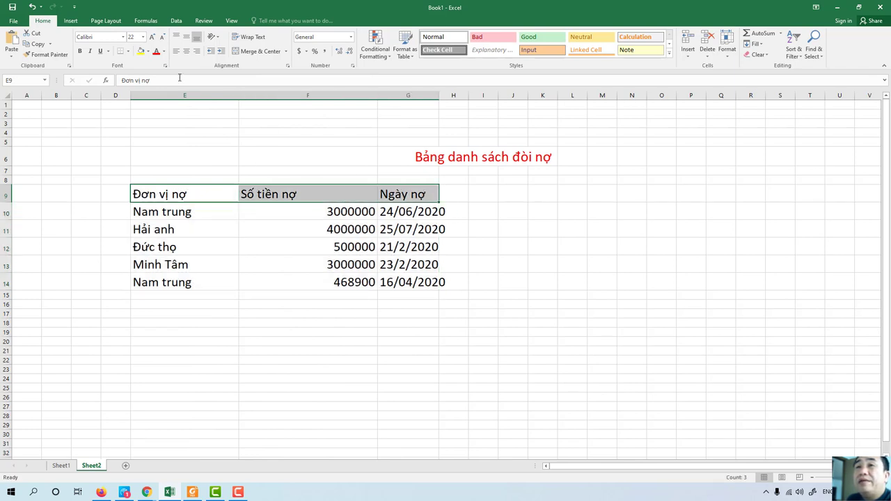
{"action": "left_click", "coordinate": [156, 51]}
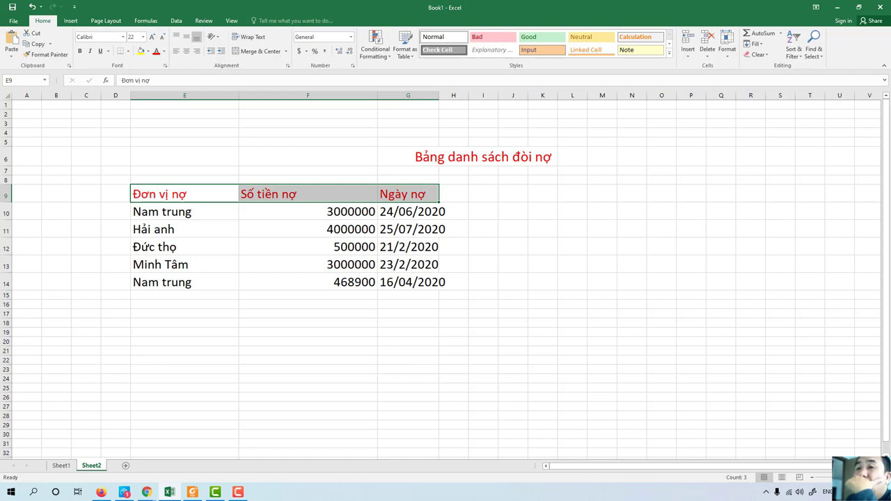
Fill row 15 with the sixth debtor's name, amount 500000 and date 18/07/2020
{"action": "left_click", "coordinate": [162, 296]}
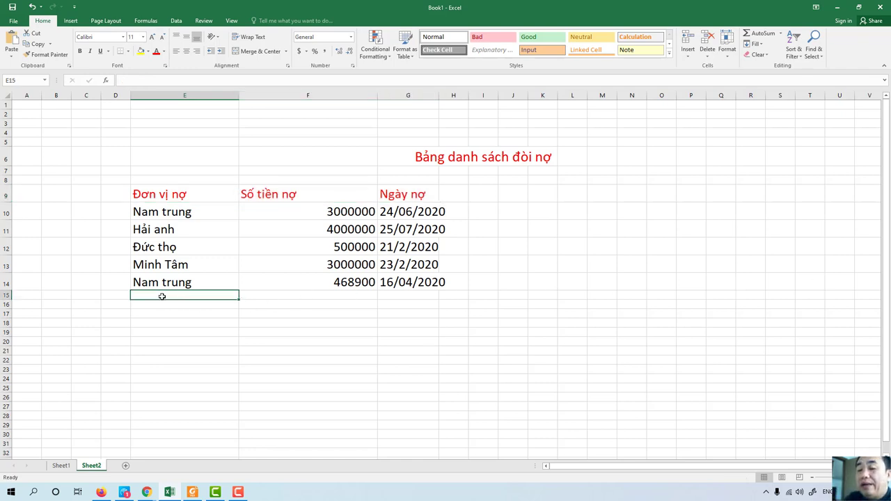
{"action": "type", "text": "Hải anh"}
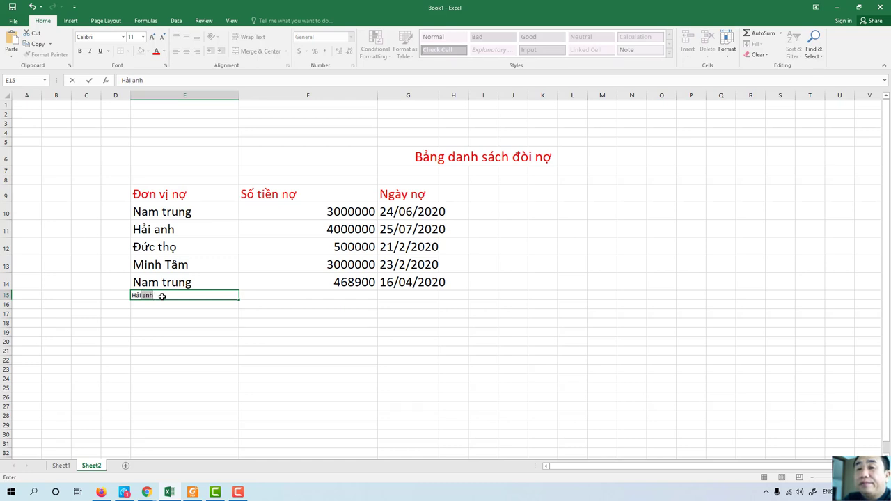
{"action": "left_click", "coordinate": [308, 297]}
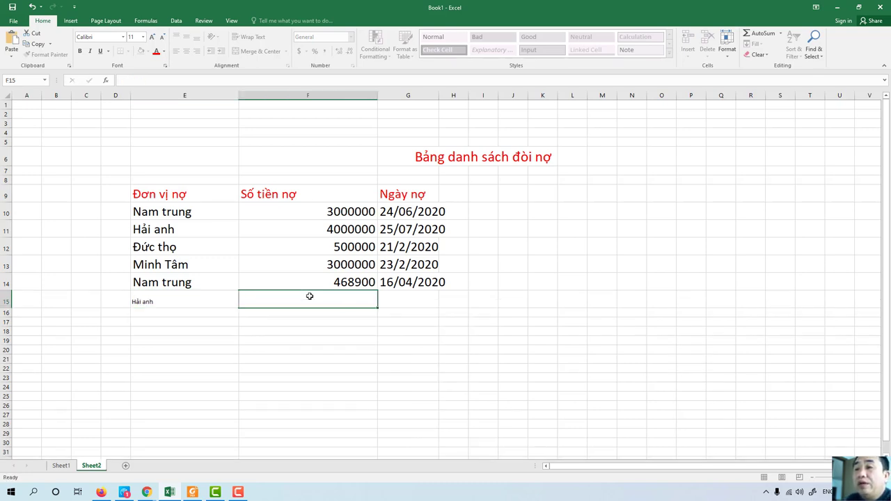
{"action": "type", "text": "50"}
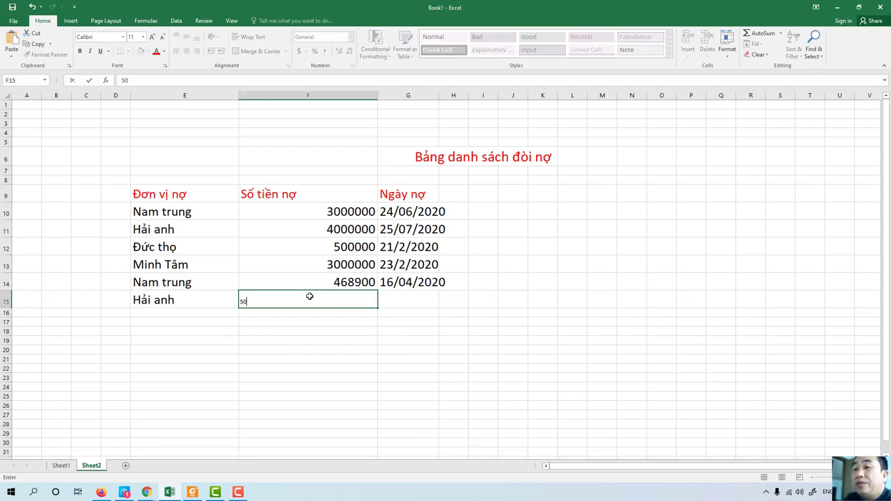
{"action": "type", "text": "0000"}
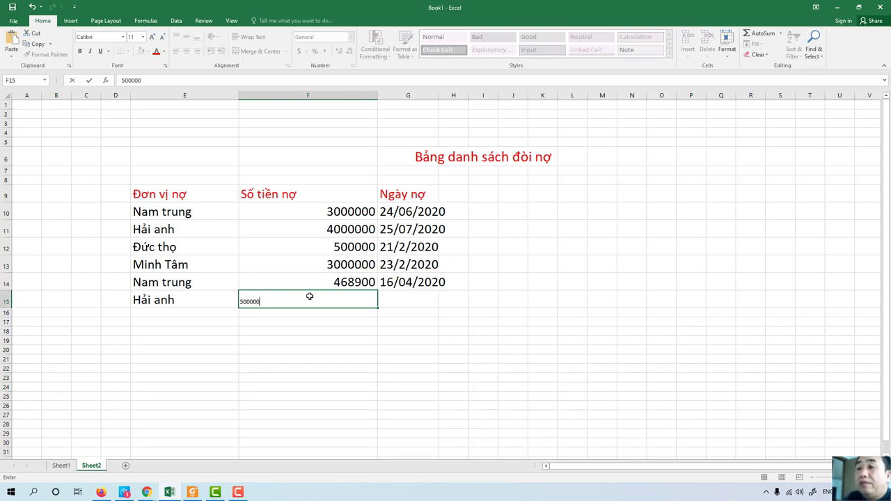
{"action": "left_click", "coordinate": [404, 300]}
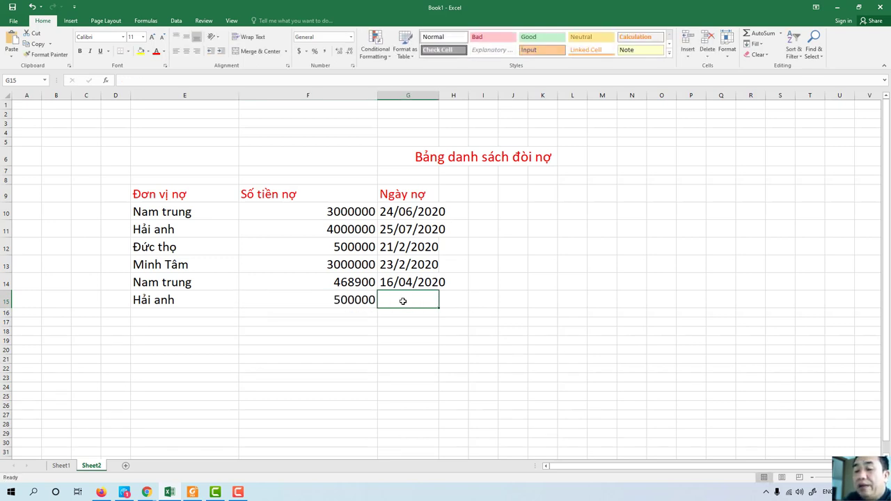
{"action": "type", "text": "18"}
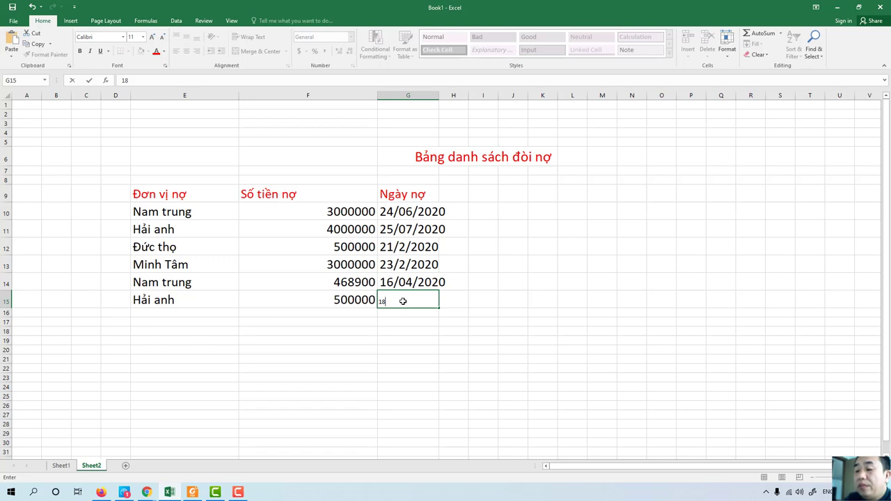
{"action": "type", "text": "/07"}
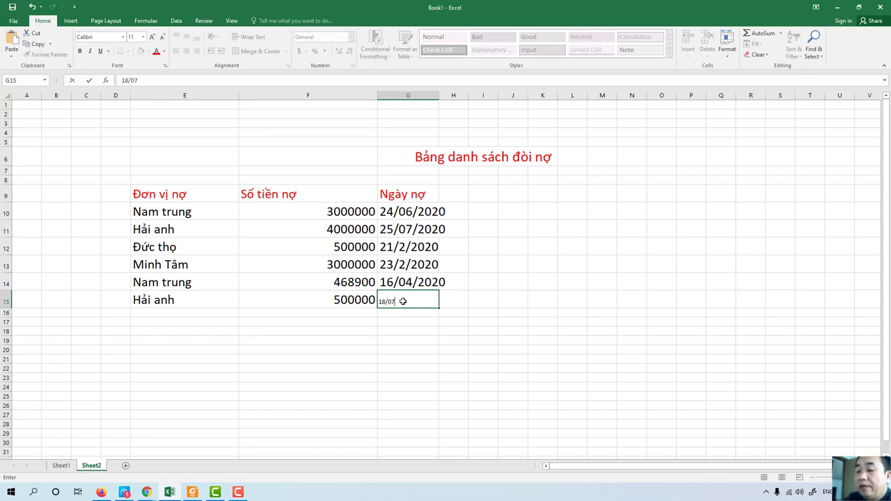
{"action": "type", "text": "/202"}
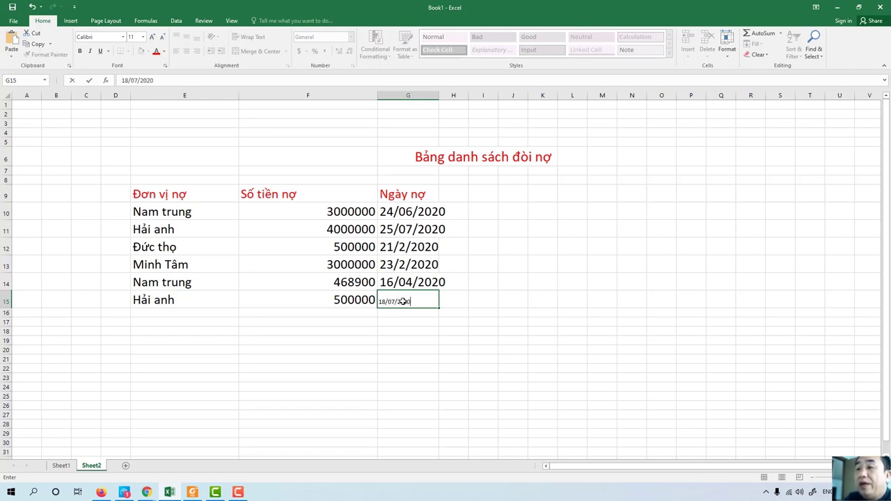
{"action": "type", "text": "0"}
{"action": "left_click", "coordinate": [392, 230]}
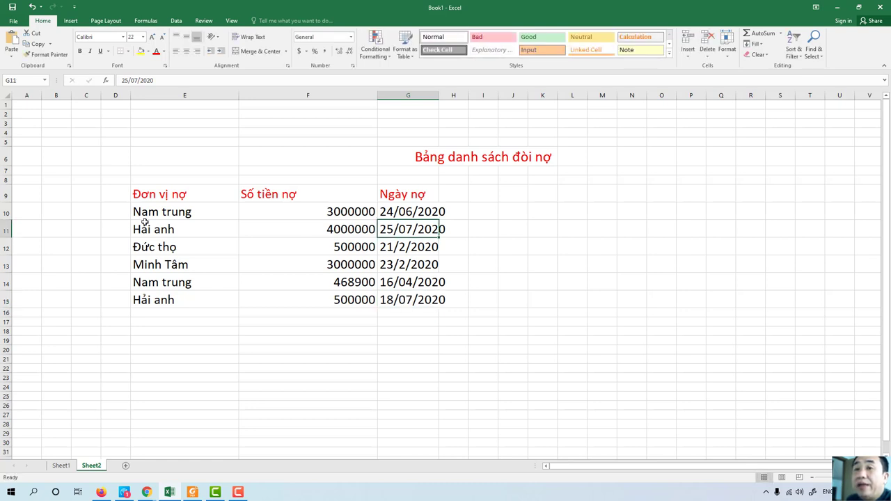
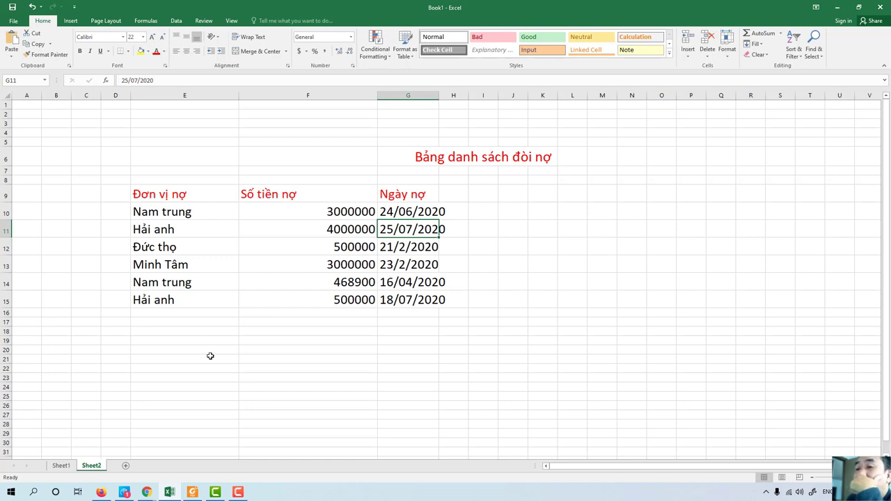
Enter the label 'Tính tổng nợ chưa đơn vị Đức thọ' in cell F18
{"action": "left_click", "coordinate": [249, 332]}
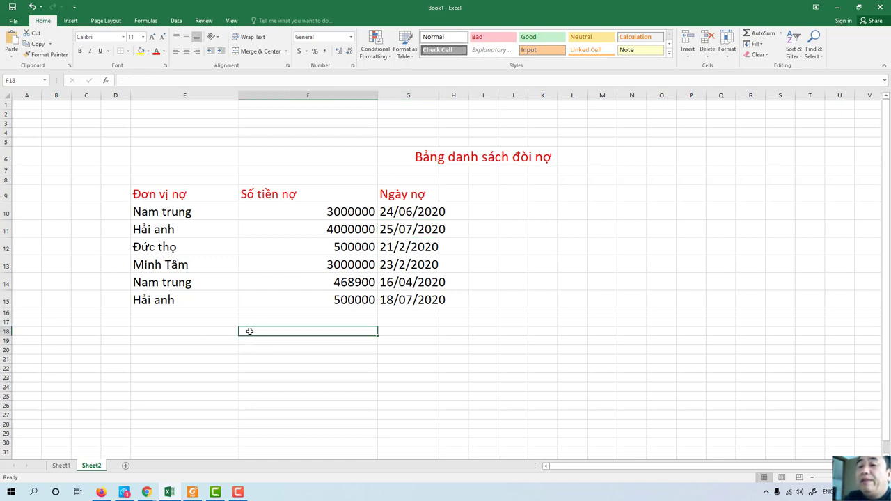
{"action": "type", "text": "Ti"}
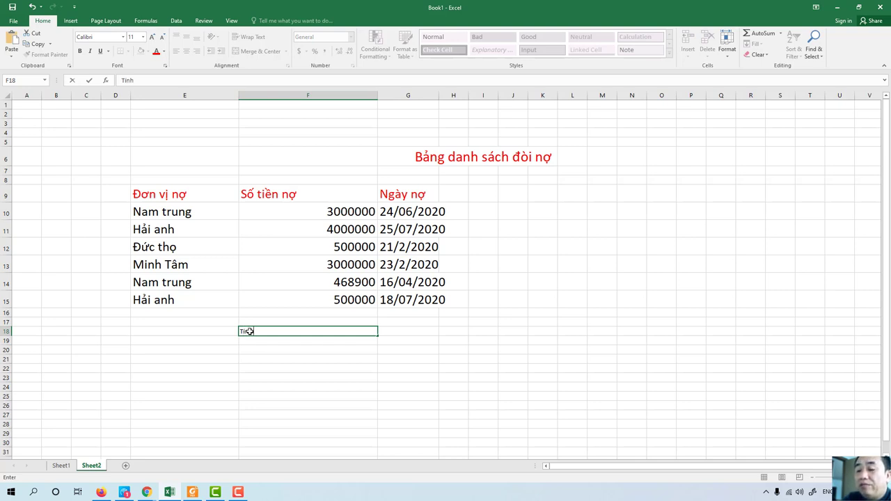
{"action": "type", "text": "nh tô"}
{"action": "type", "text": "ng"}
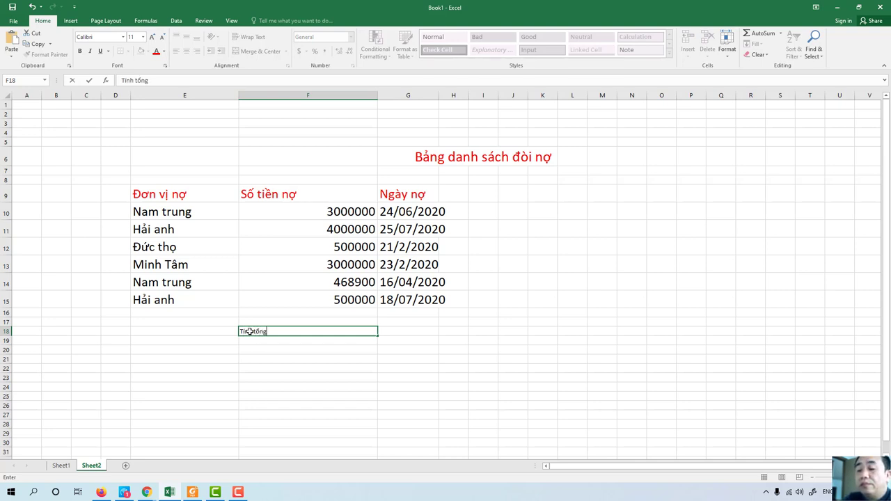
{"action": "type", "text": " nợ"}
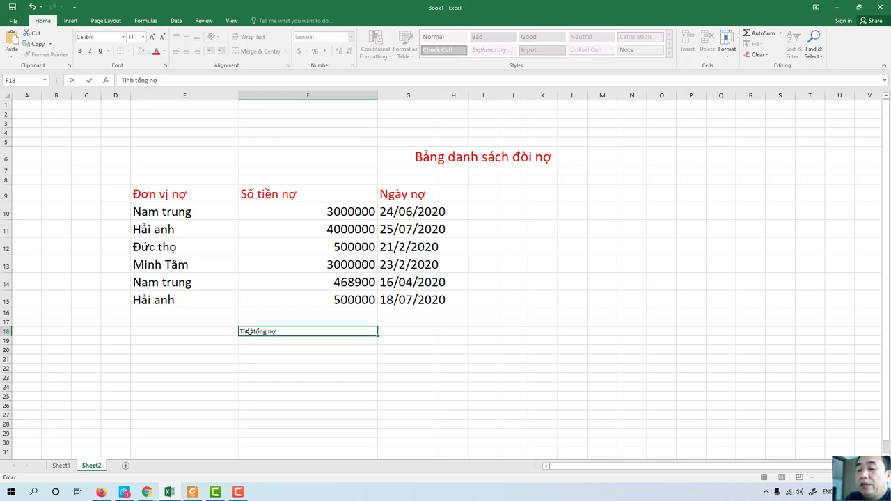
{"action": "type", "text": " chư"}
{"action": "type", "text": "a"}
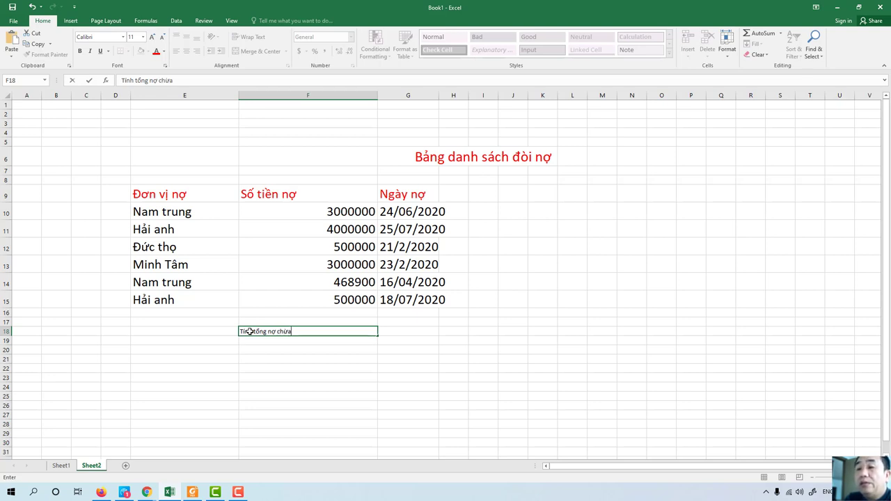
{"action": "type", "text": " đơn "}
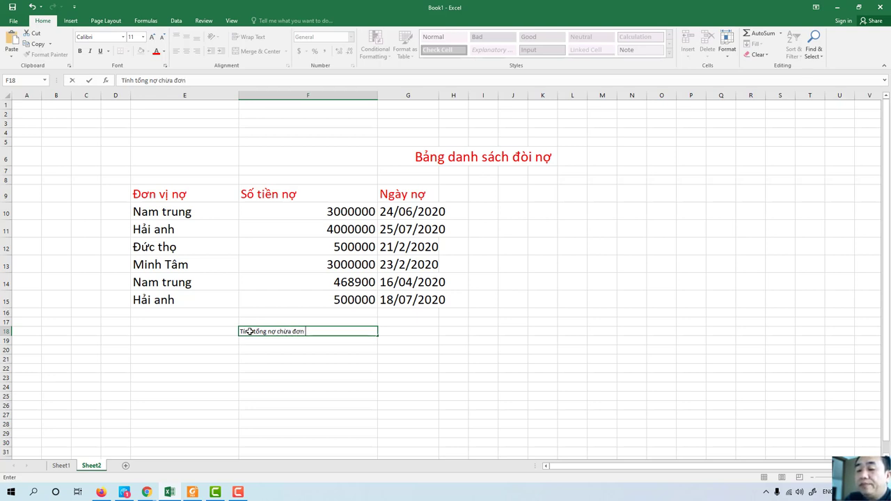
{"action": "type", "text": "vị đư"}
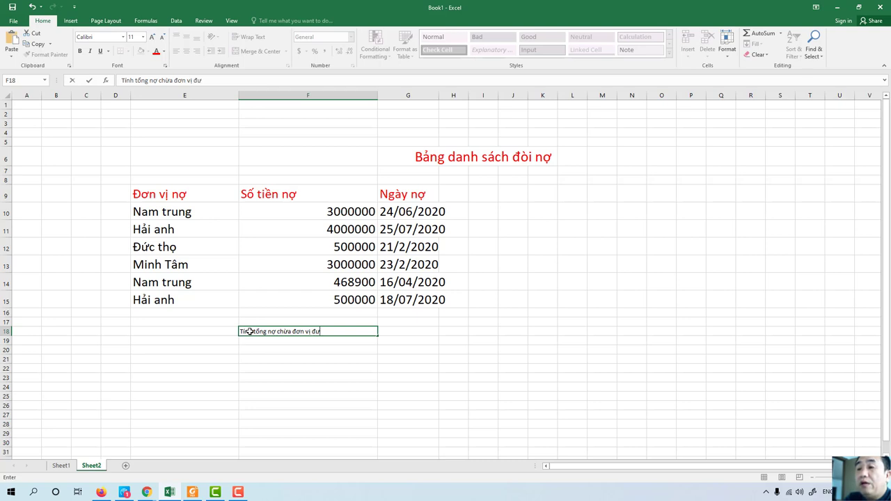
{"action": "key", "text": "BackSpace"}
{"action": "type", "text": "ức tho"}
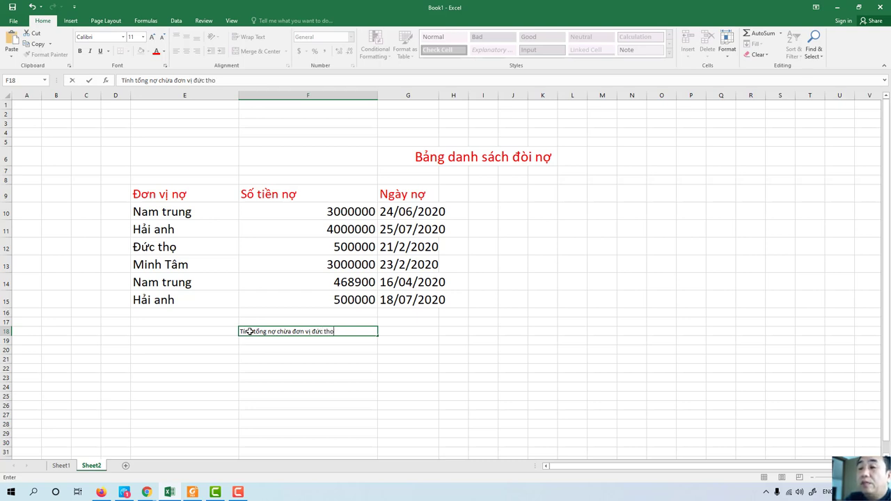
{"action": "type", "text": "ọ"}
{"action": "left_click", "coordinate": [399, 332]}
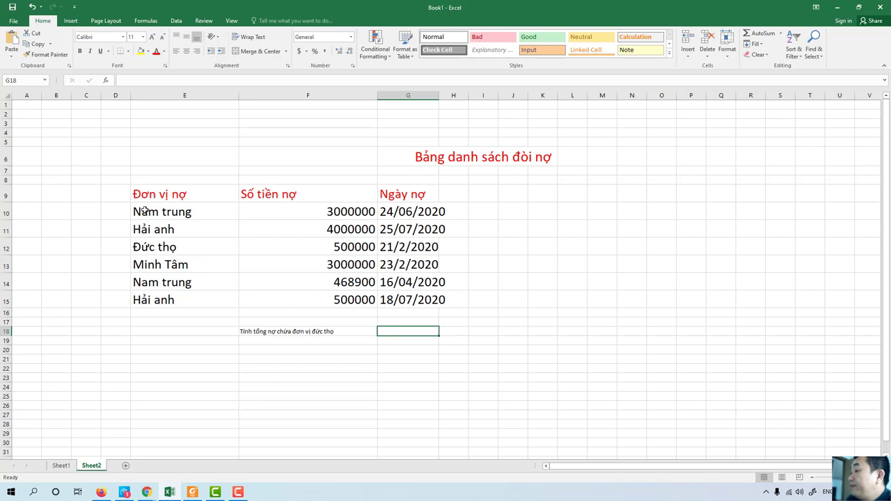
{"action": "mouse_move", "coordinate": [144, 210]}
{"action": "left_mouse_down"}
{"action": "mouse_move", "coordinate": [306, 268]}
{"action": "mouse_move", "coordinate": [314, 298]}
{"action": "left_mouse_up"}
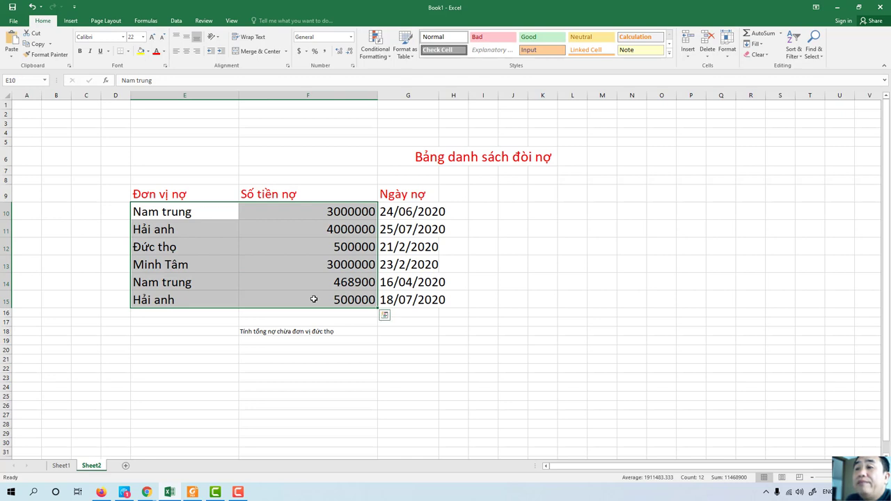
{"action": "left_click", "coordinate": [385, 316]}
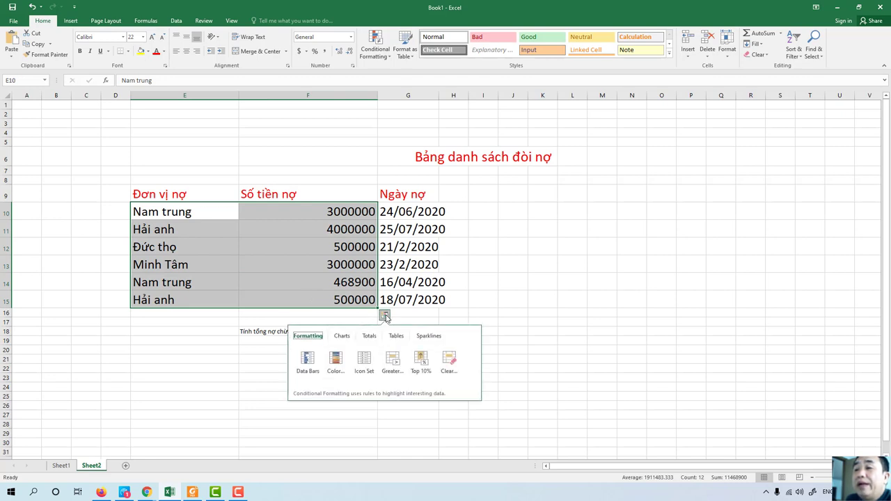
{"action": "left_click", "coordinate": [162, 218]}
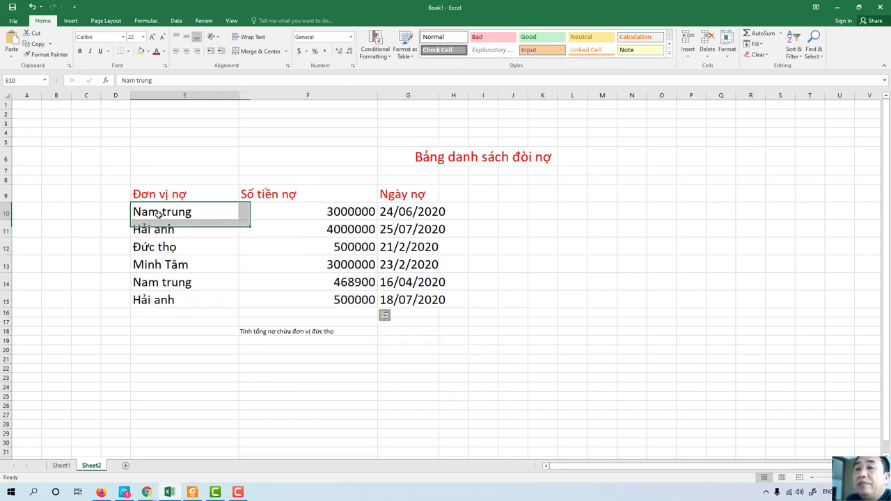
{"action": "left_click", "coordinate": [391, 332]}
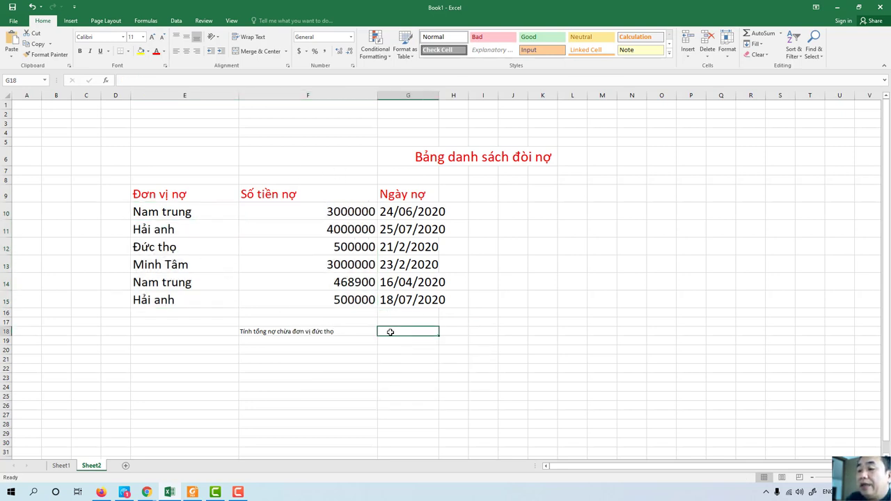
Begin a =sumifs( formula in G18, correcting the stray plus sign and parenthesis
{"action": "type", "text": "+"}
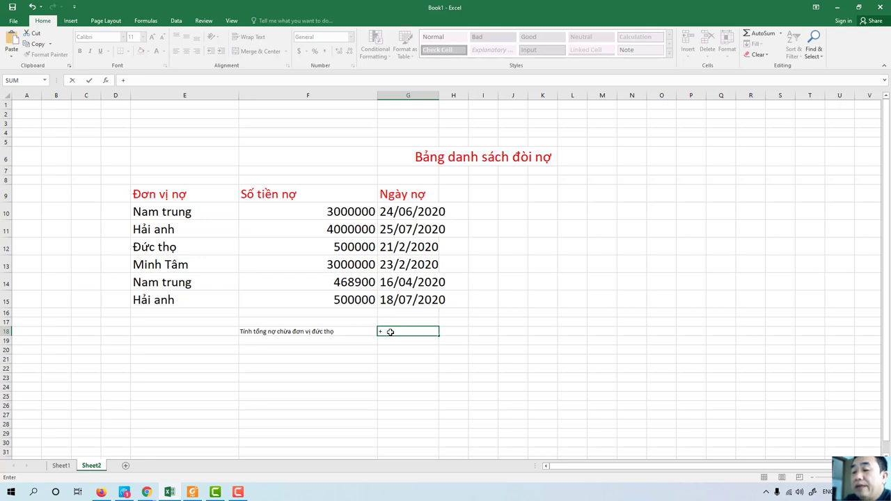
{"action": "key", "text": "BackSpace"}
{"action": "type", "text": "="}
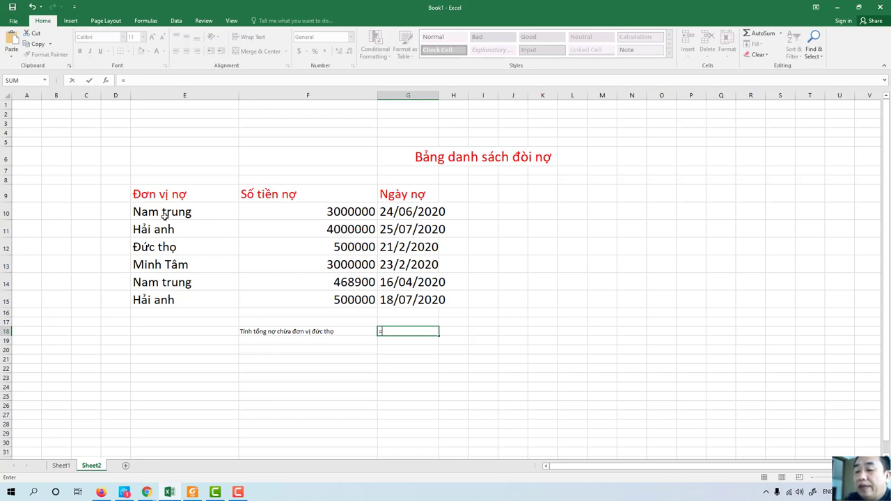
{"action": "type", "text": "sum"}
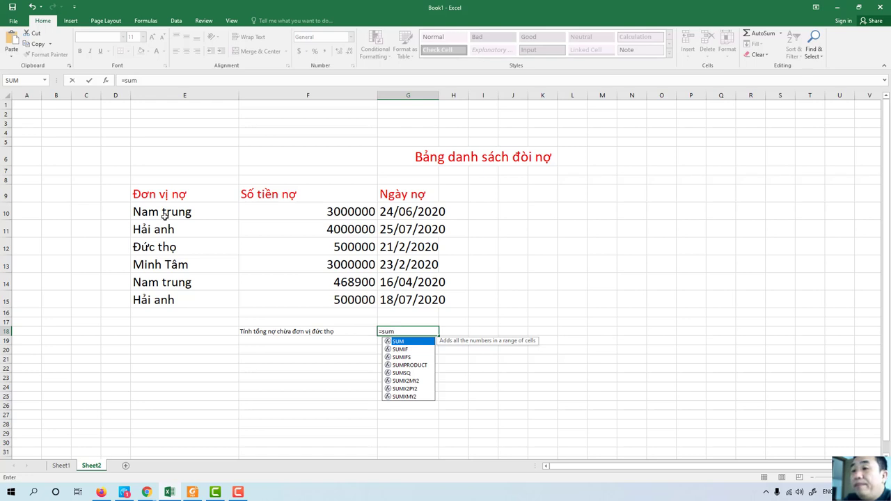
{"action": "type", "text": "("}
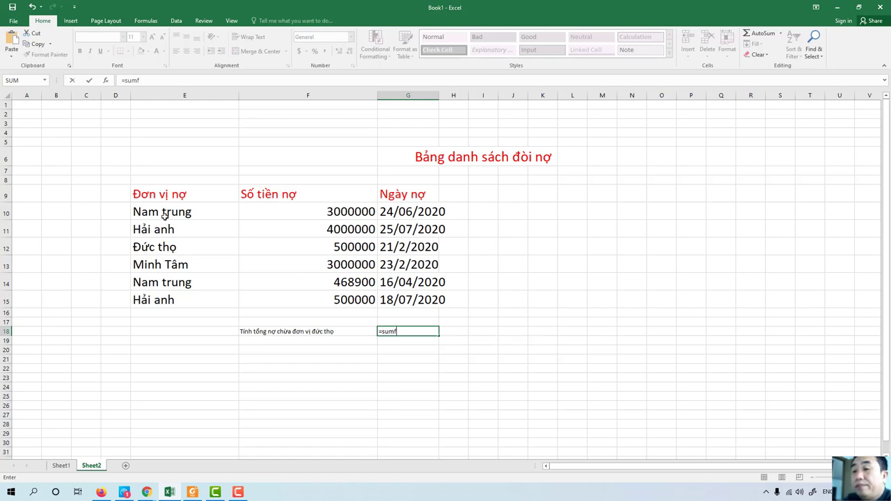
{"action": "key", "text": "BackSpace"}
{"action": "type", "text": "if"}
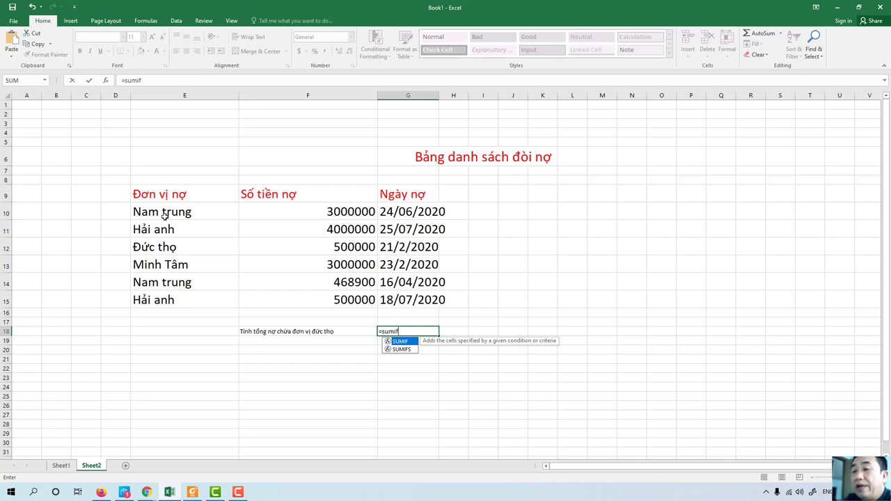
{"action": "type", "text": "s("}
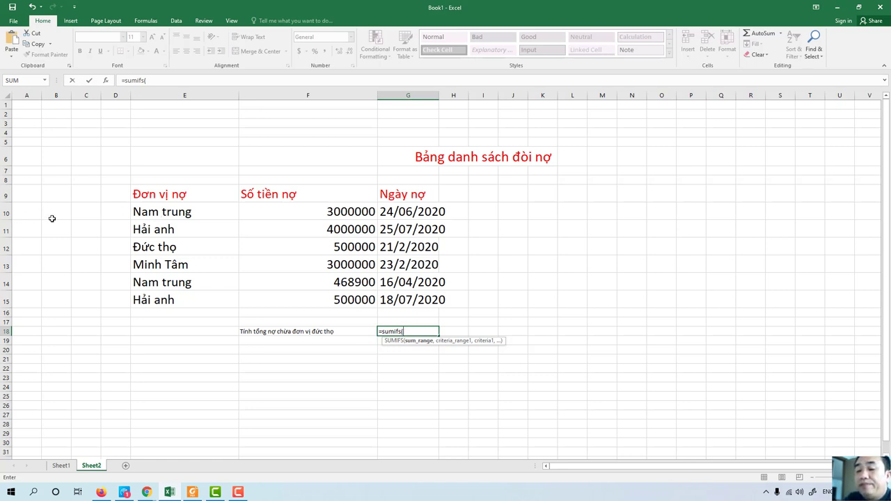
Enter E10:F15 as the range and "<>Đức thọ" as the criterion in G18's SUMIFS
{"action": "type", "text": "e10"}
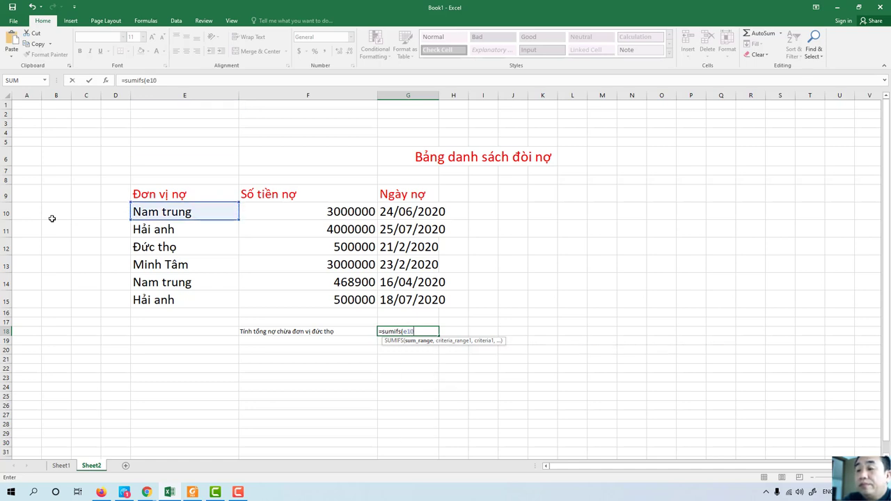
{"action": "type", "text": ":"}
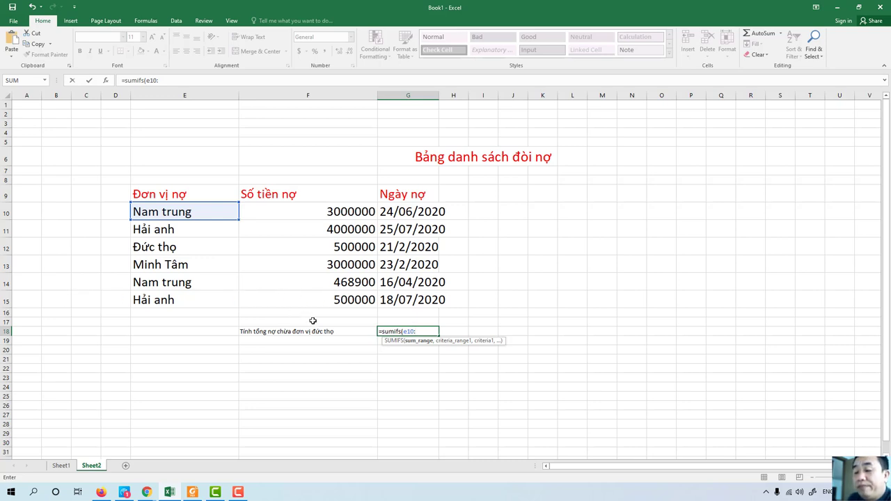
{"action": "type", "text": "f15"}
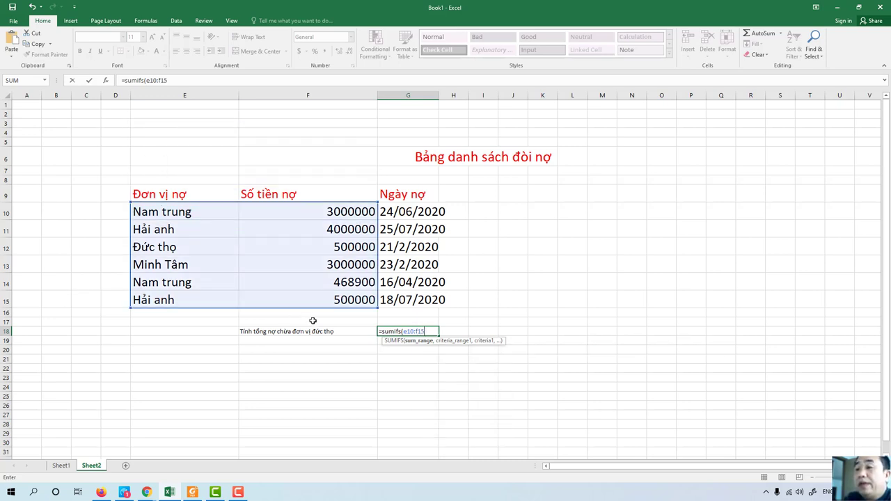
{"action": "type", "text": ","}
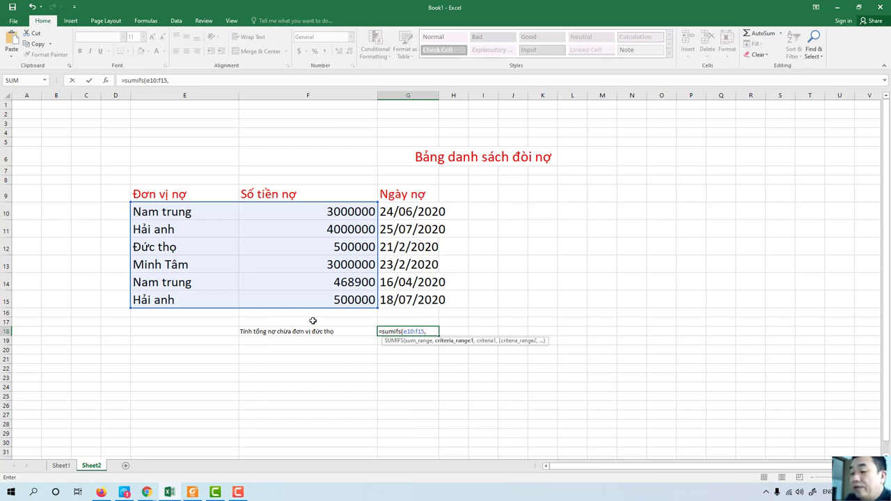
{"action": "type", "text": "\""}
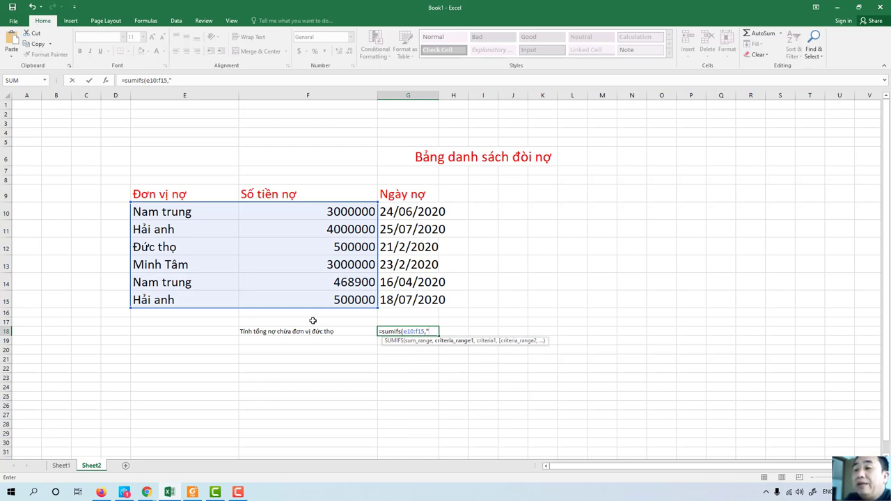
{"action": "type", "text": "<>"}
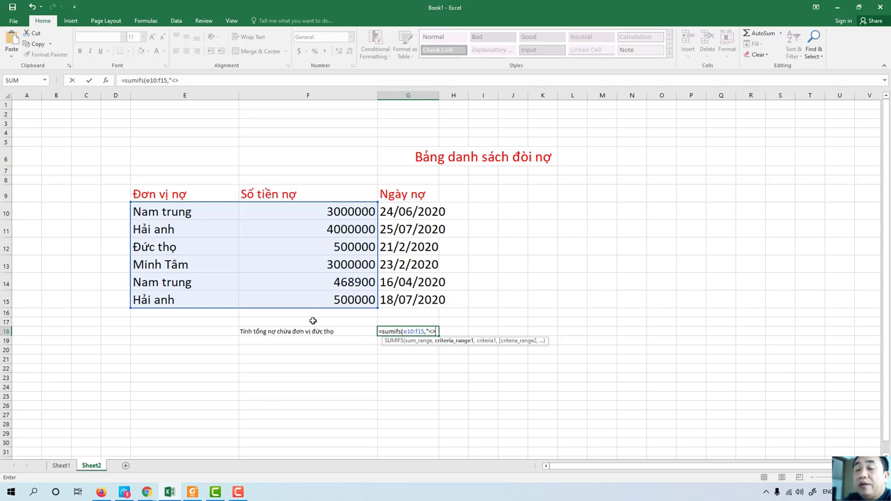
{"action": "type", "text": "D"}
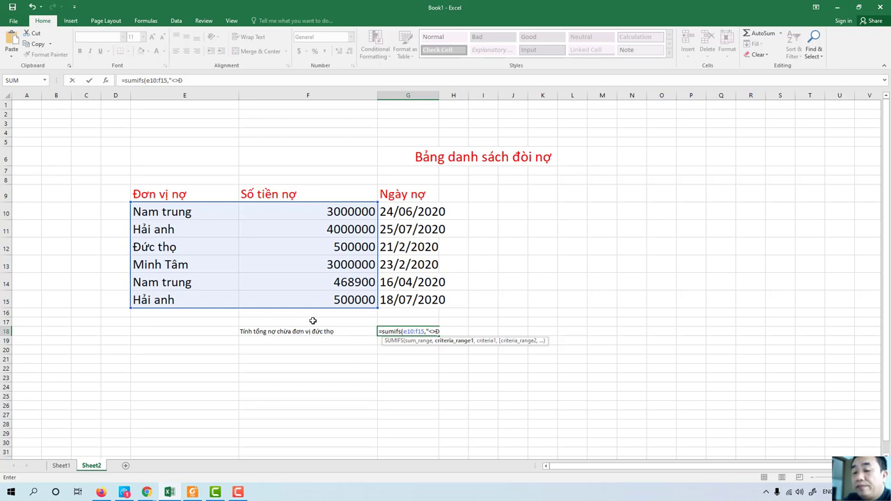
{"action": "type", "text": "ức t"}
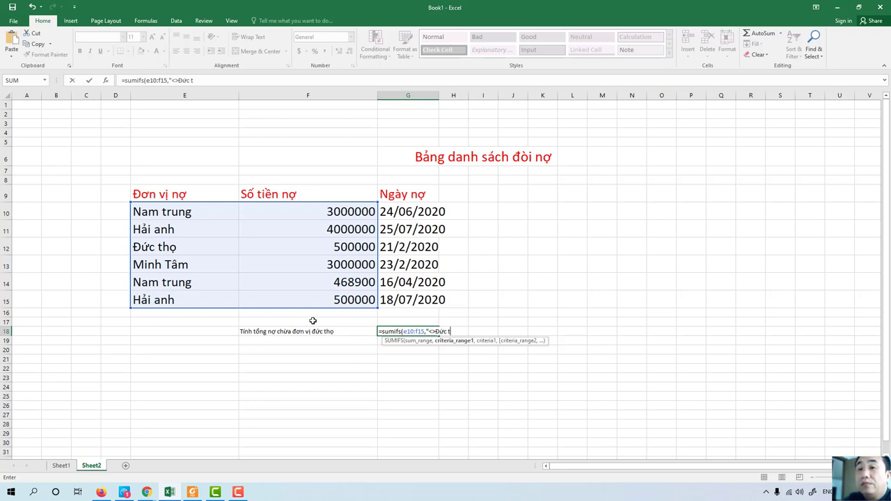
{"action": "type", "text": "ho"}
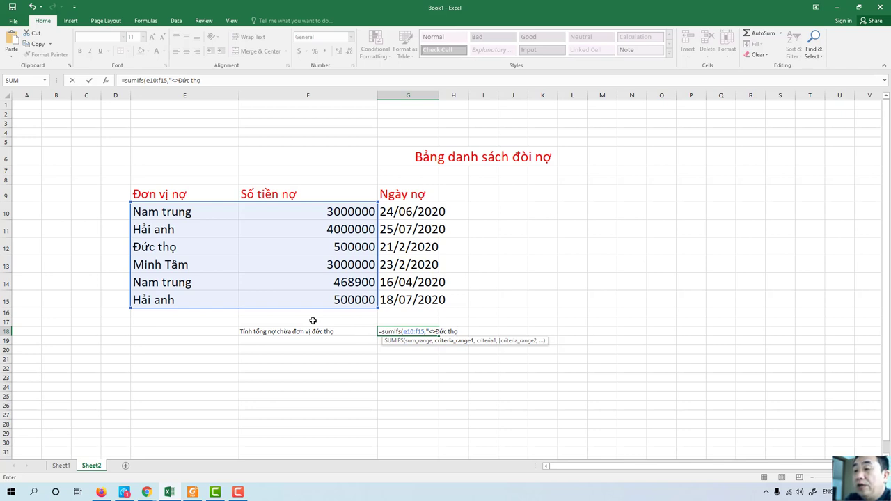
{"action": "type", "text": "\""}
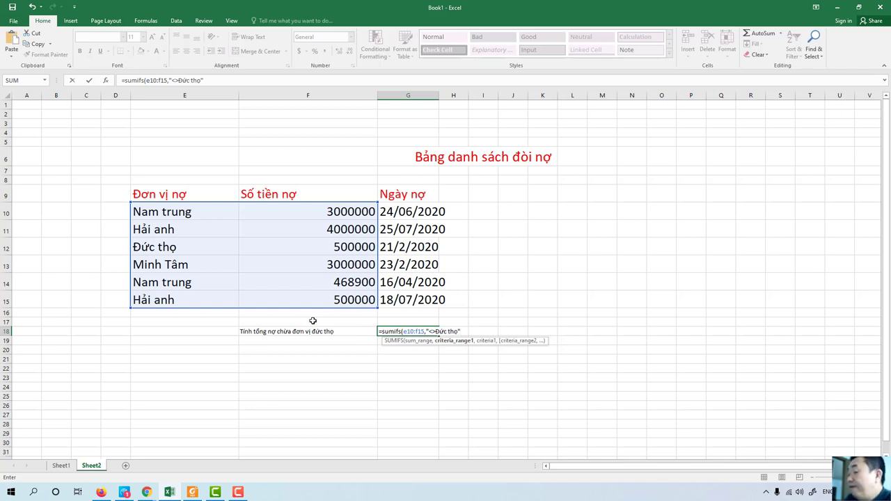
{"action": "type", "text": ","}
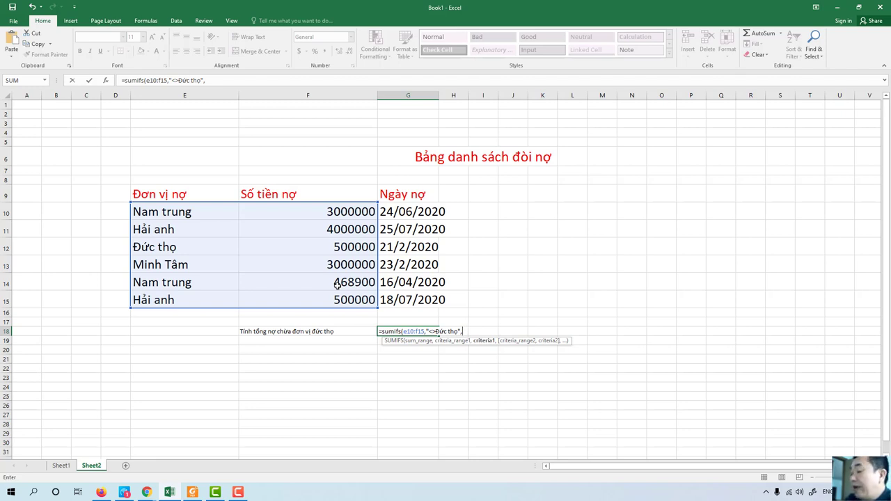
Add the ">500000" criterion and a ">24/02/2020" date criterion to the G18 formula
{"action": "type", "text": "\""}
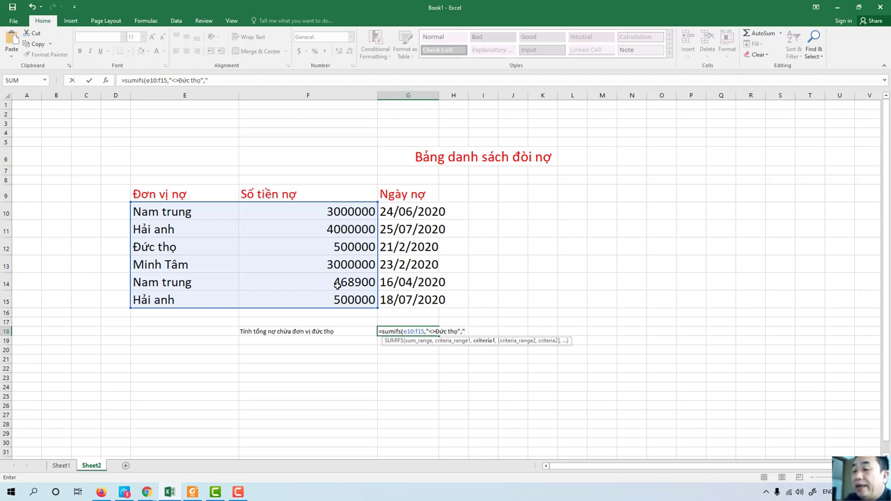
{"action": "type", "text": ">5"}
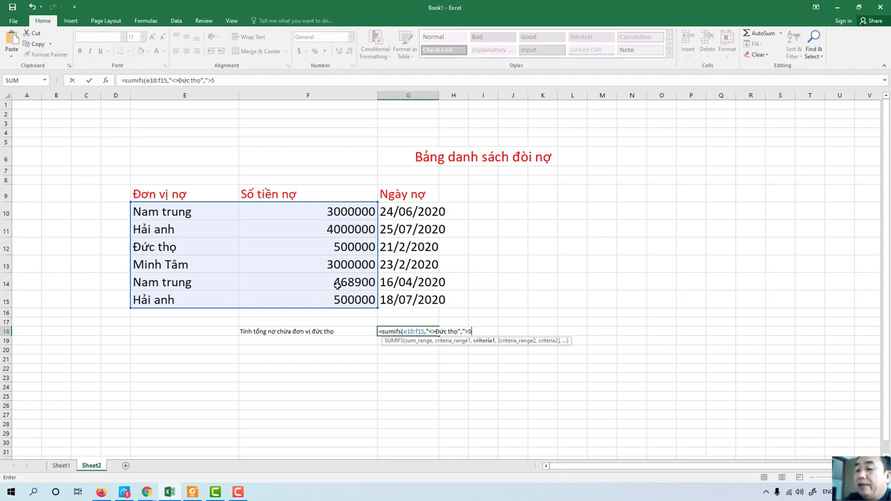
{"action": "type", "text": "0000"}
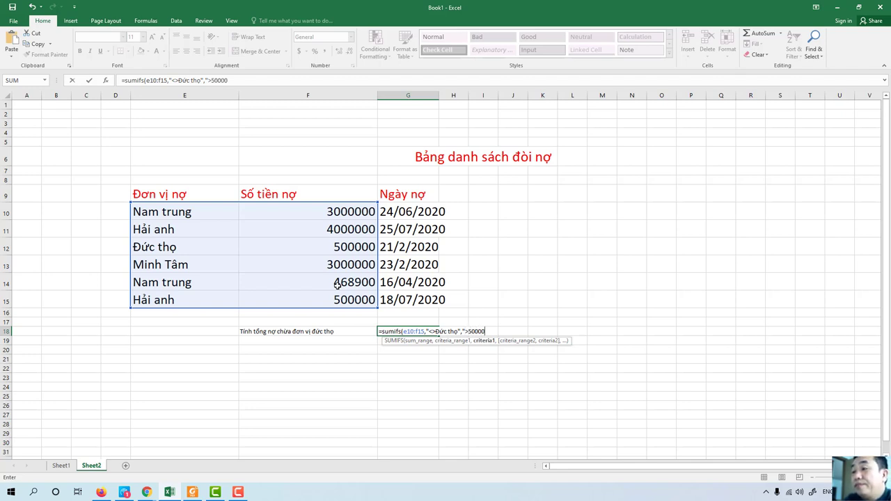
{"action": "type", "text": "0\""}
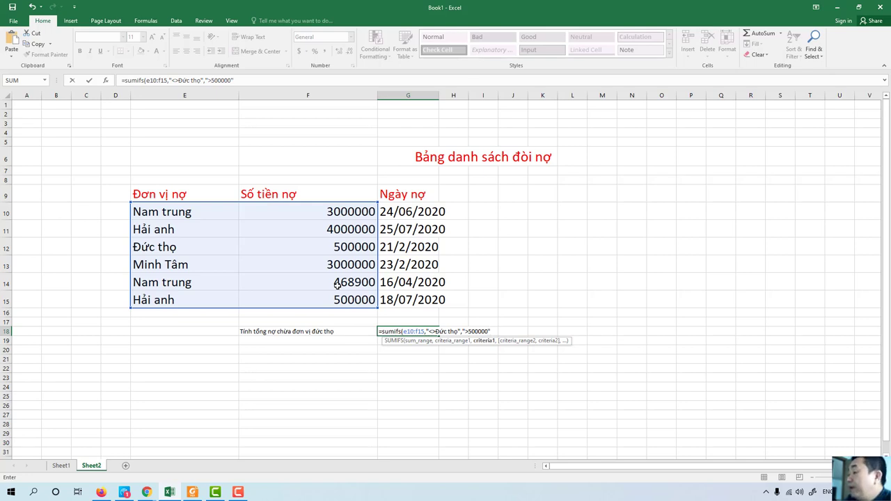
{"action": "type", "text": ","}
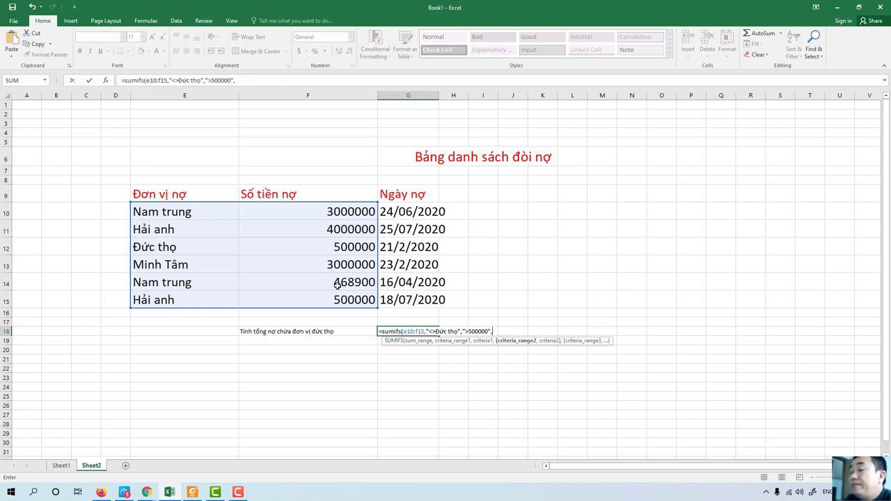
{"action": "type", "text": "\">24"}
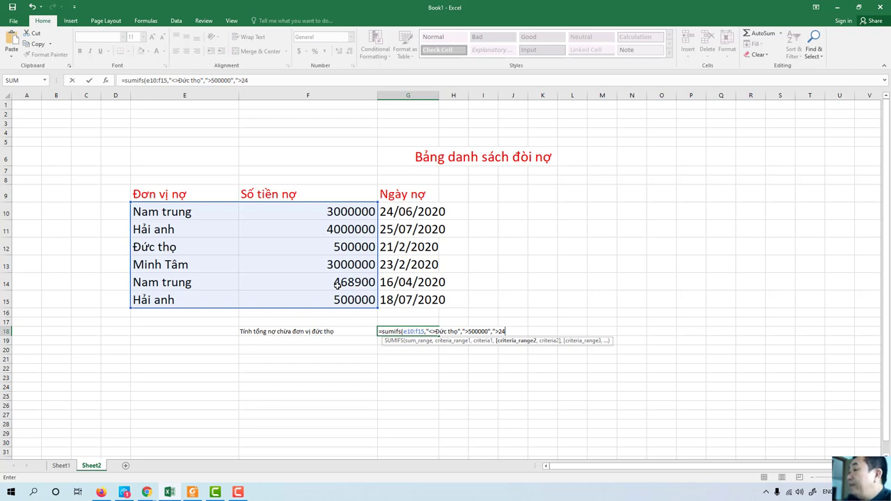
{"action": "type", "text": "/"}
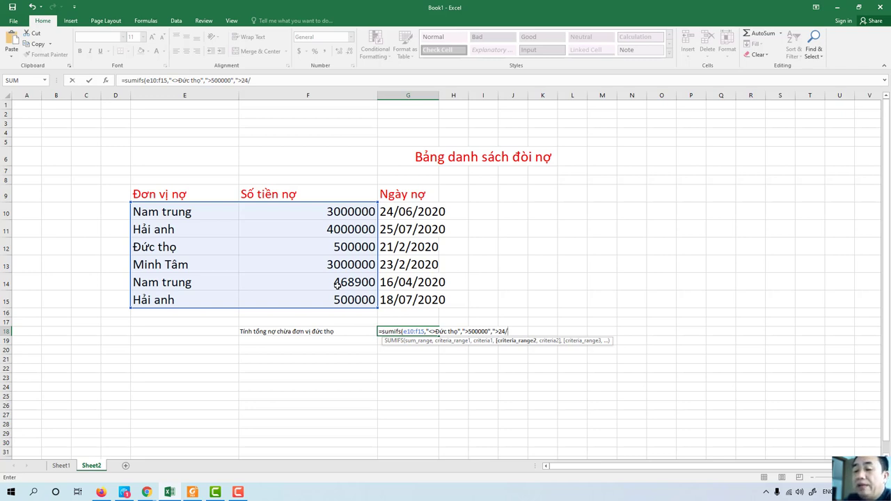
{"action": "type", "text": "02"}
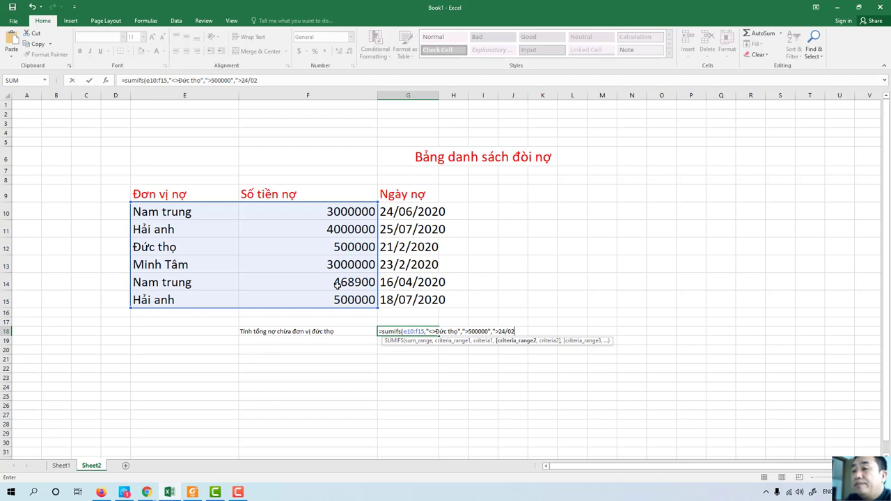
{"action": "type", "text": "/20"}
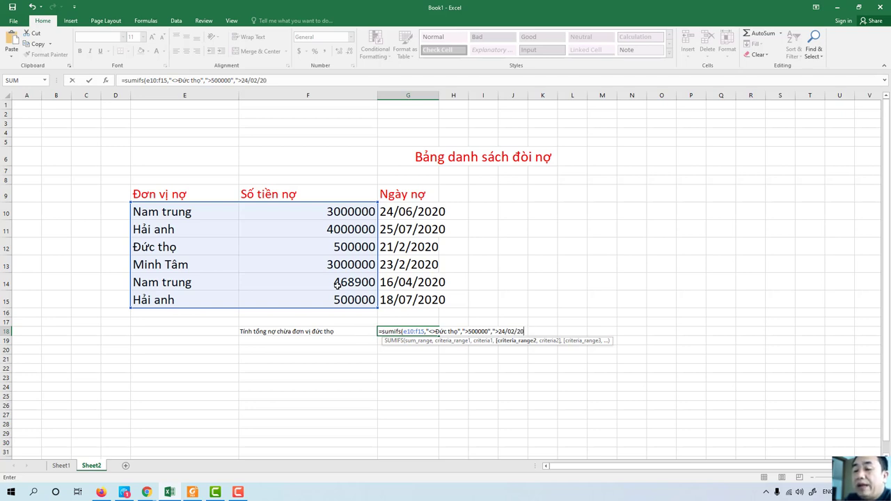
{"action": "type", "text": "20"}
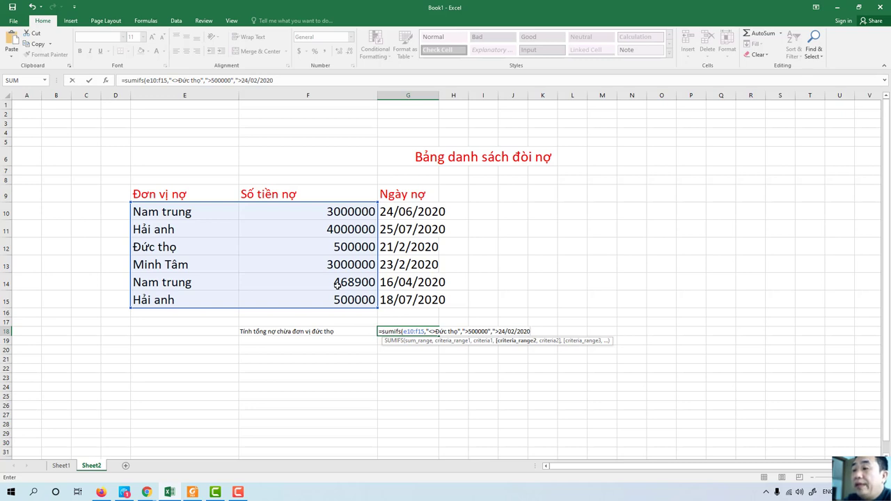
{"action": "type", "text": "\""}
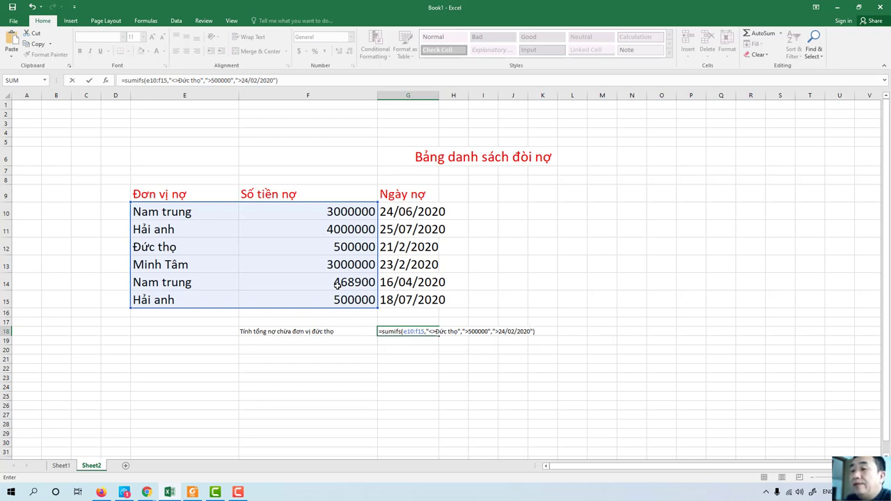
Change the date criterion to ">=24/02/2020" and retry entering the G18 formula
{"action": "key", "text": "Return"}
{"action": "key", "text": "Return"}
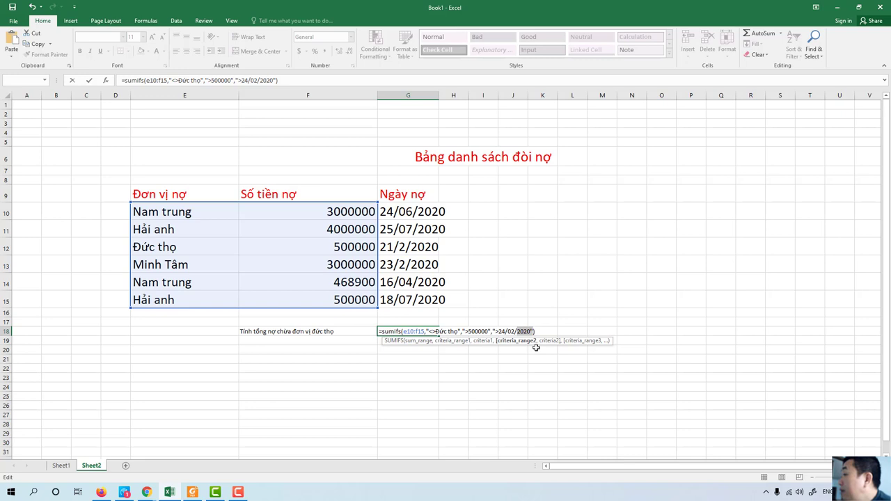
{"action": "left_click", "coordinate": [498, 331]}
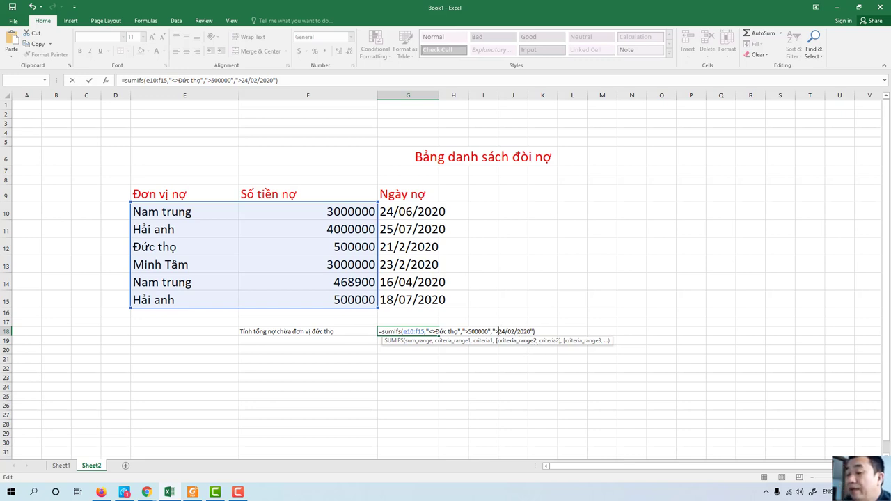
{"action": "type", "text": "="}
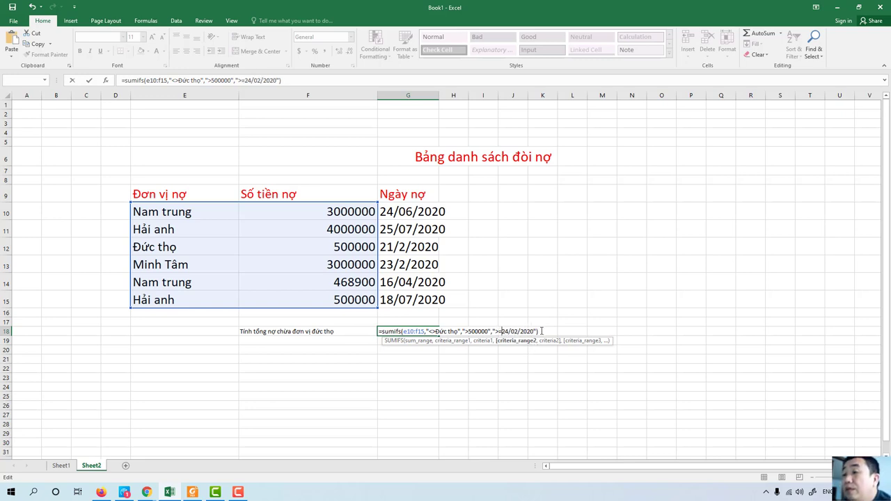
{"action": "left_click", "coordinate": [548, 332]}
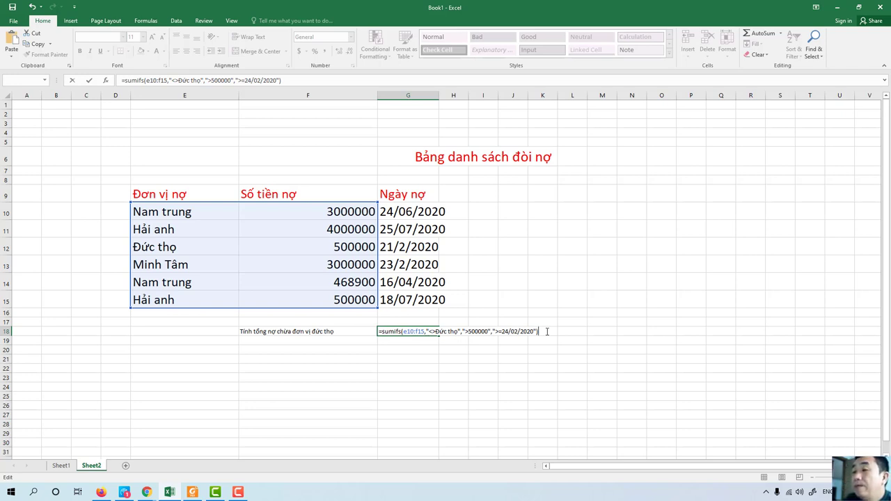
{"action": "key", "text": "Return"}
{"action": "key", "text": "Return"}
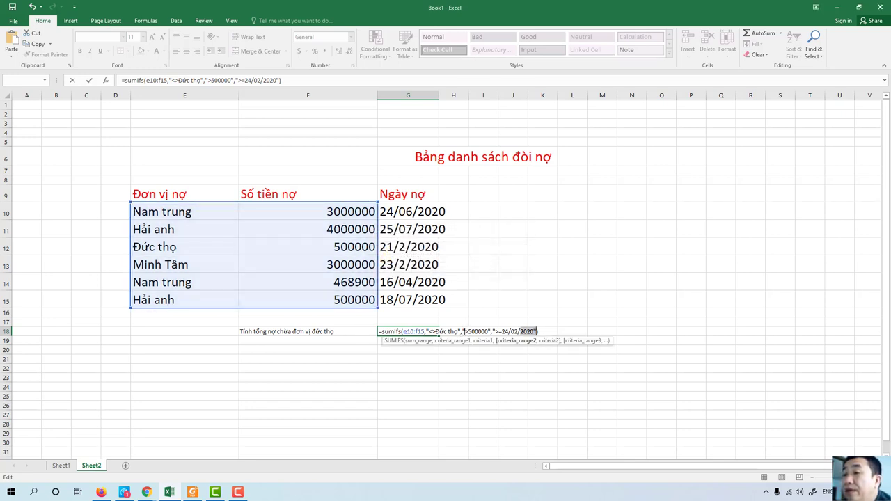
Test the formula without quotes around >500000, then restore the quotes
{"action": "left_click", "coordinate": [466, 331]}
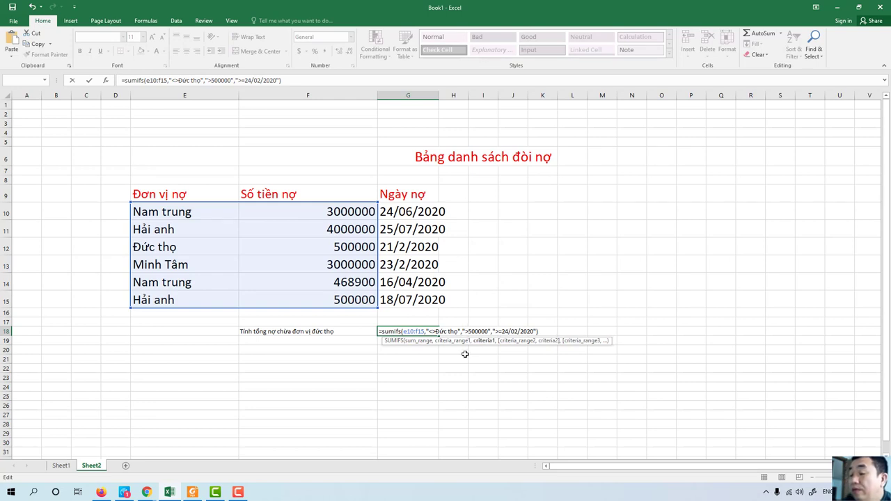
{"action": "key", "text": "BackSpace"}
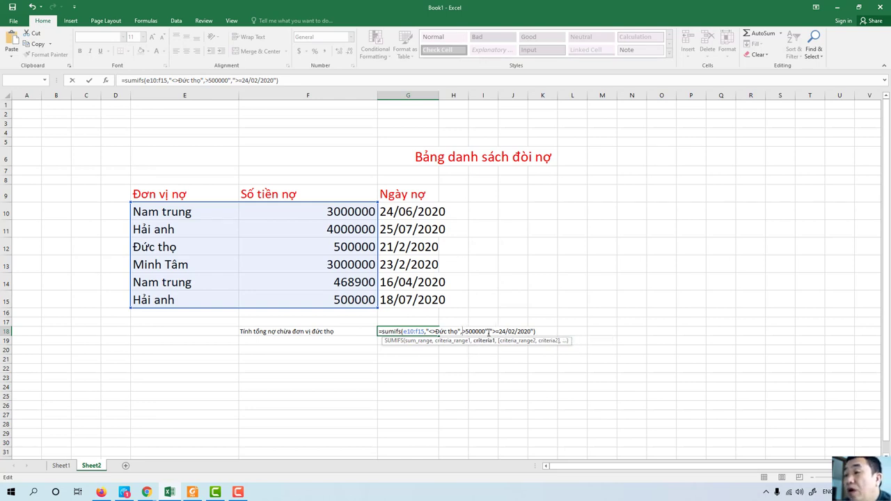
{"action": "key", "text": "BackSpace"}
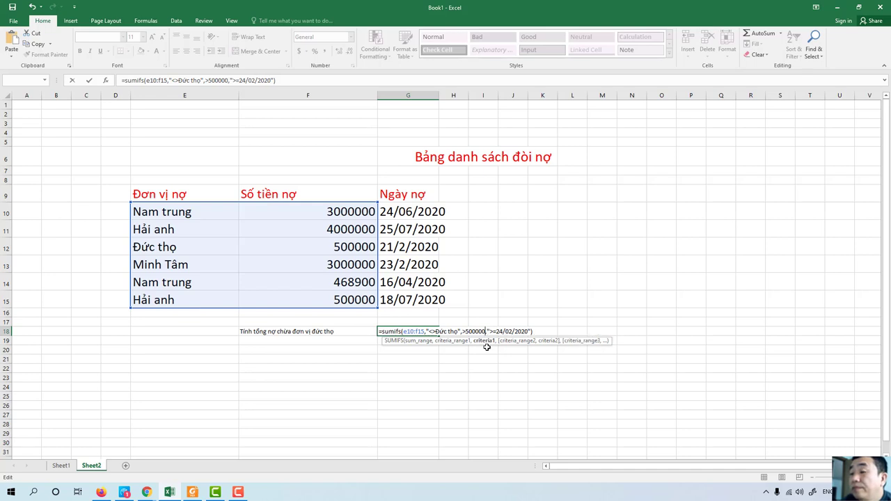
{"action": "left_click", "coordinate": [542, 331]}
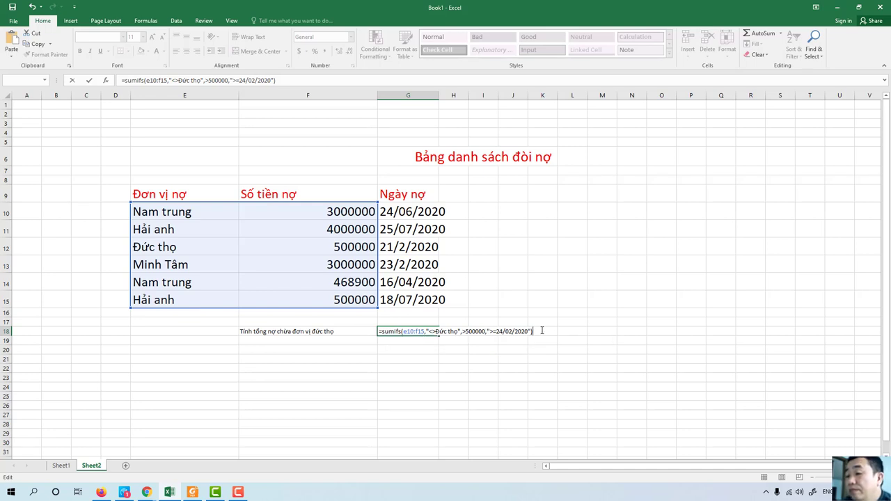
{"action": "key", "text": "Return"}
{"action": "key", "text": "Return"}
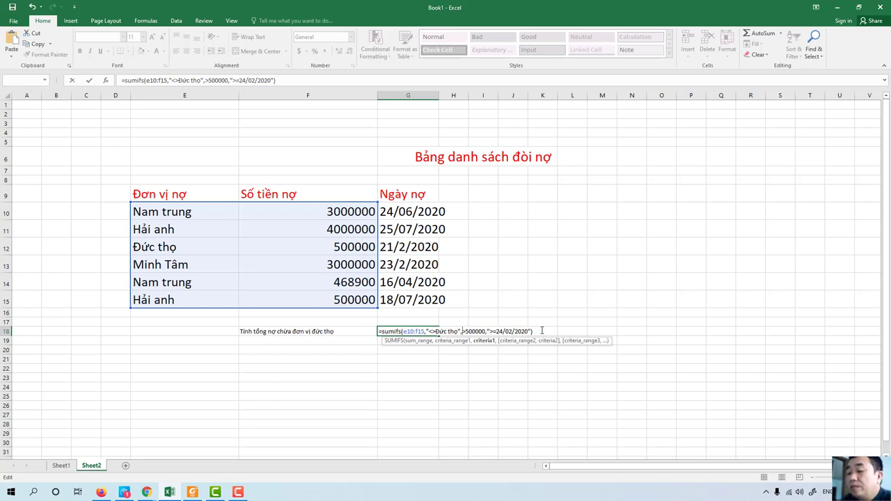
{"action": "type", "text": "\""}
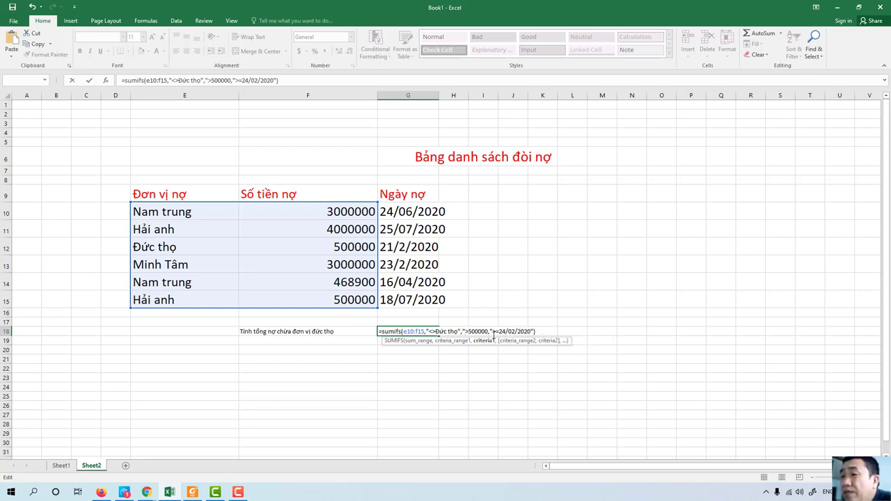
{"action": "left_click", "coordinate": [490, 331]}
{"action": "type", "text": "\","}
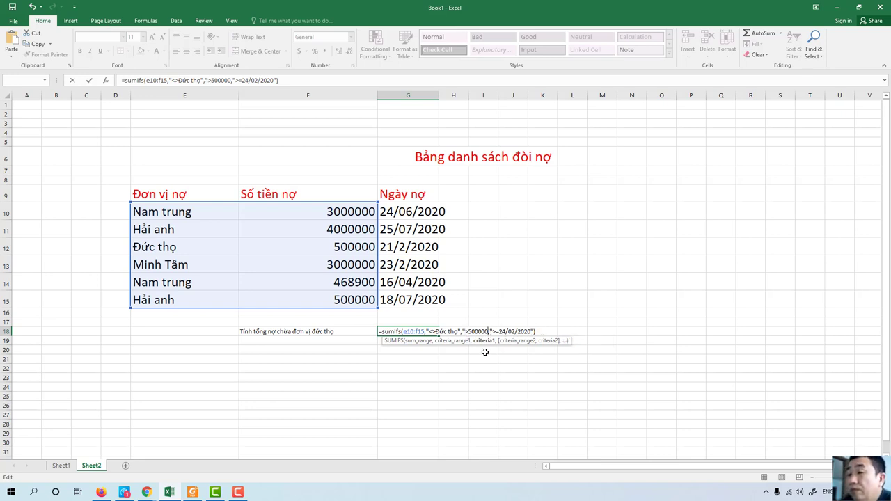
{"action": "type", "text": "\""}
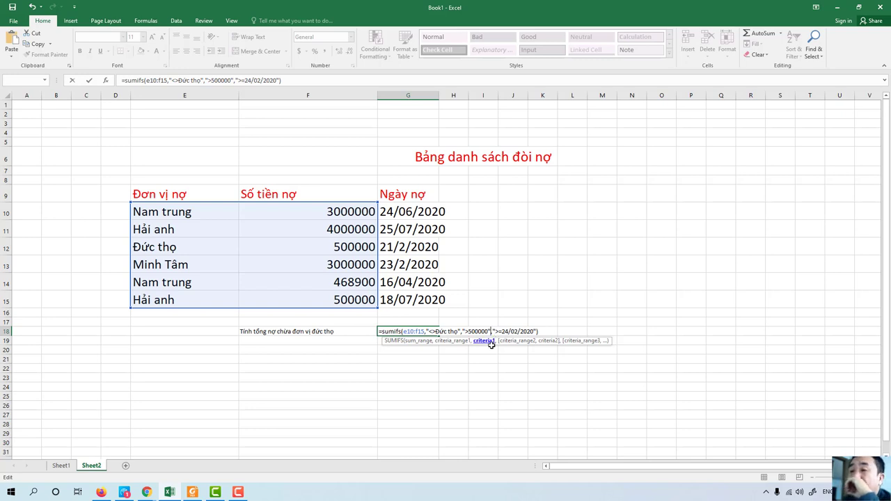
Insert F10:F15 and G10:G15 as criteria ranges in the G18 SUMIFS and try entering it
{"action": "left_click", "coordinate": [462, 332]}
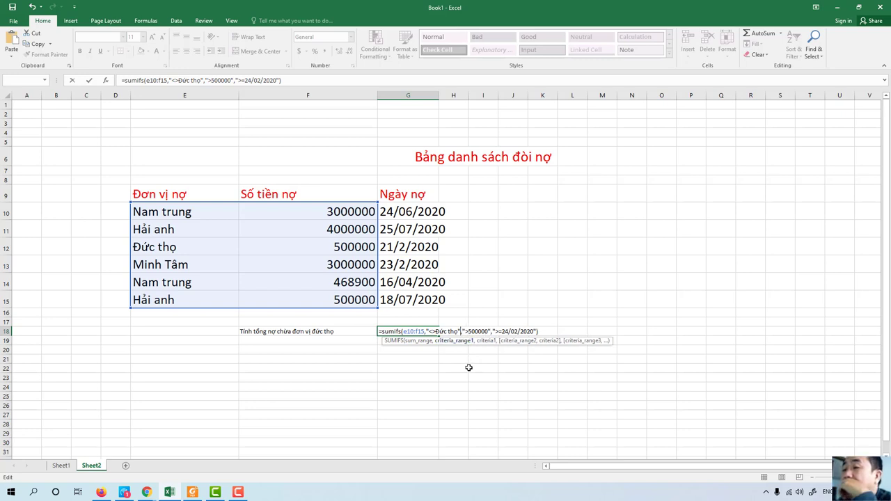
{"action": "key", "text": "Right"}
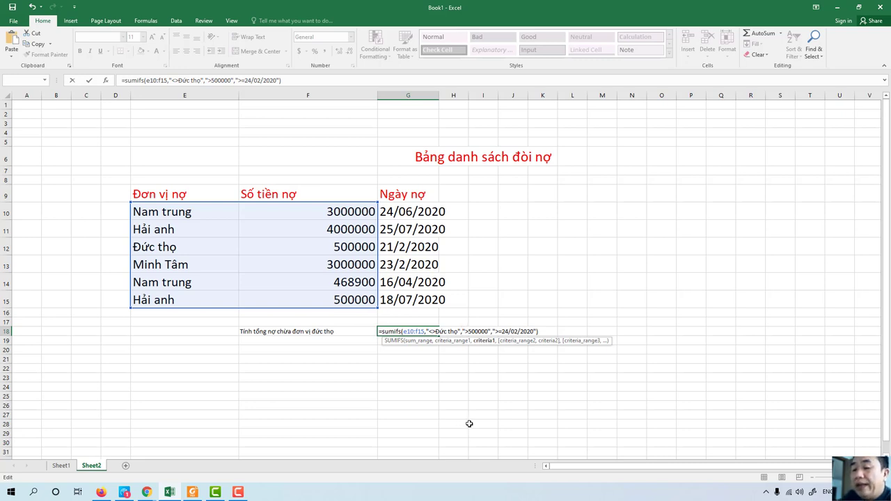
{"action": "type", "text": ",f10"}
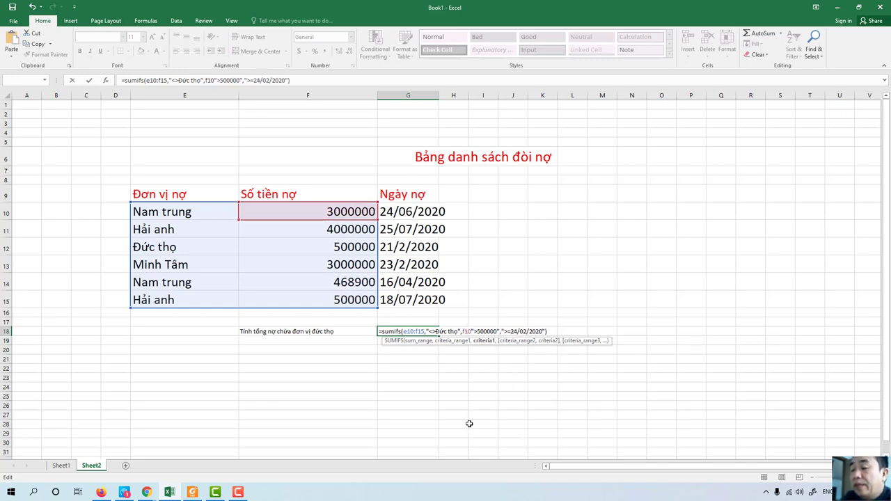
{"action": "type", "text": ":f"}
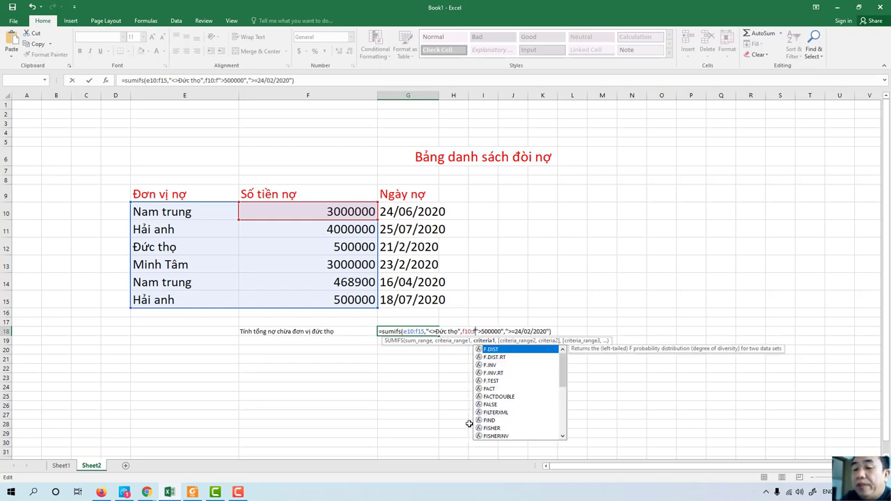
{"action": "type", "text": "15"}
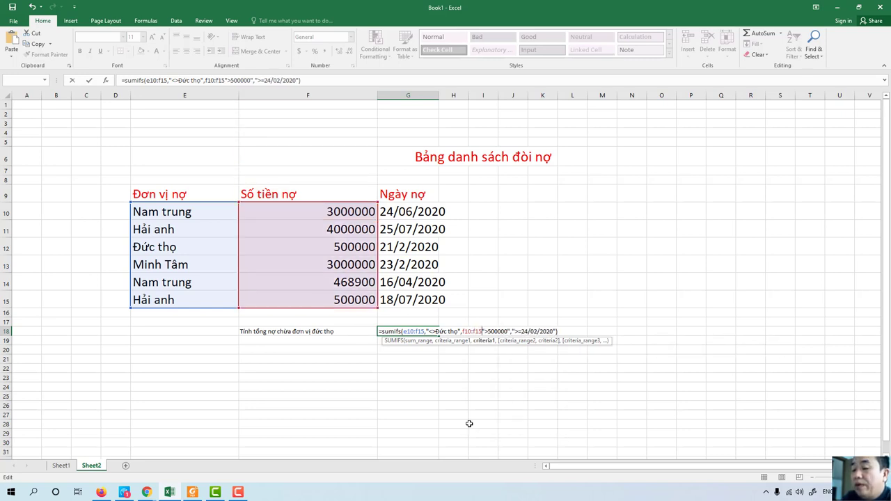
{"action": "type", "text": ","}
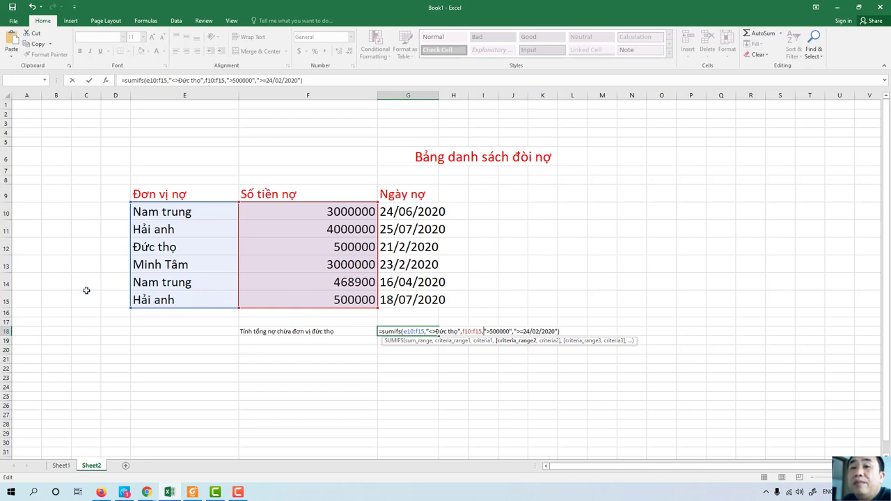
{"action": "left_click", "coordinate": [514, 332]}
{"action": "type", "text": "g10"}
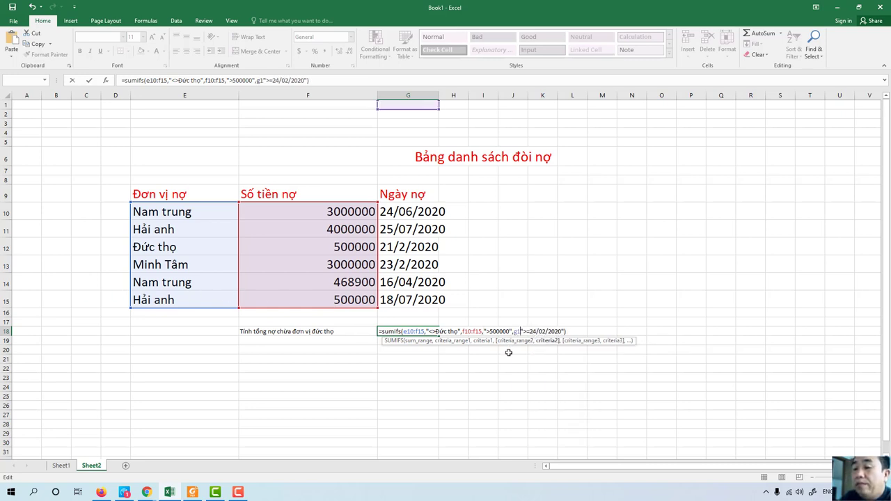
{"action": "type", "text": ":"}
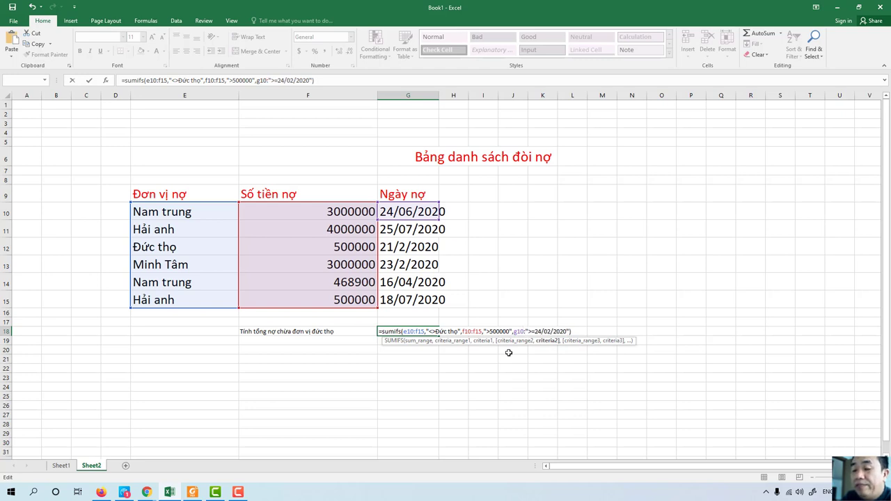
{"action": "type", "text": "g15"}
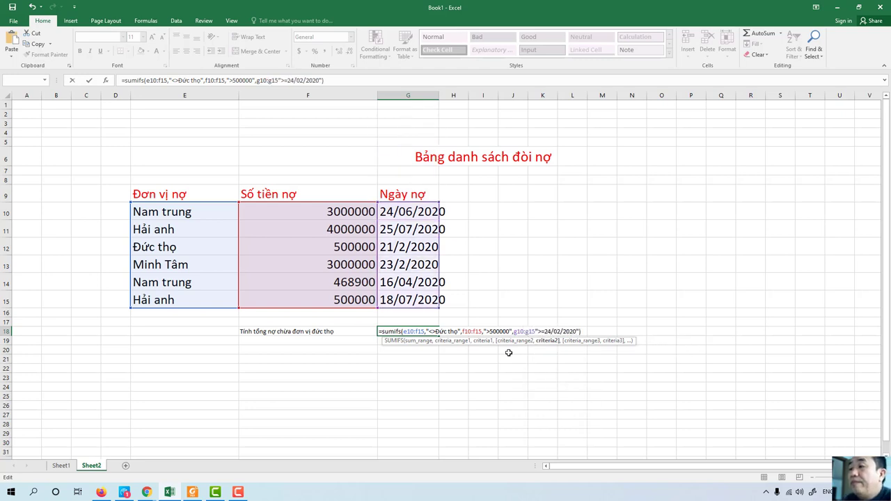
{"action": "left_click", "coordinate": [582, 332]}
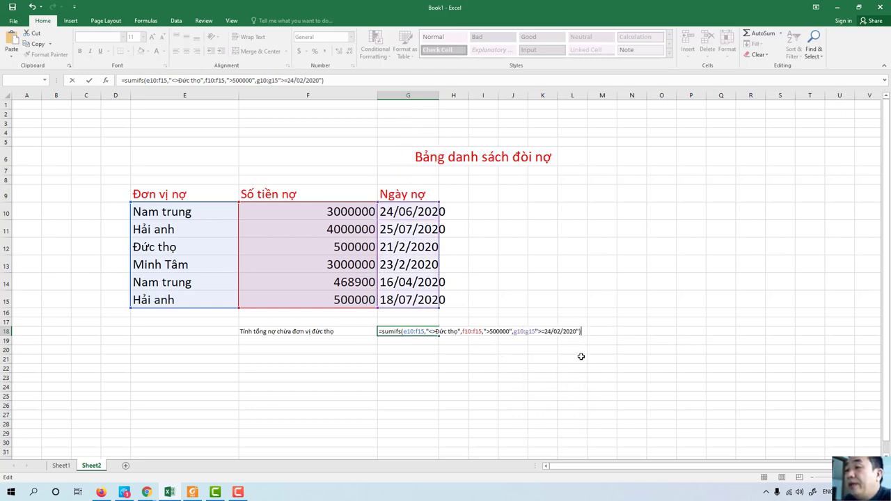
{"action": "key", "text": "Return"}
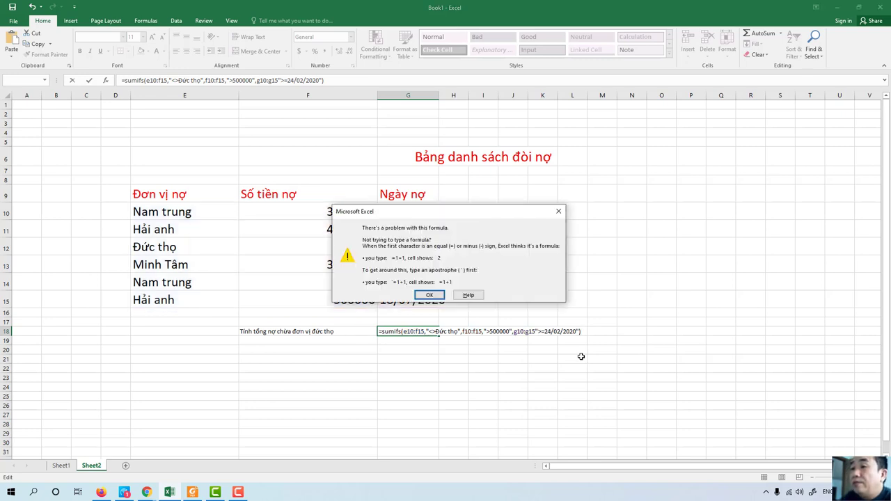
Add a comma after G10:G15, retry the formula, and dismiss the too-few-arguments warning
{"action": "key", "text": "Return"}
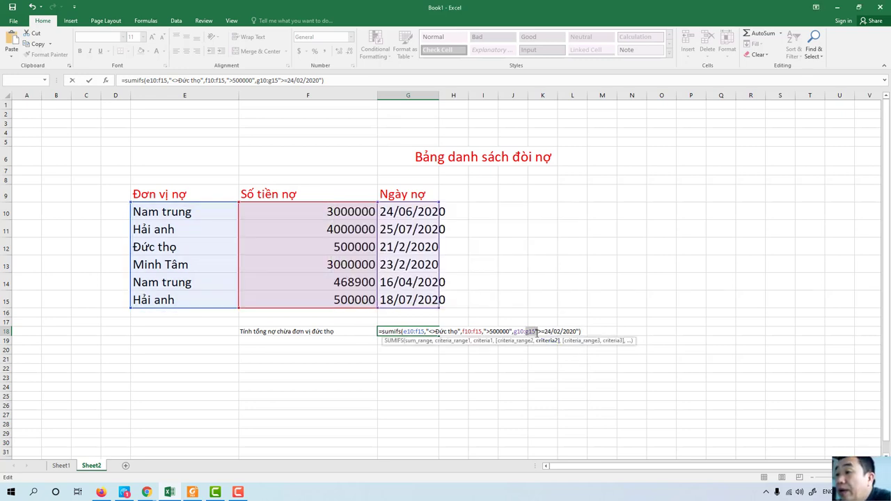
{"action": "left_click", "coordinate": [535, 332]}
{"action": "type", "text": ","}
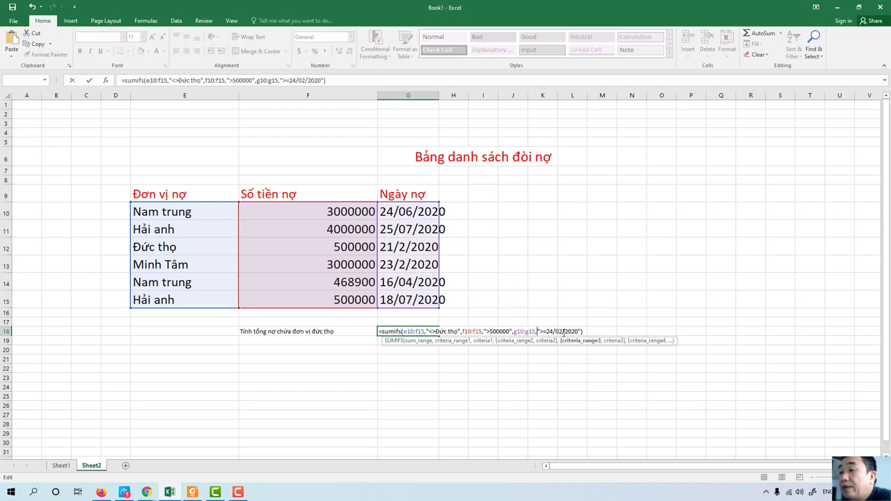
{"action": "left_click", "coordinate": [585, 331]}
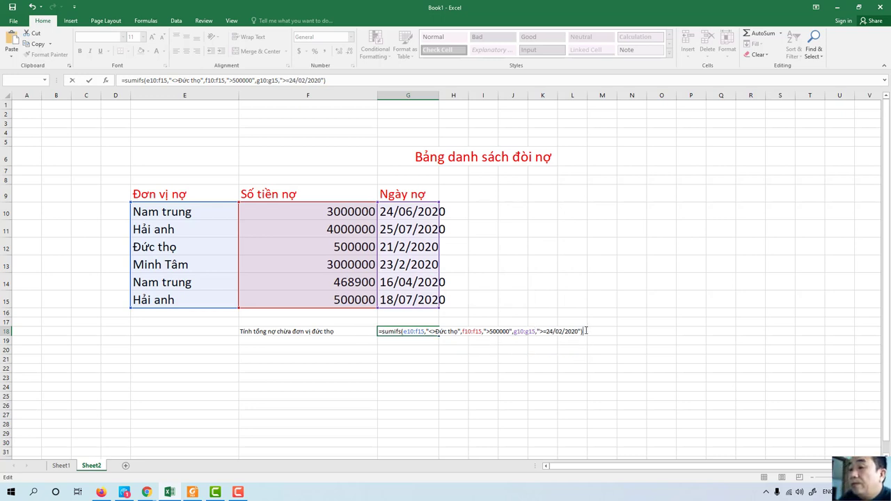
{"action": "key", "text": "Return"}
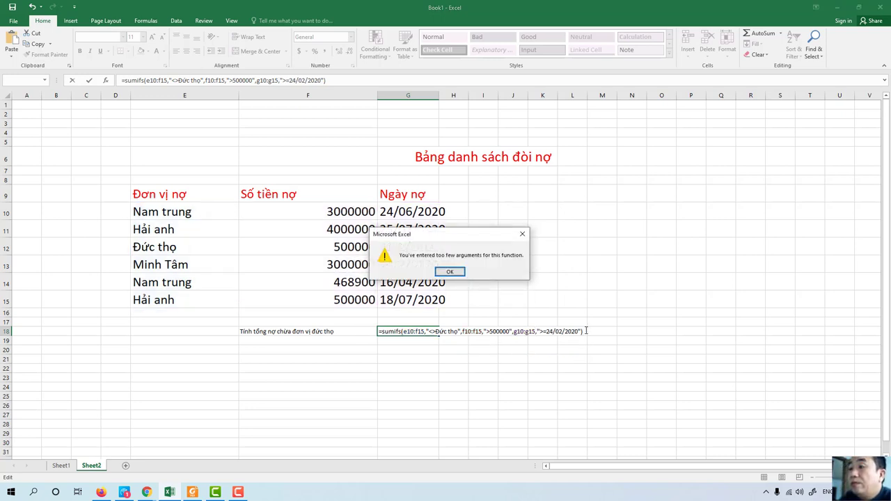
{"action": "key", "text": "Return"}
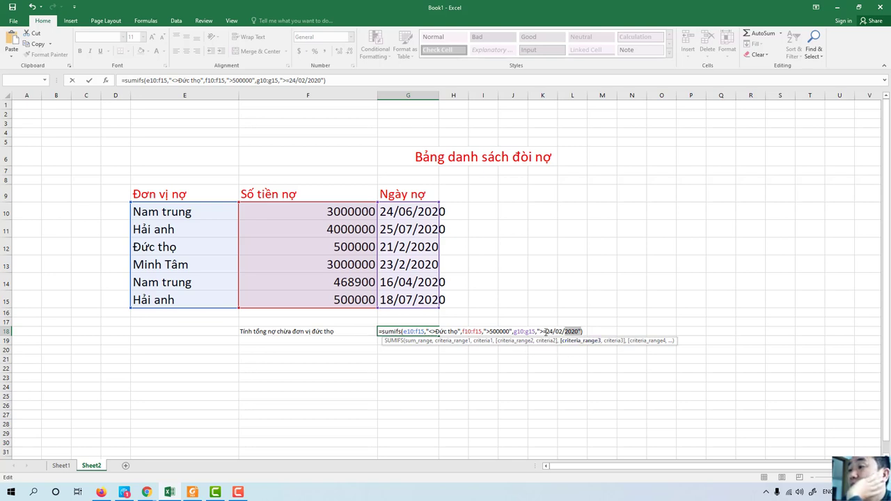
Revert the date criterion to ">24/02/2020", retry, then select the date range and condition
{"action": "left_click", "coordinate": [547, 332]}
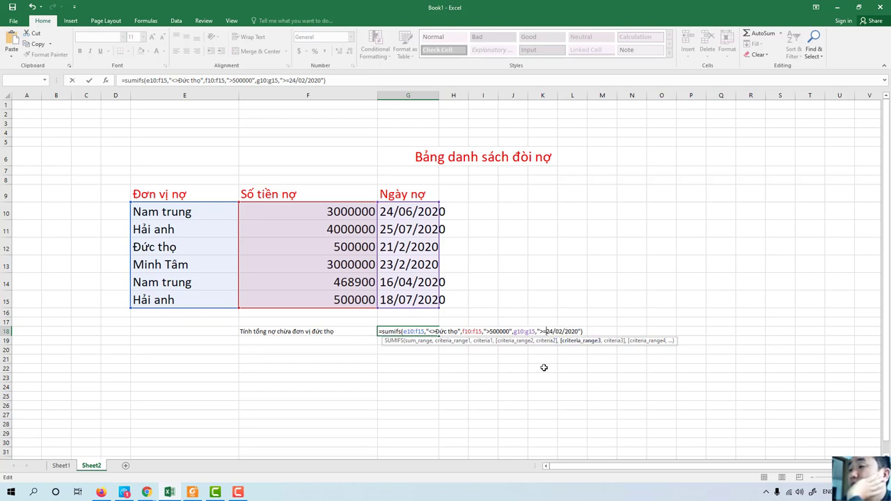
{"action": "key", "text": "BackSpace"}
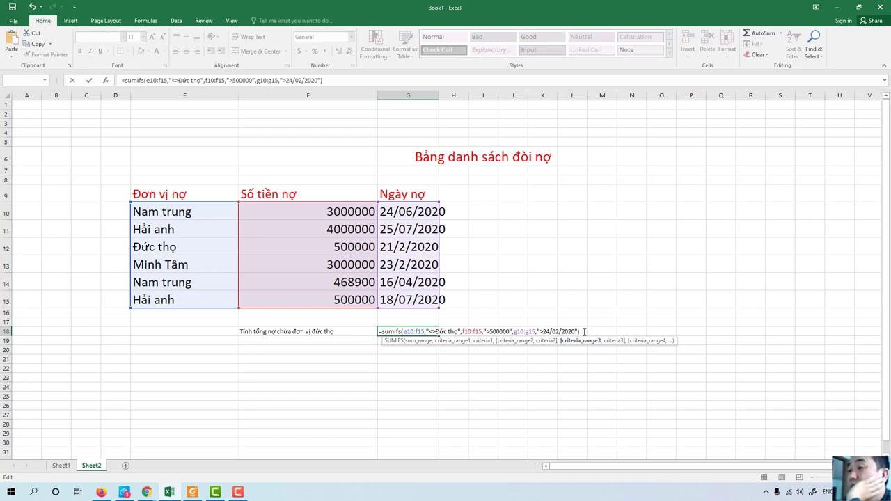
{"action": "key", "text": "Return"}
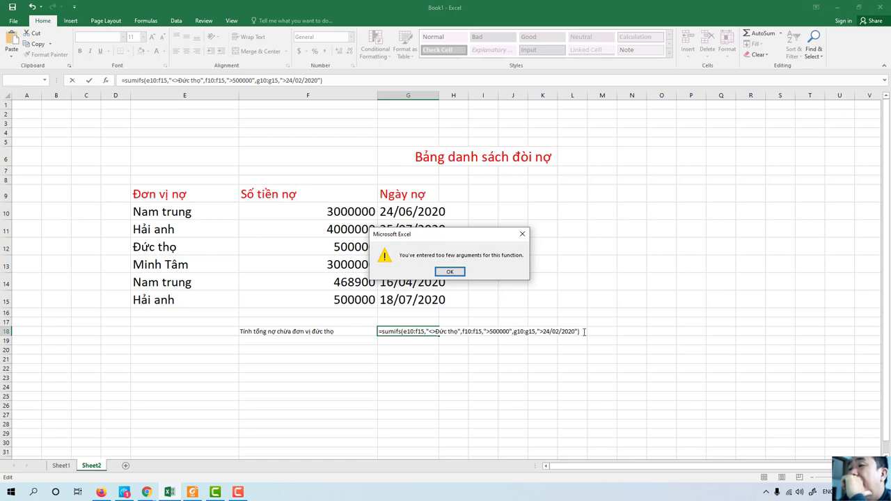
{"action": "key", "text": "Return"}
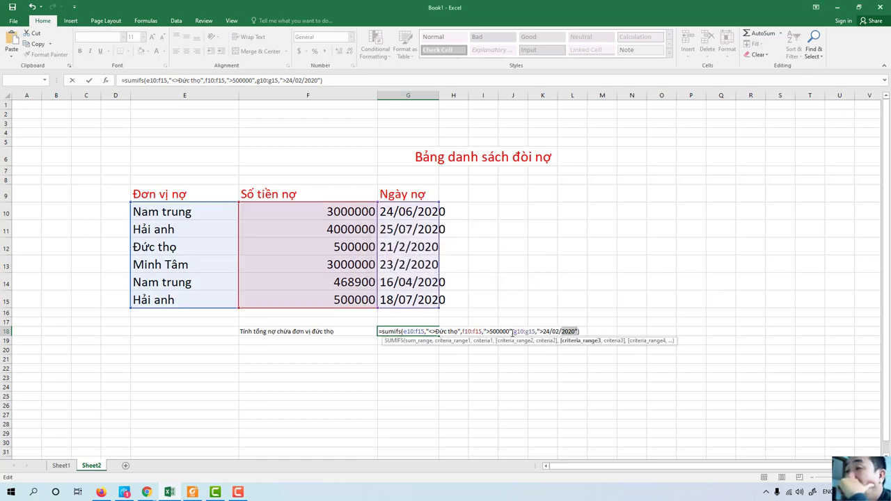
{"action": "left_click_drag", "start_coordinate": [513, 333], "coordinate": [576, 329]}
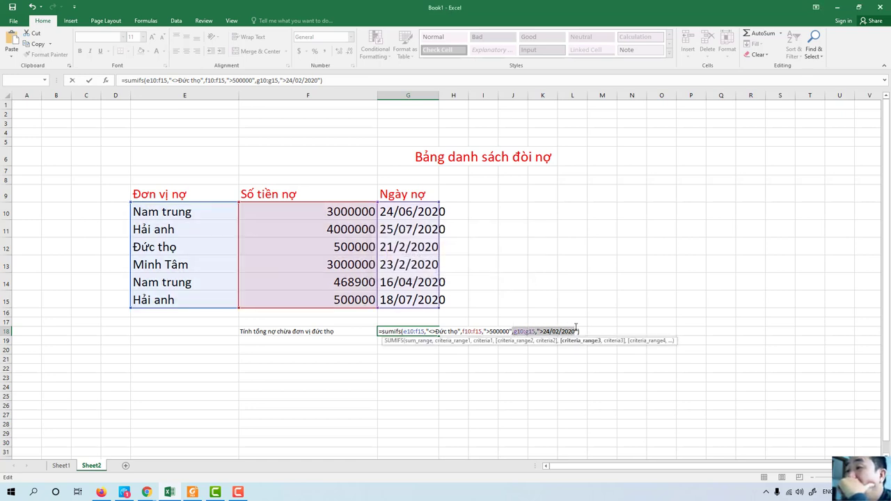
Delete the date range, its condition and a stray quote, then retry and dismiss the warnings
{"action": "key", "text": "BackSpace"}
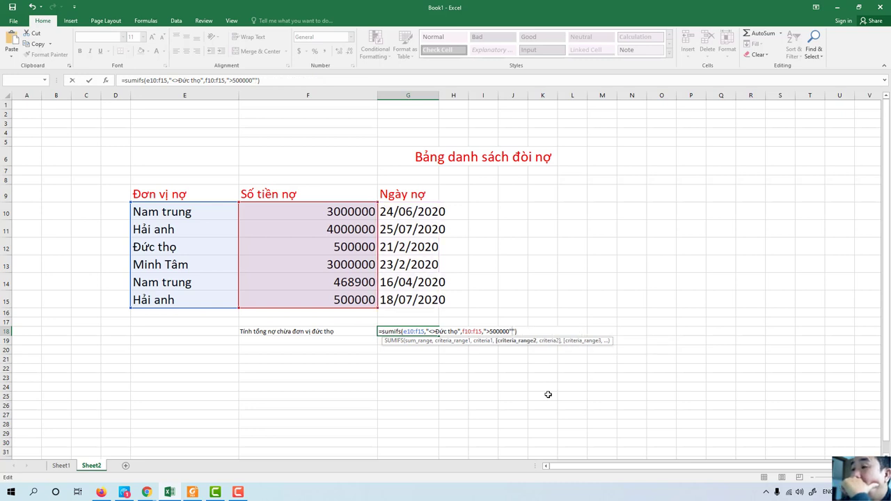
{"action": "key", "text": "BackSpace"}
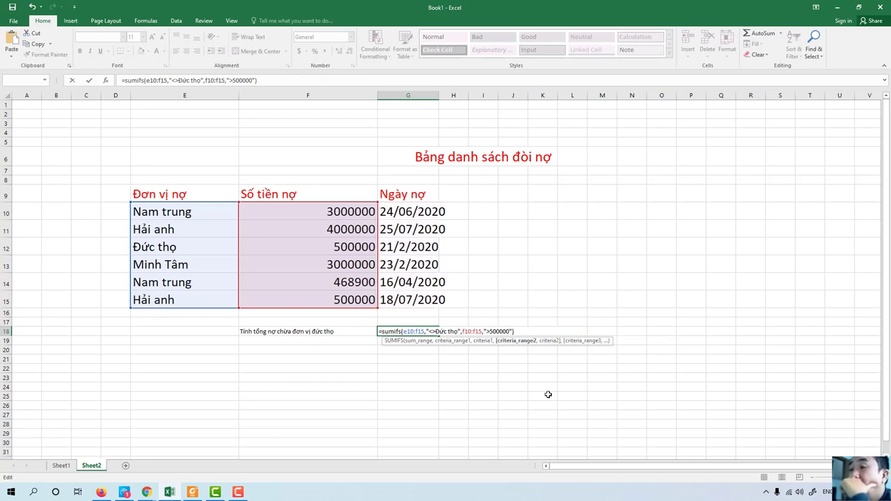
{"action": "left_click", "coordinate": [519, 332]}
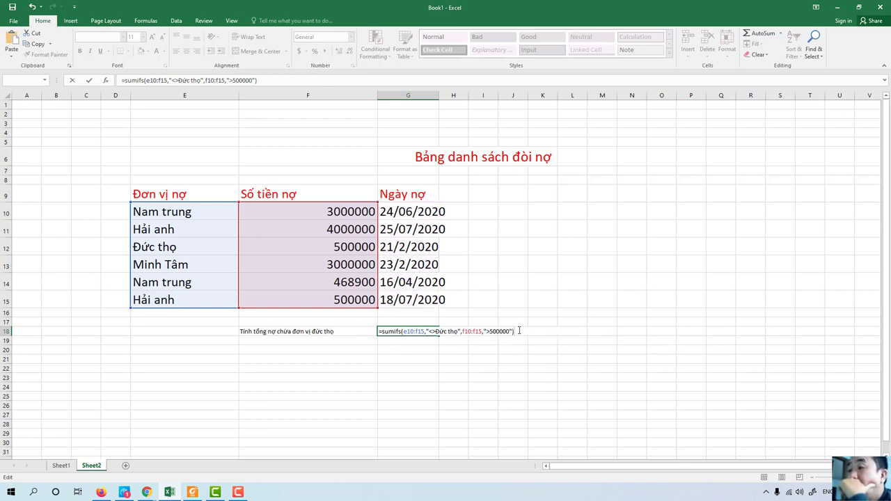
{"action": "key", "text": "Return"}
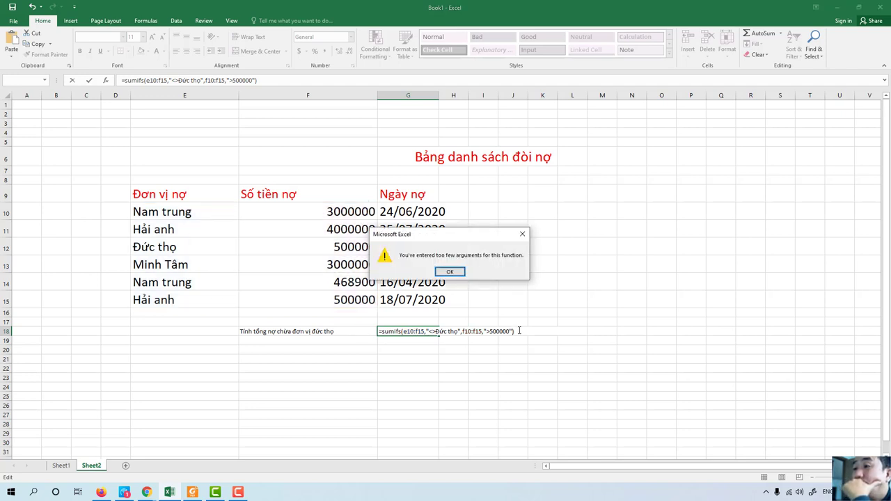
{"action": "key", "text": "Return"}
{"action": "key", "text": "Return"}
{"action": "key", "text": "Return"}
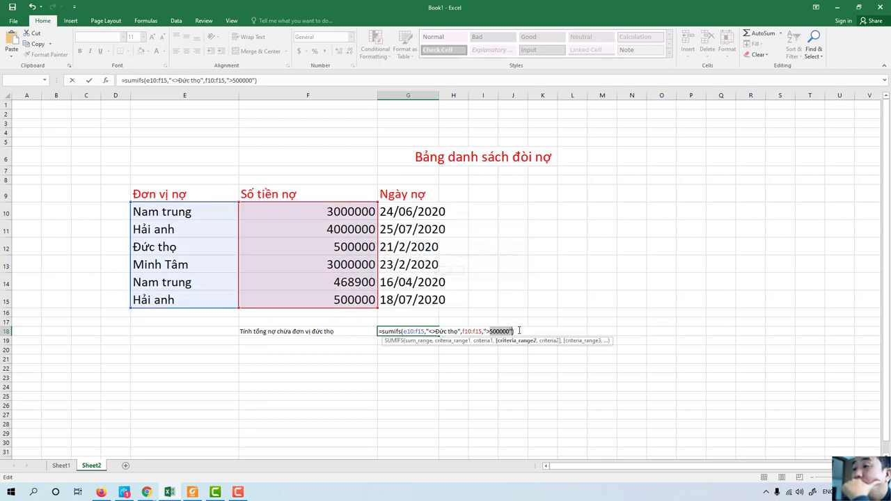
{"action": "key", "text": "Return"}
{"action": "key", "text": "Return"}
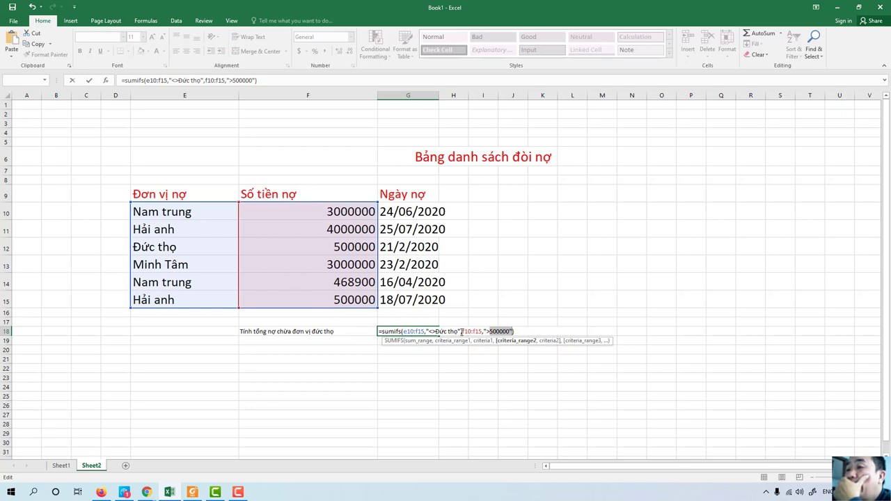
Delete the F10:F15 range and ">500000" condition from the G18 formula
{"action": "left_click", "coordinate": [461, 331]}
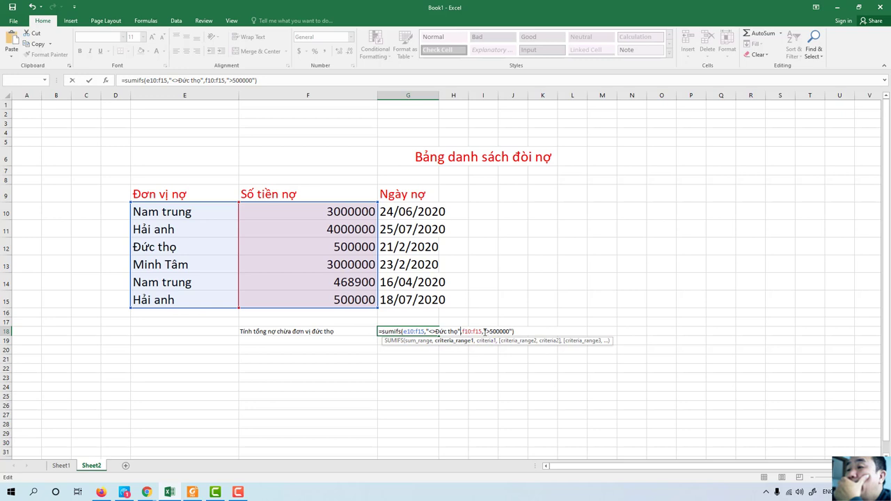
{"action": "left_click", "coordinate": [485, 332]}
{"action": "left_click_drag", "start_coordinate": [461, 332], "coordinate": [514, 332]}
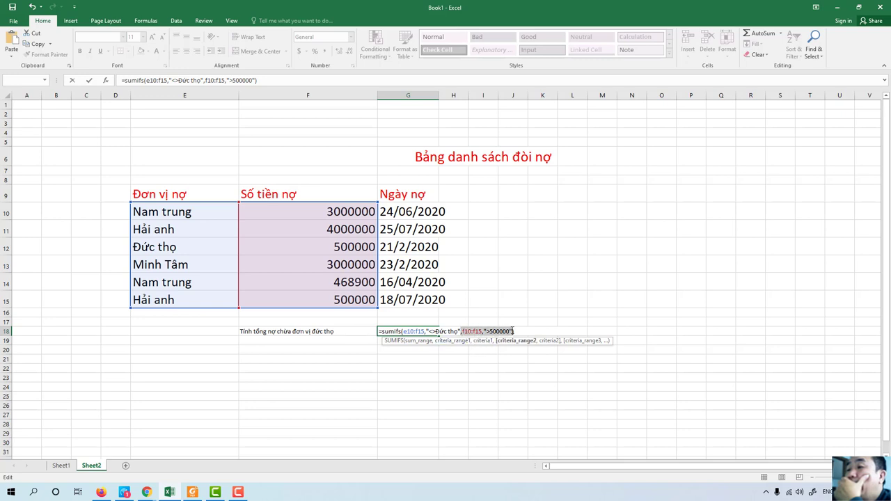
{"action": "key", "text": "BackSpace"}
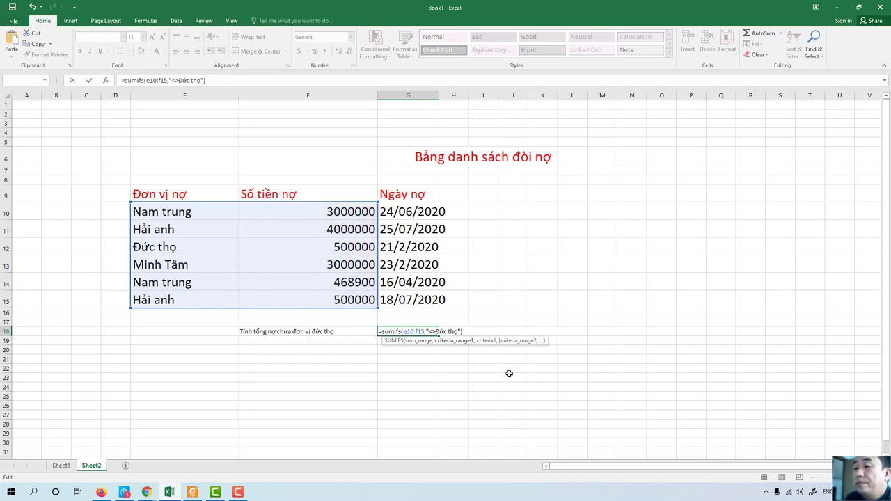
Retry the shortened formula, re-add F10:F15 with ">500000", and locate the stray quote before Đức
{"action": "left_click", "coordinate": [468, 332]}
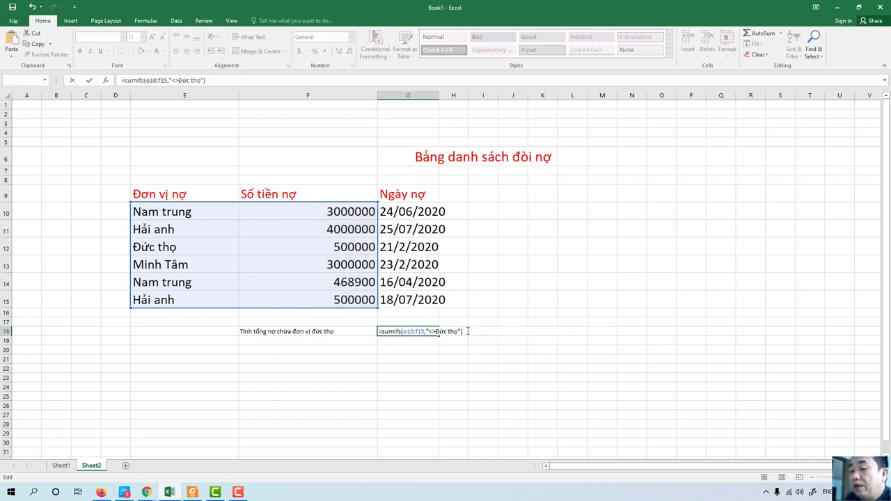
{"action": "key", "text": "Return"}
{"action": "key", "text": "Return"}
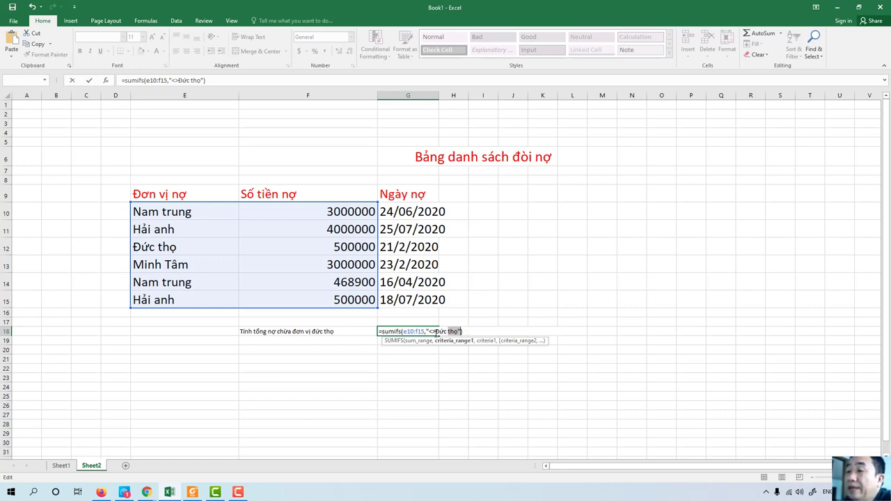
{"action": "type", "text": ",f10:f15,\">500000\""}
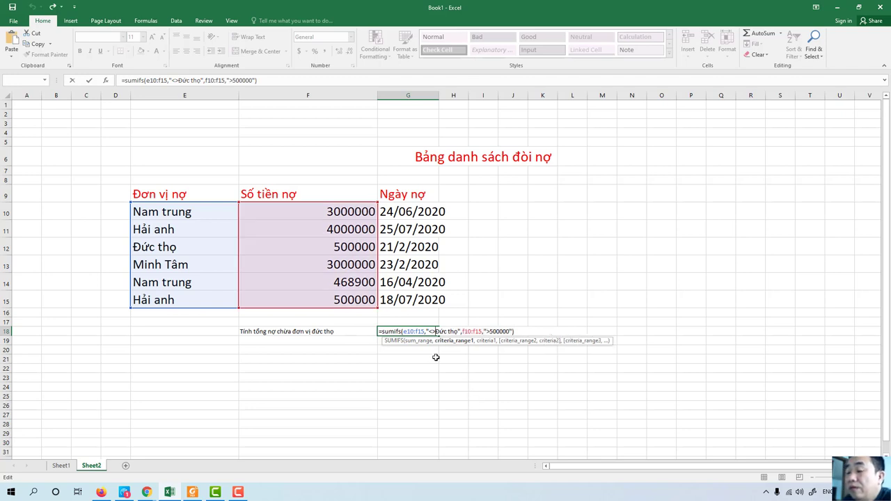
{"action": "type", "text": "\""}
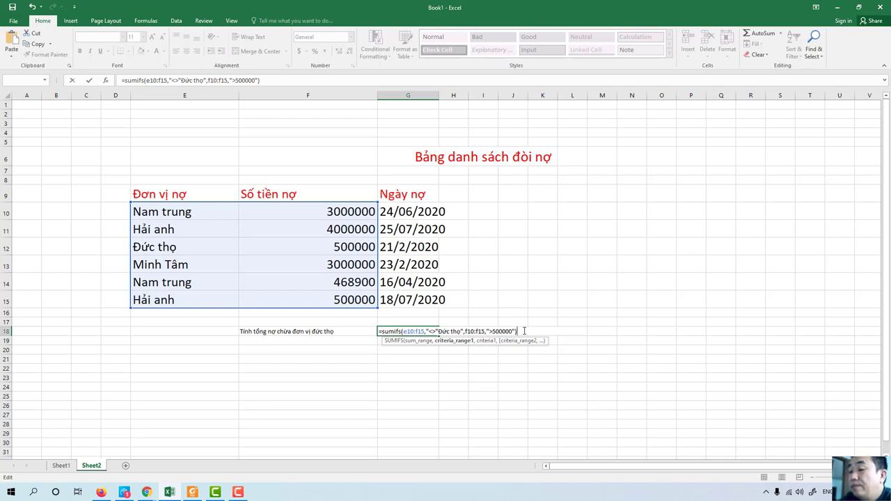
{"action": "key", "text": "Return"}
{"action": "key", "text": "Return"}
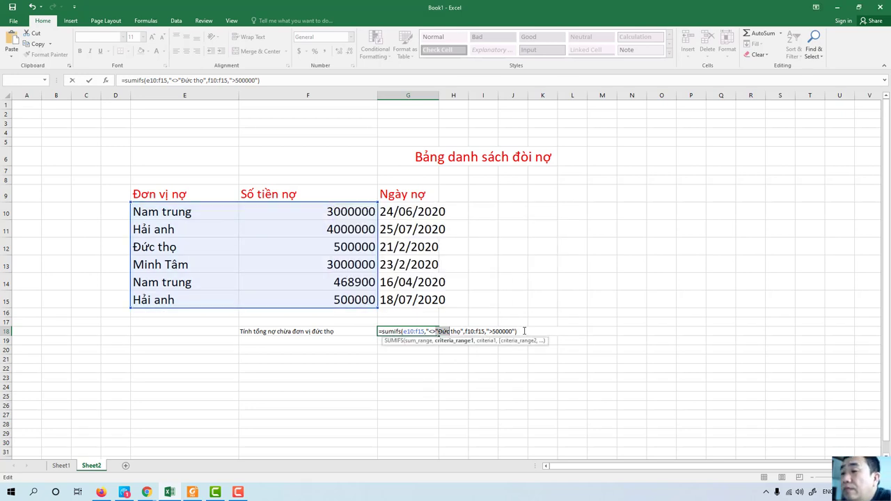
{"action": "left_click", "coordinate": [437, 332]}
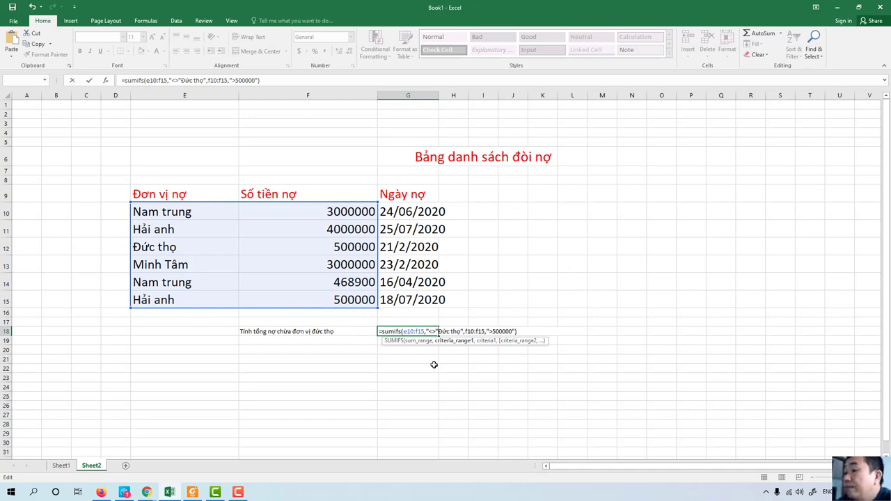
{"action": "key", "text": "BackSpace"}
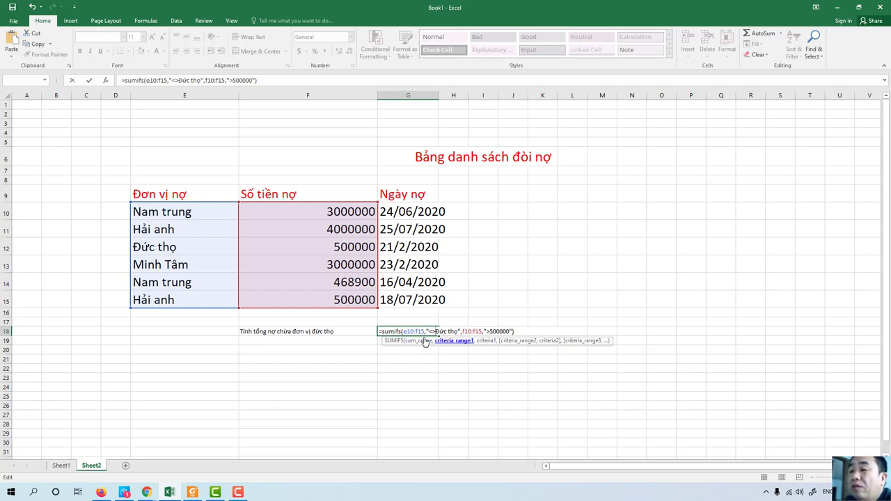
Change the opening ranges of G18's SUMIFS formula to e10:e15,f10:f15, deleting the extra commas
{"action": "left_click", "coordinate": [424, 331]}
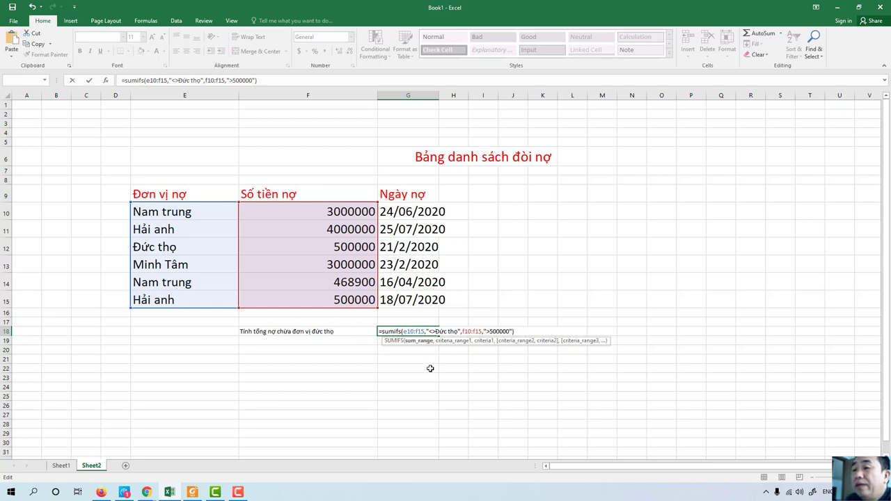
{"action": "key", "text": "F2"}
{"action": "key", "text": "ctrl+Up"}
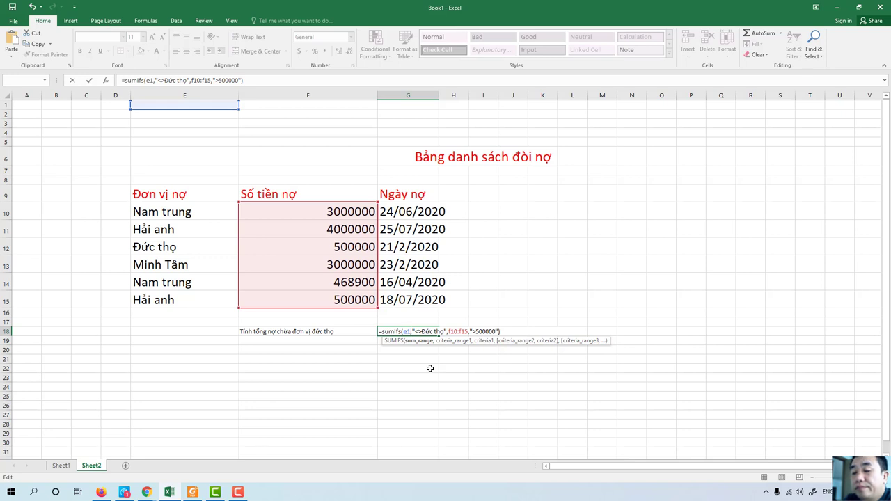
{"action": "type", "text": "0"}
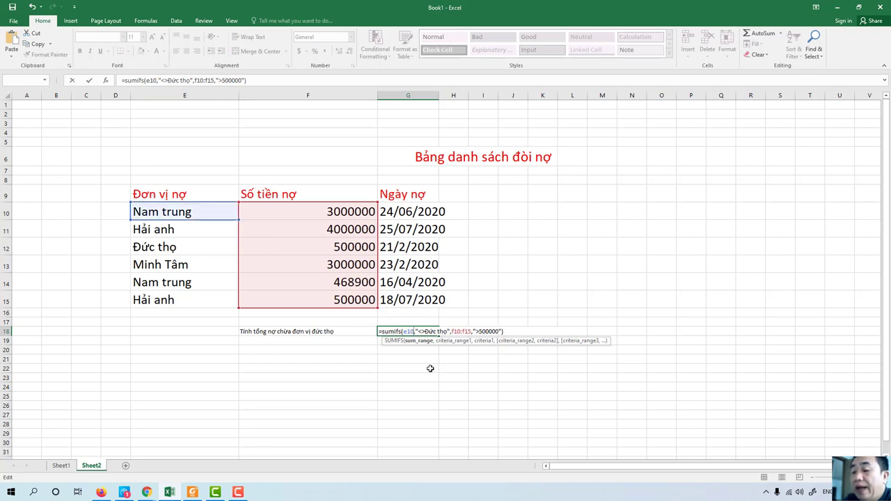
{"action": "type", "text": ":"}
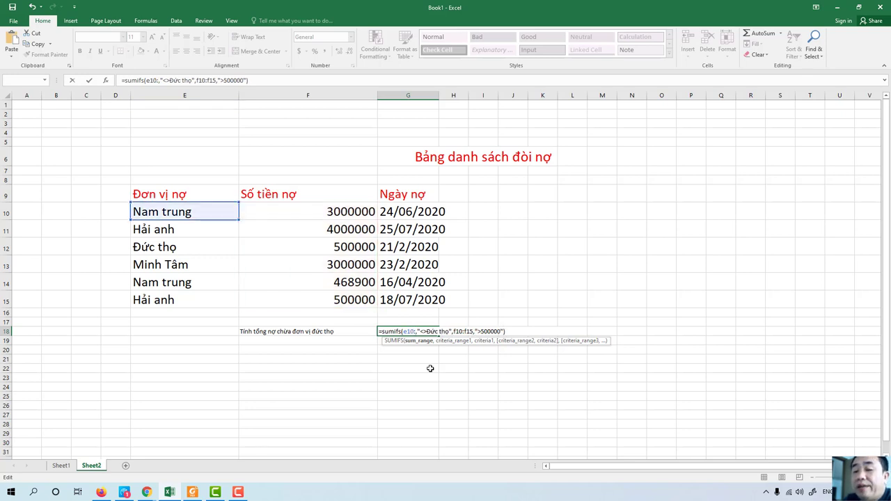
{"action": "type", "text": "e1"}
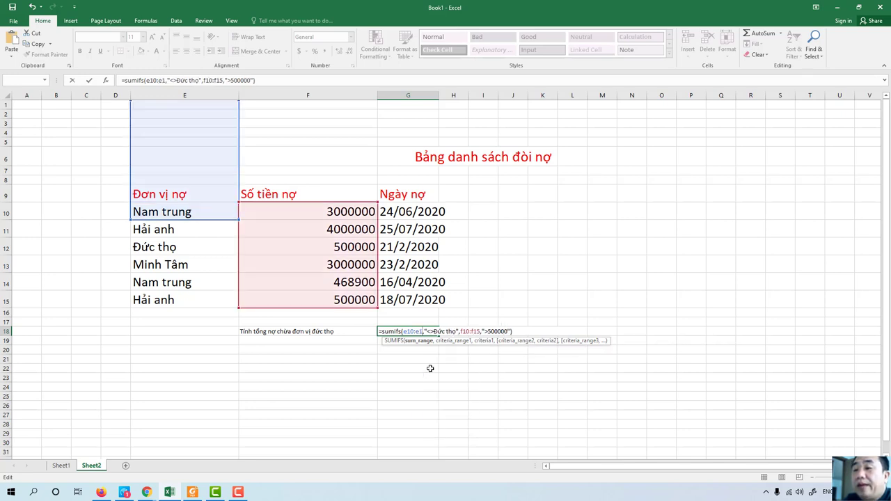
{"action": "type", "text": "5"}
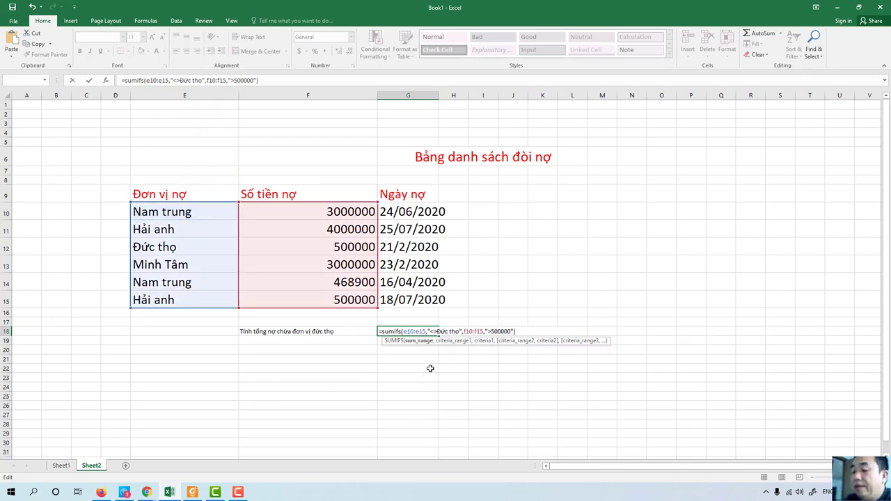
{"action": "type", "text": ","}
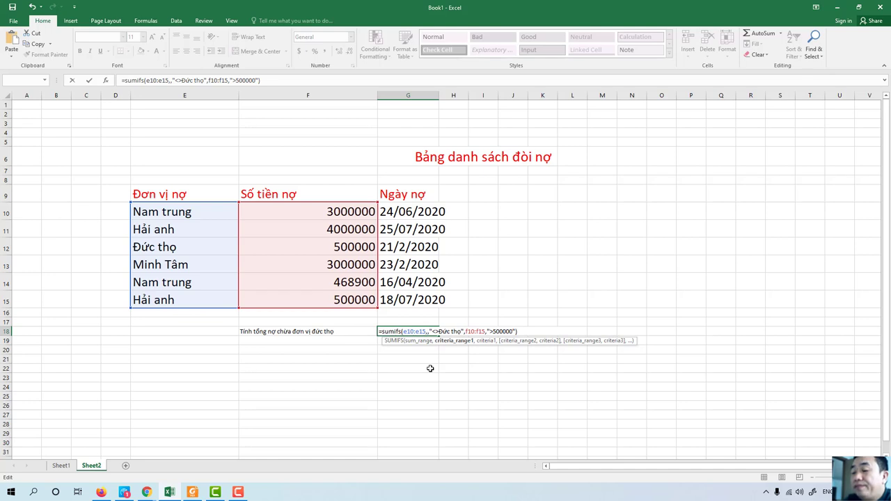
{"action": "key", "text": "Delete"}
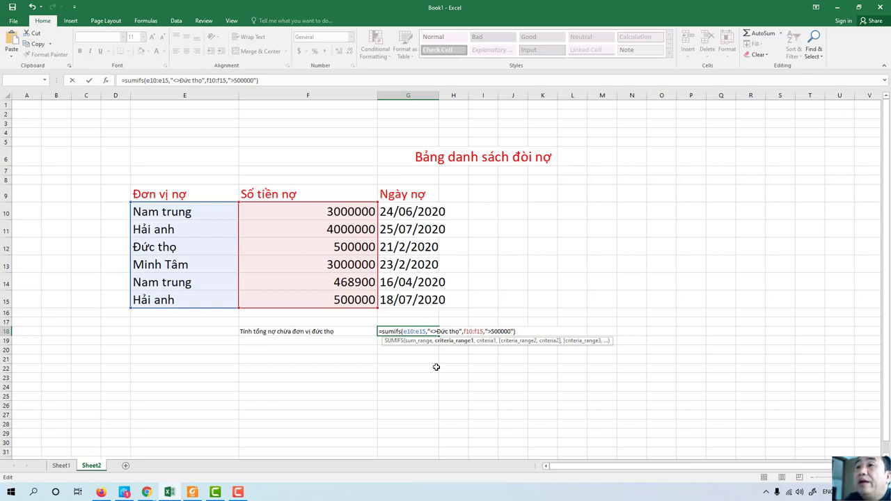
{"action": "type", "text": "f"}
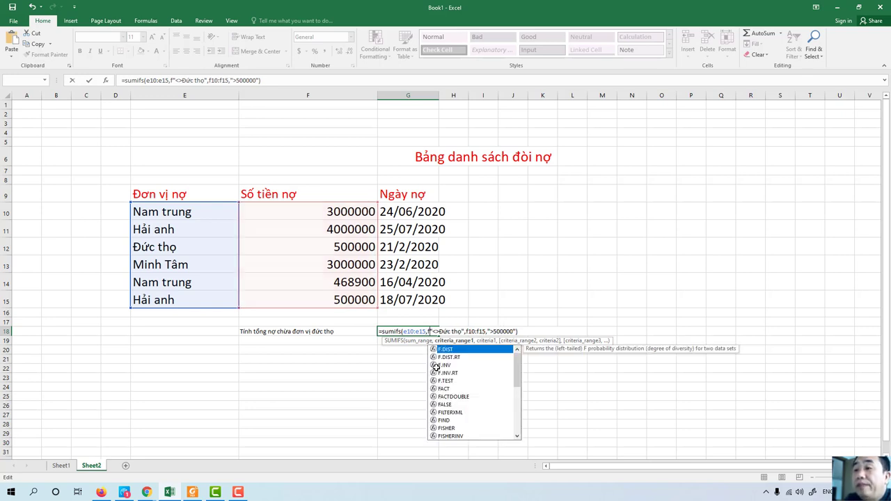
{"action": "type", "text": "10"}
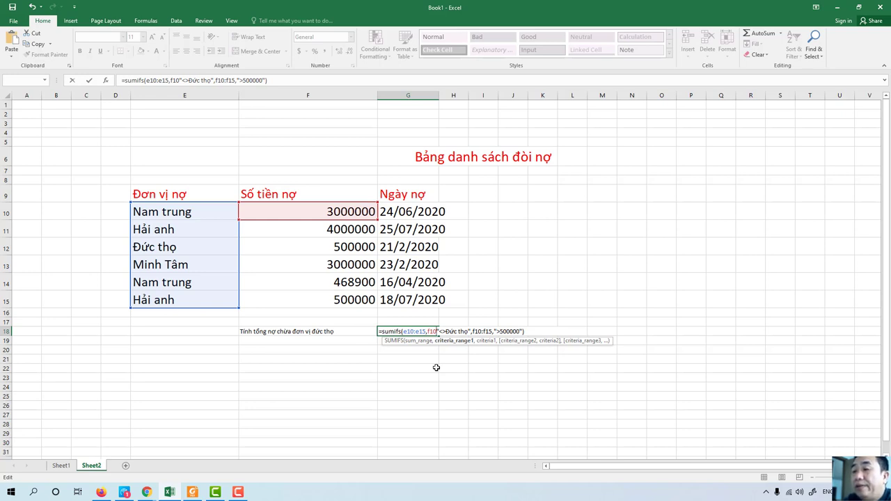
{"action": "type", "text": ","}
{"action": "key", "text": "BackSpace"}
{"action": "type", "text": ":"}
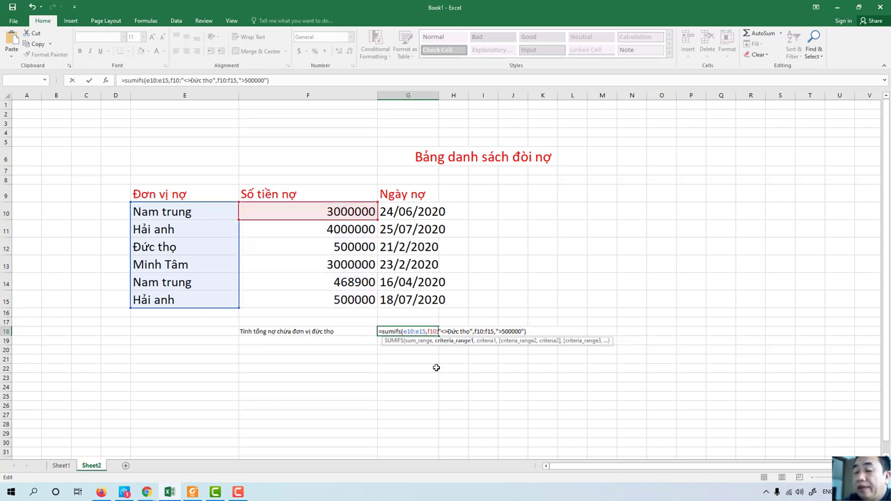
{"action": "type", "text": "f"}
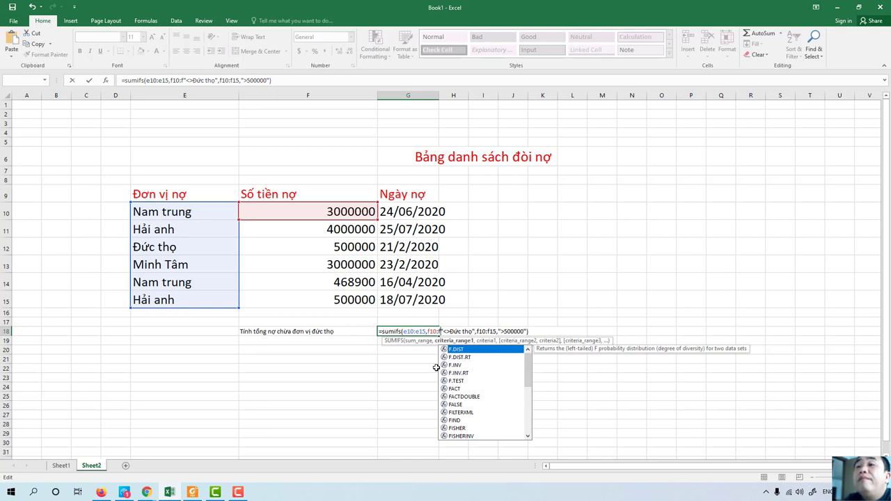
{"action": "type", "text": "15"}
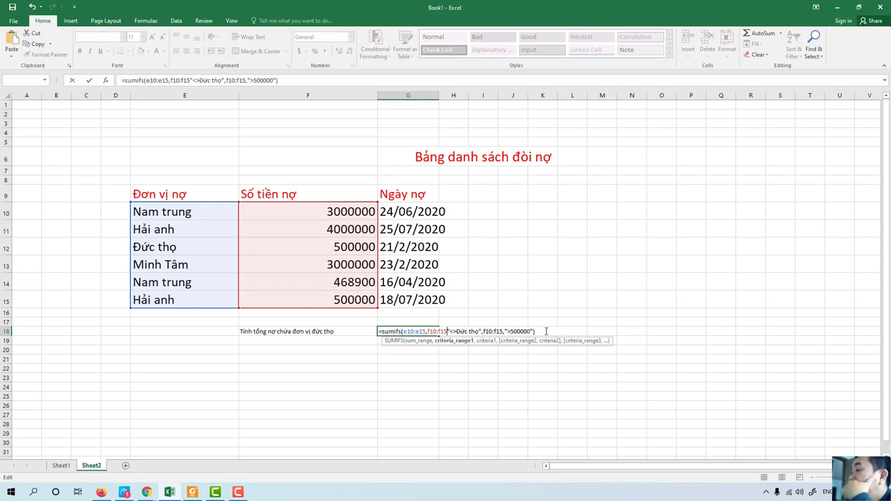
{"action": "left_click", "coordinate": [546, 331]}
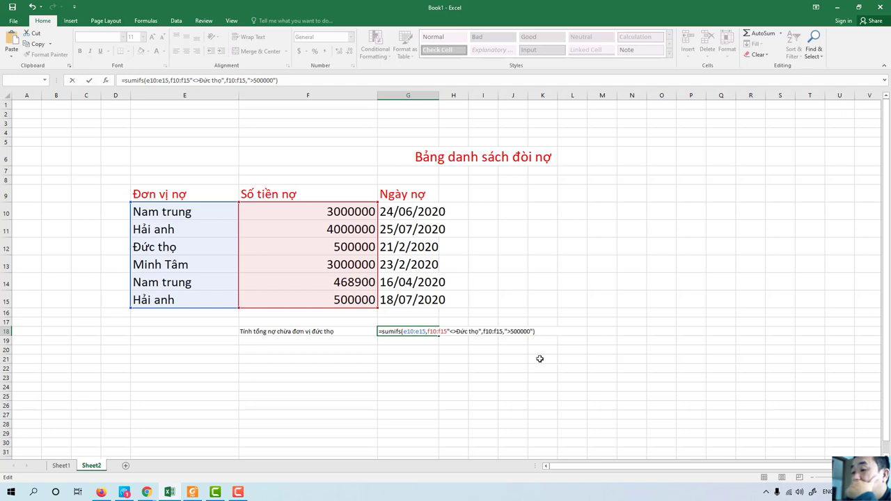
Rewrite G18 as =SUMIFS(F10:F15,E10:E15,"<>Đức thọ") with a trailing comma for another condition
{"action": "key", "text": "Return"}
{"action": "key", "text": "Return"}
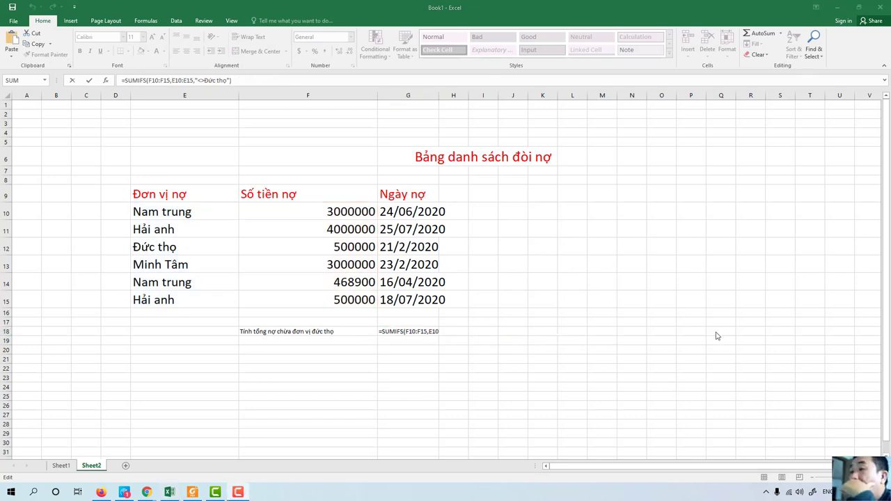
{"action": "left_click", "coordinate": [415, 334]}
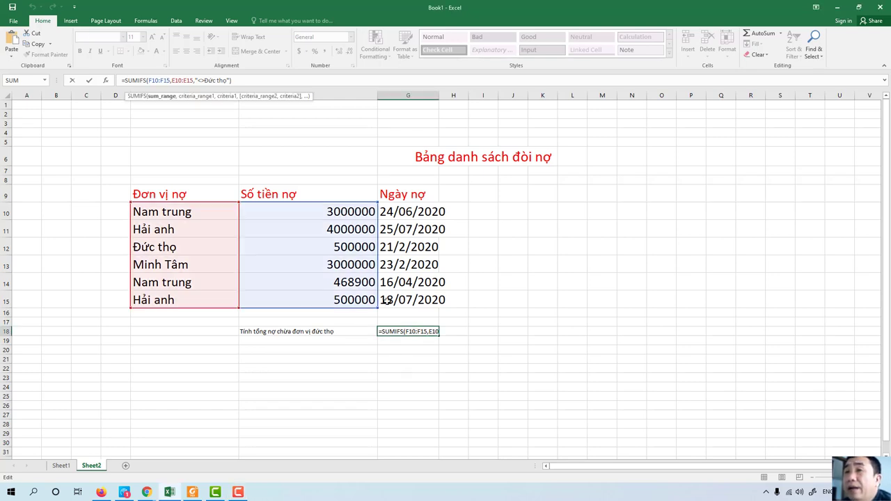
{"action": "double_click", "coordinate": [393, 332]}
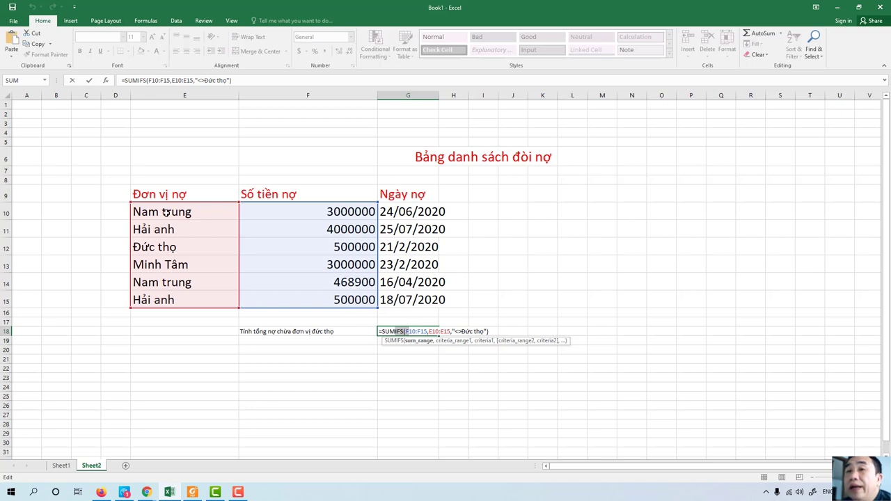
{"action": "left_click", "coordinate": [488, 332]}
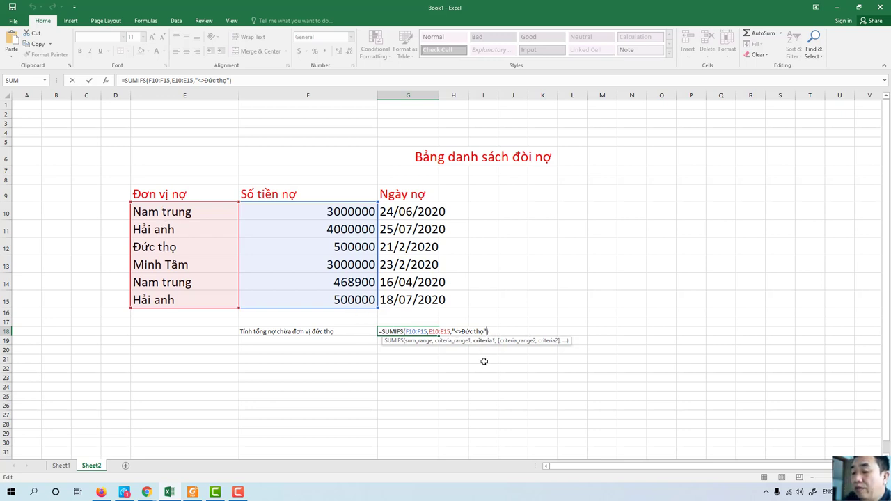
{"action": "type", "text": ","}
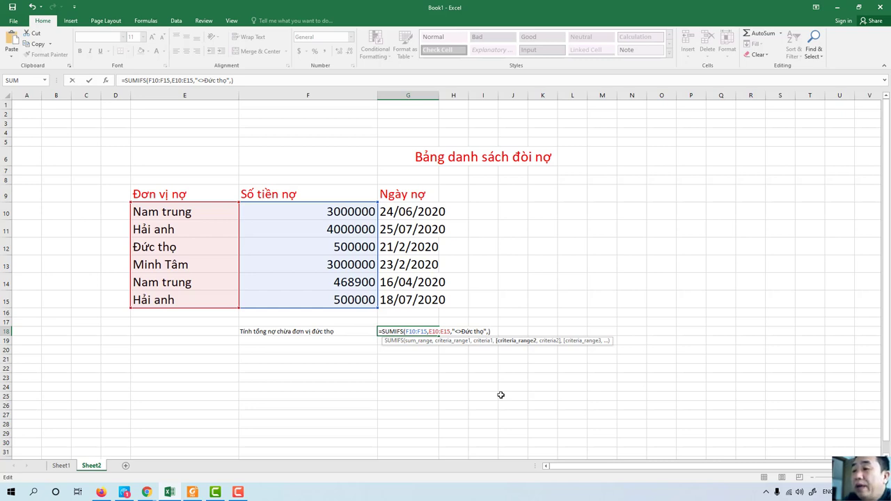
Add the f10:f15,">500000" criterion and commit G18's SUMIFS formula, giving 10000000
{"action": "type", "text": "f"}
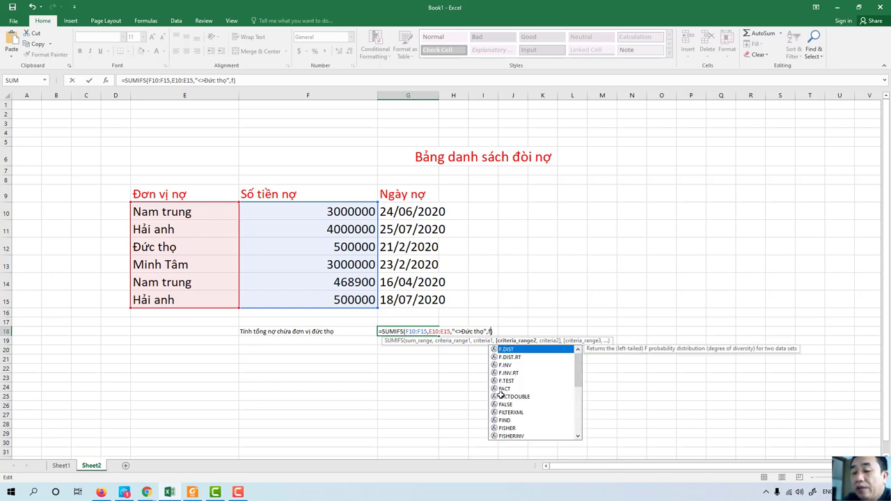
{"action": "type", "text": "10:"}
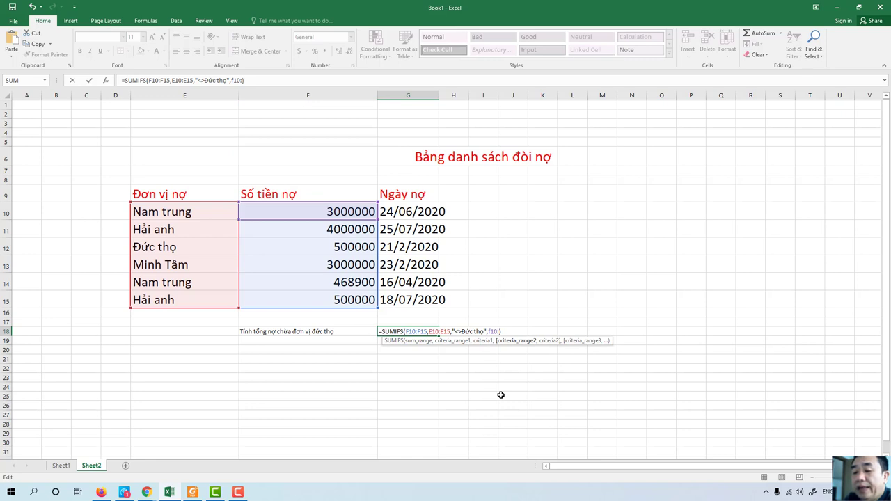
{"action": "type", "text": "f15)"}
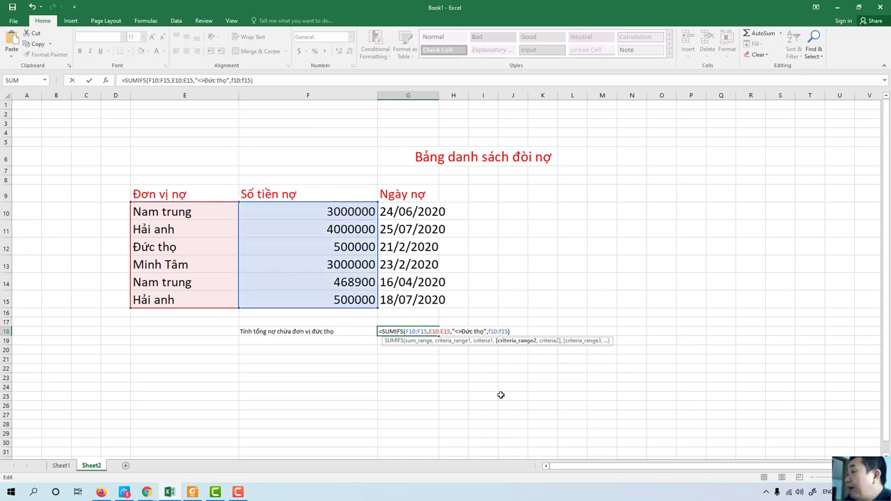
{"action": "type", "text": ","}
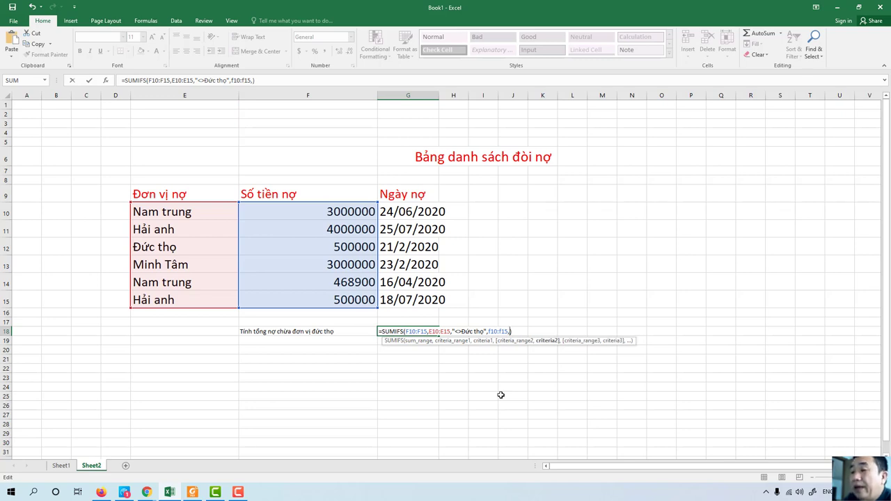
{"action": "type", "text": "\">"}
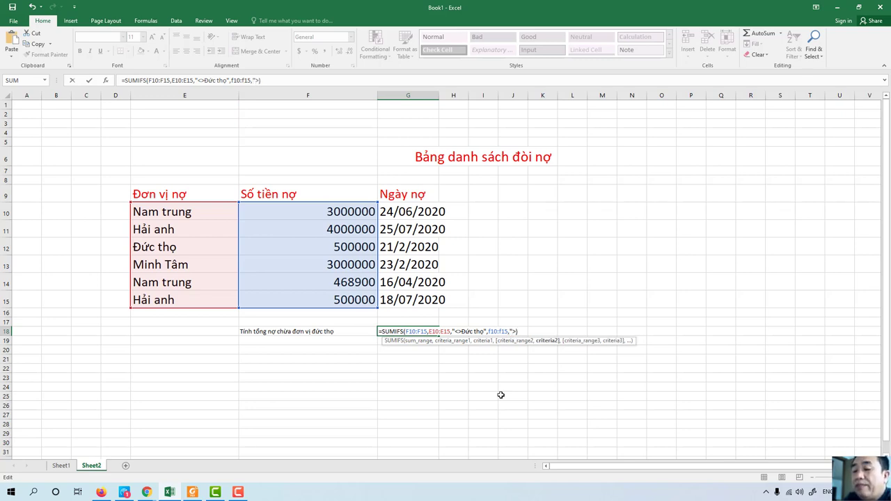
{"action": "type", "text": "50000"}
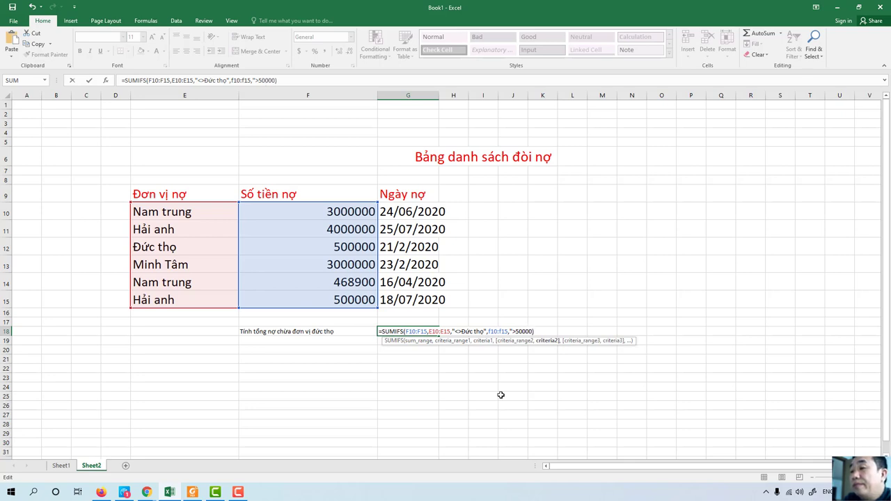
{"action": "type", "text": "0"}
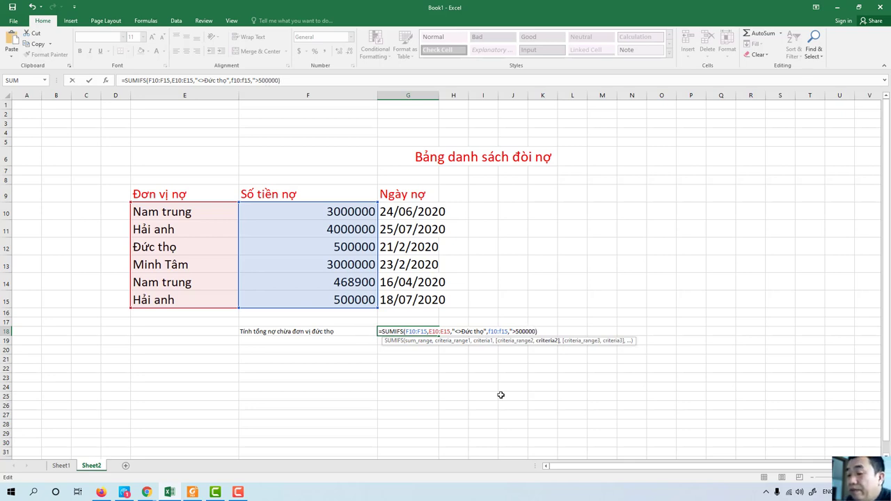
{"action": "type", "text": "\""}
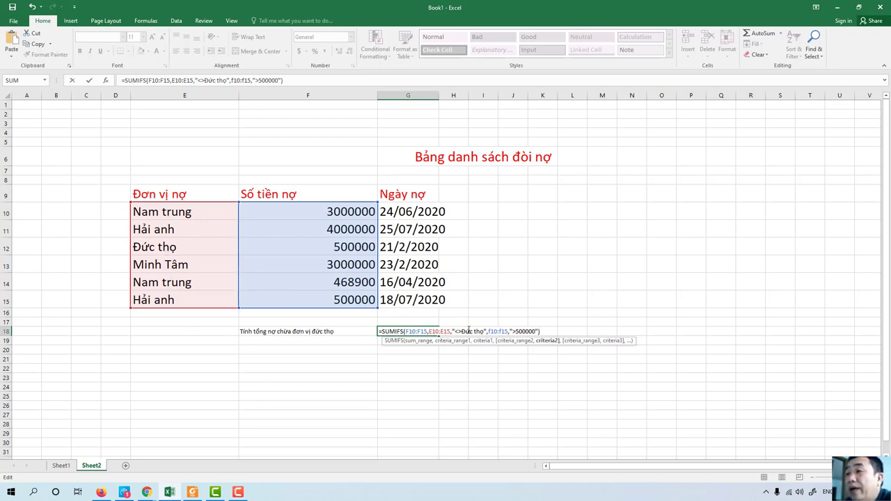
{"action": "left_click", "coordinate": [545, 331]}
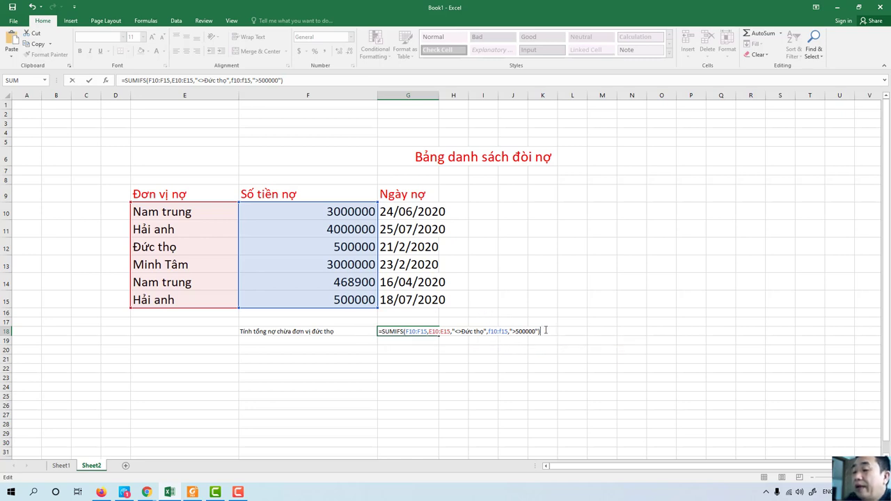
{"action": "key", "text": "Return"}
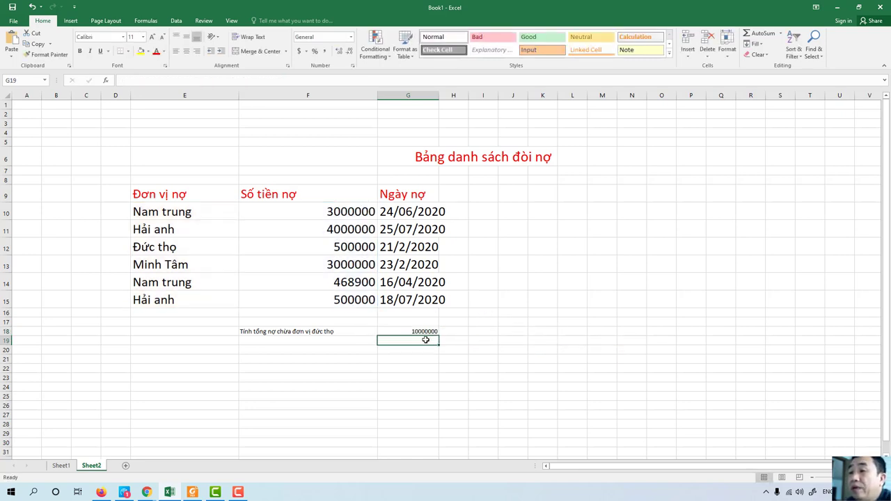
Change Đức thọ's debt in F12 to 20000 and check the G18 total
{"action": "left_click", "coordinate": [425, 332]}
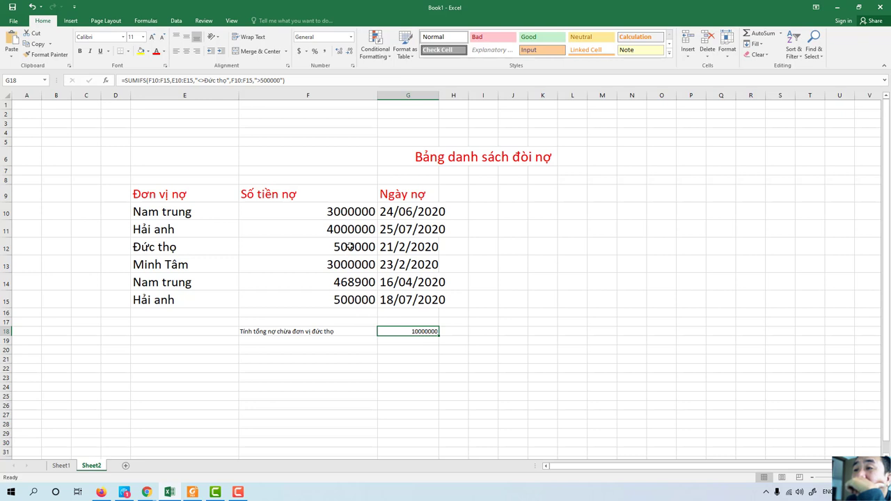
{"action": "double_click", "coordinate": [342, 252]}
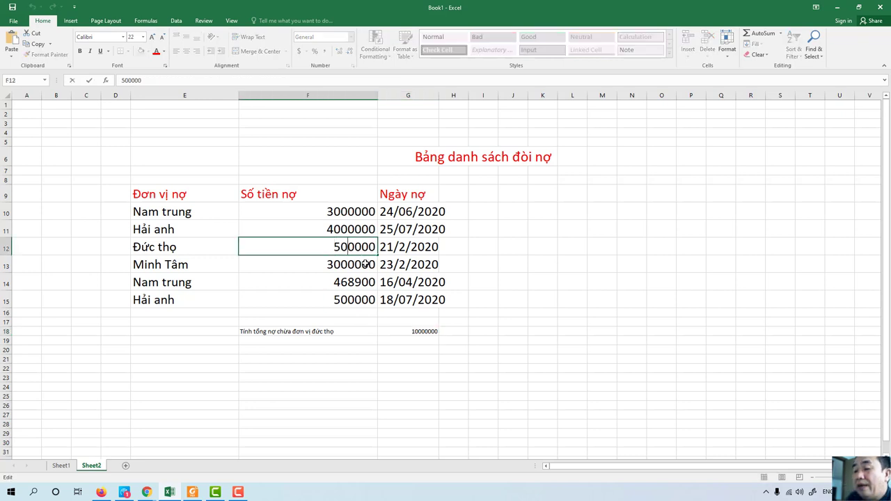
{"action": "key", "text": "BackSpace"}
{"action": "key", "text": "BackSpace"}
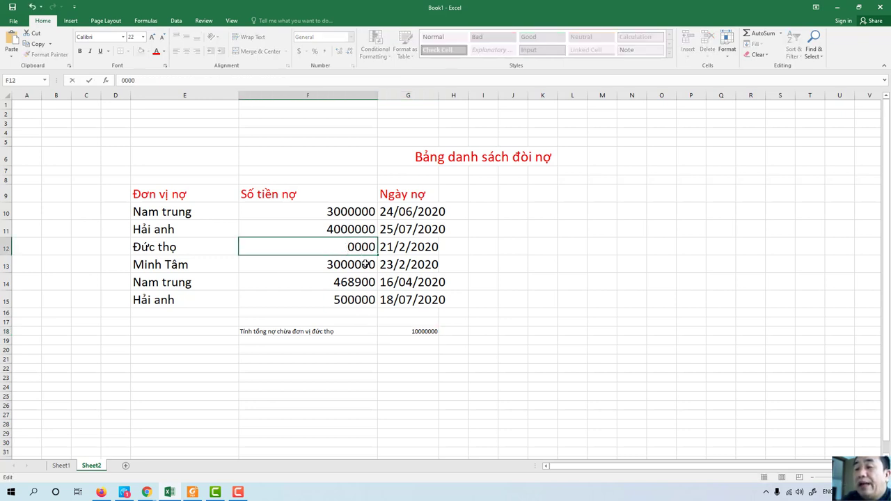
{"action": "type", "text": "2"}
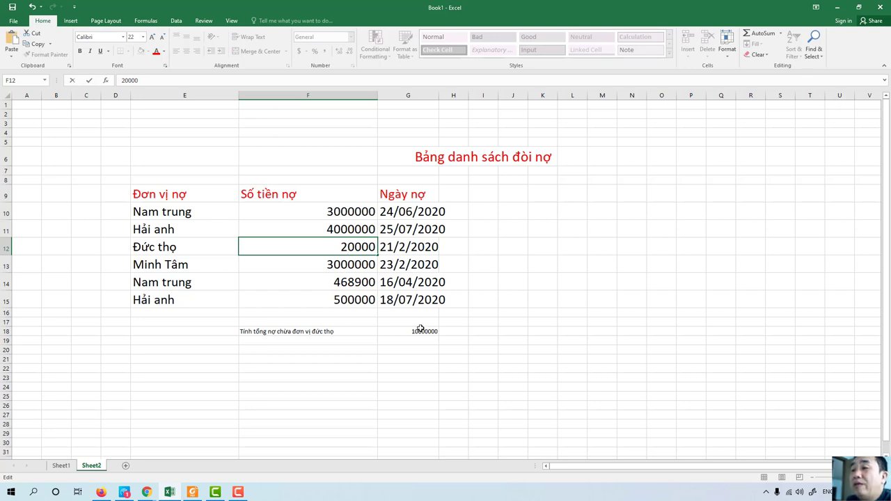
{"action": "left_click", "coordinate": [423, 330]}
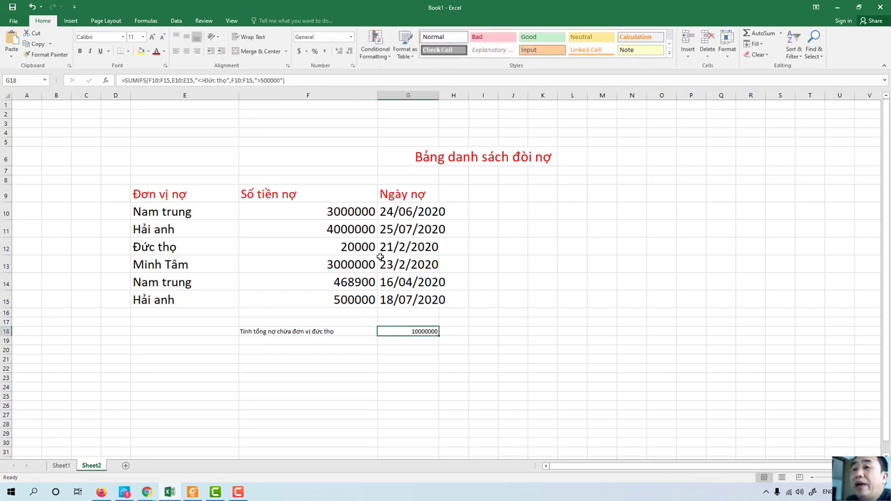
Replace the 468900 debt in F14 with 30000; G18 stays at 10000000
{"action": "double_click", "coordinate": [344, 282]}
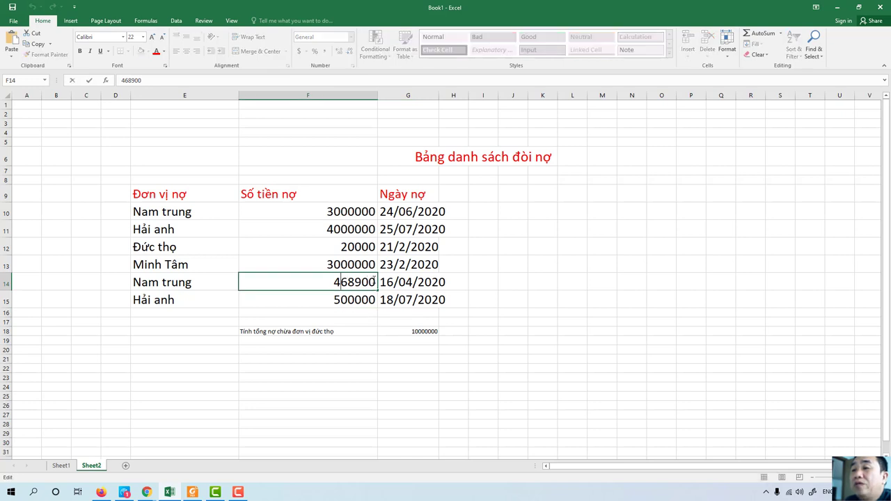
{"action": "left_click", "coordinate": [374, 282]}
{"action": "key", "text": "BackSpace"}
{"action": "key", "text": "BackSpace"}
{"action": "key", "text": "BackSpace"}
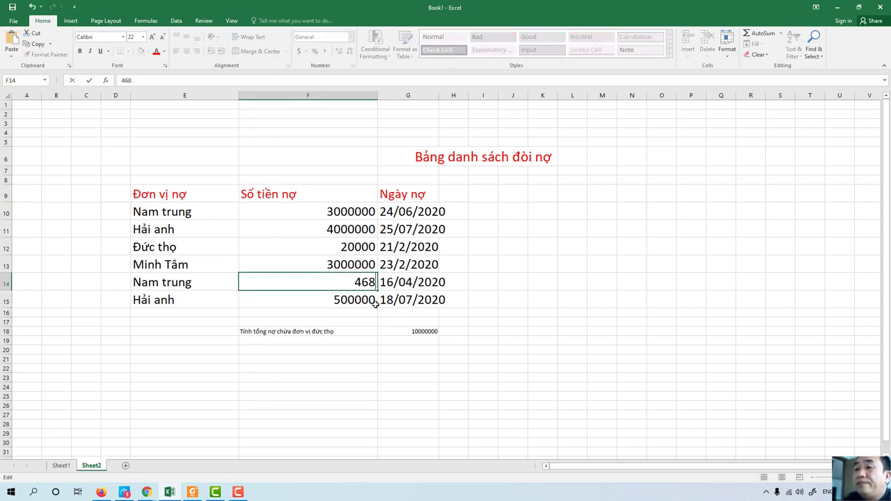
{"action": "key", "text": "BackSpace"}
{"action": "key", "text": "BackSpace"}
{"action": "key", "text": "BackSpace"}
{"action": "type", "text": "300"}
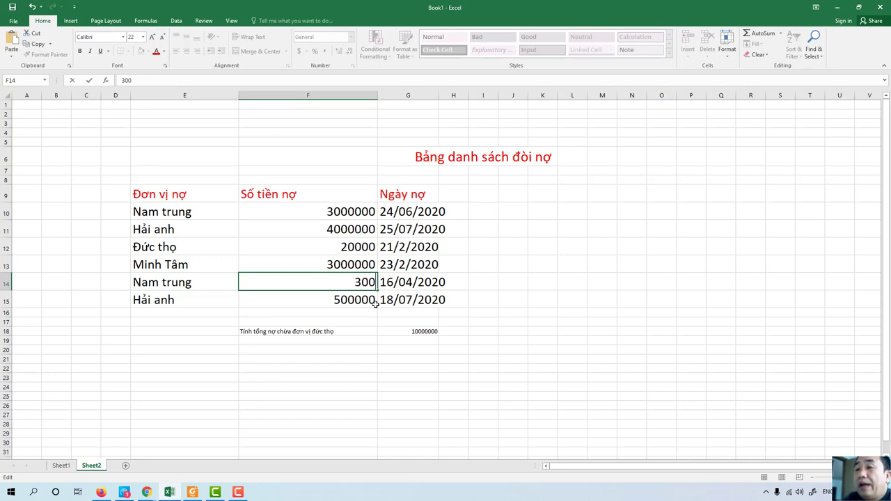
{"action": "type", "text": "00"}
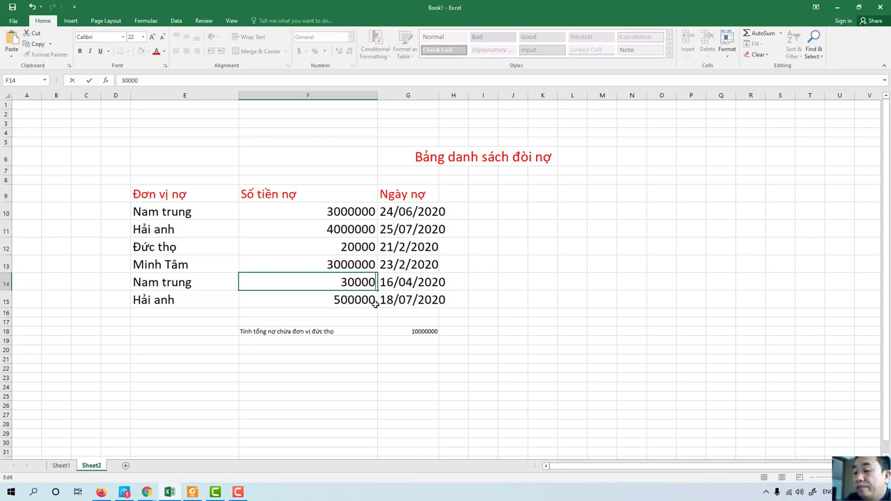
{"action": "key", "text": "Return"}
{"action": "left_click", "coordinate": [418, 333]}
{"action": "left_click", "coordinate": [362, 284]}
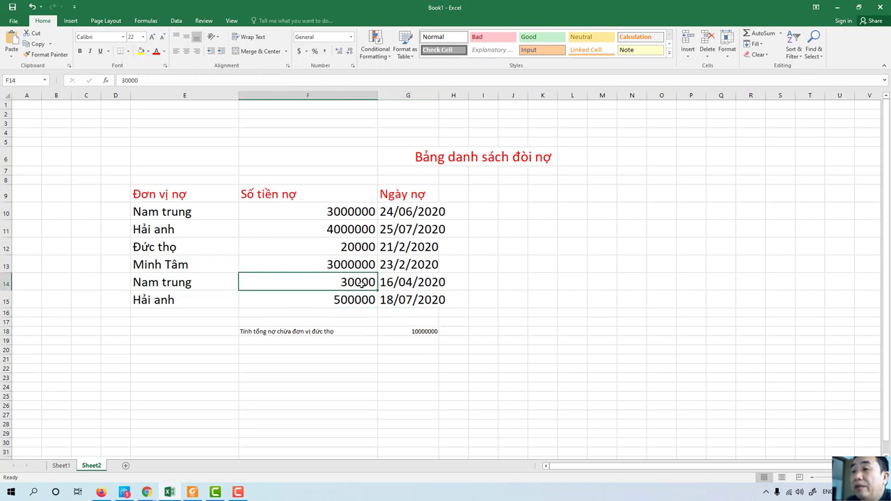
{"action": "left_click", "coordinate": [416, 332]}
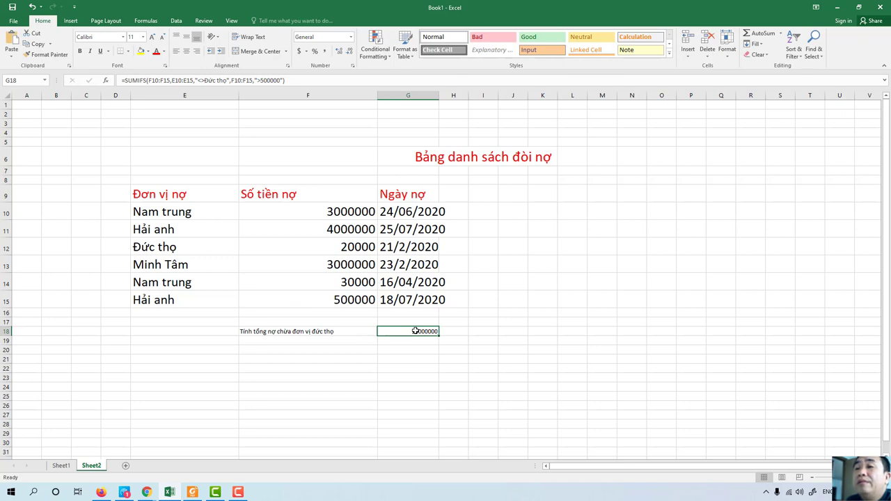
Change F14's Nam trung debt to 6730000, lifting the G18 total to 16730000
{"action": "double_click", "coordinate": [416, 331]}
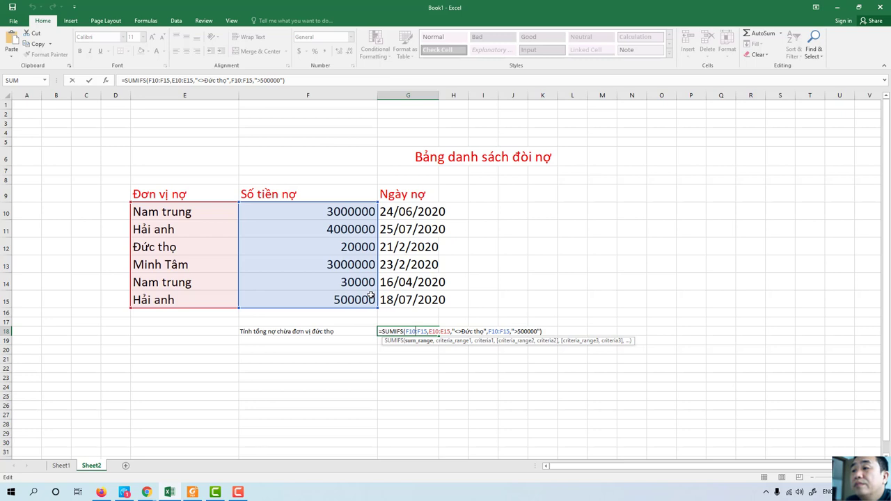
{"action": "left_click", "coordinate": [362, 286]}
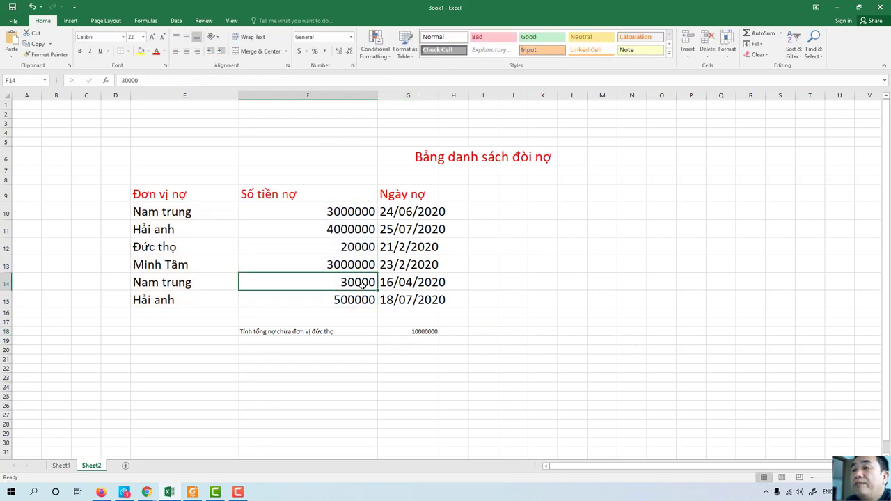
{"action": "left_click", "coordinate": [414, 331]}
{"action": "left_click", "coordinate": [354, 284]}
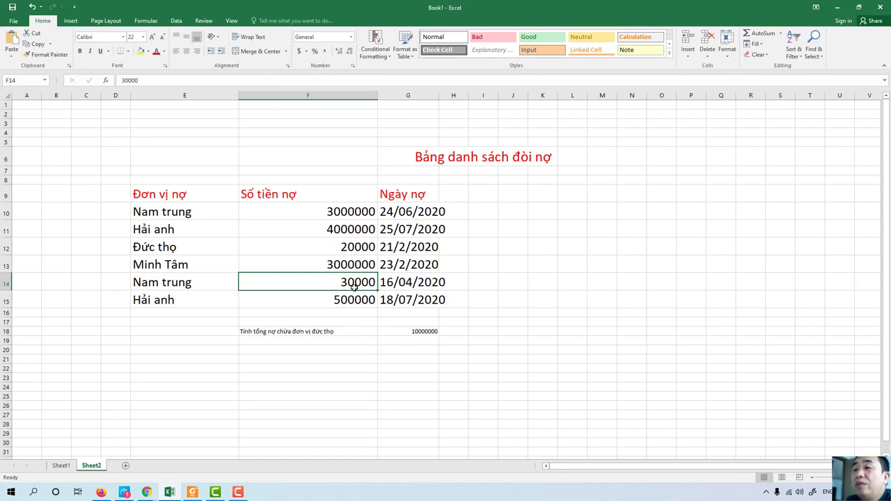
{"action": "double_click", "coordinate": [339, 285]}
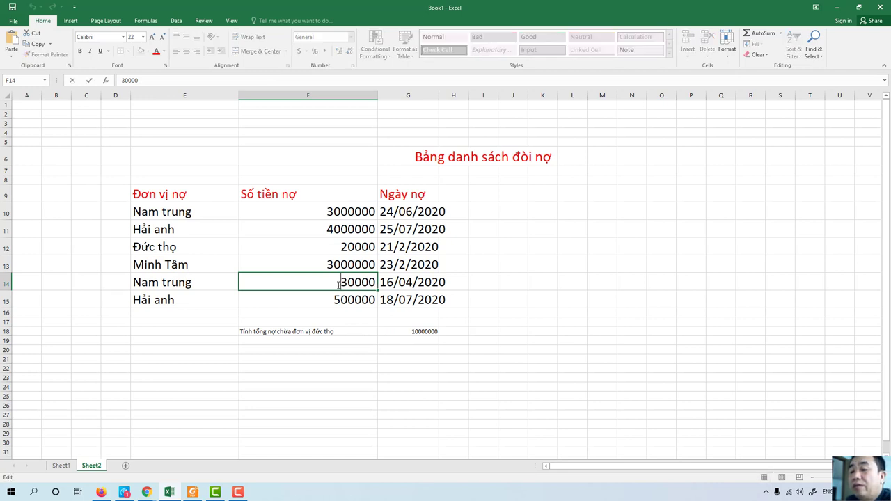
{"action": "type", "text": "67"}
{"action": "left_click", "coordinate": [424, 332]}
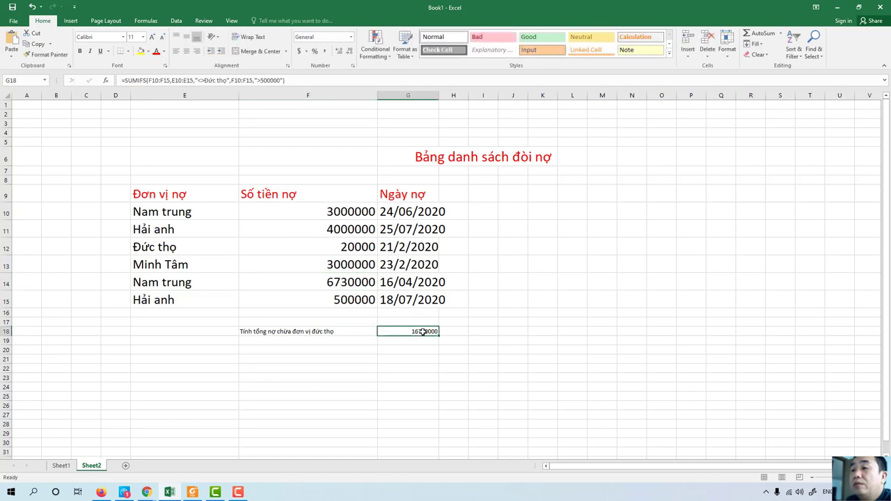
{"action": "left_click", "coordinate": [350, 283]}
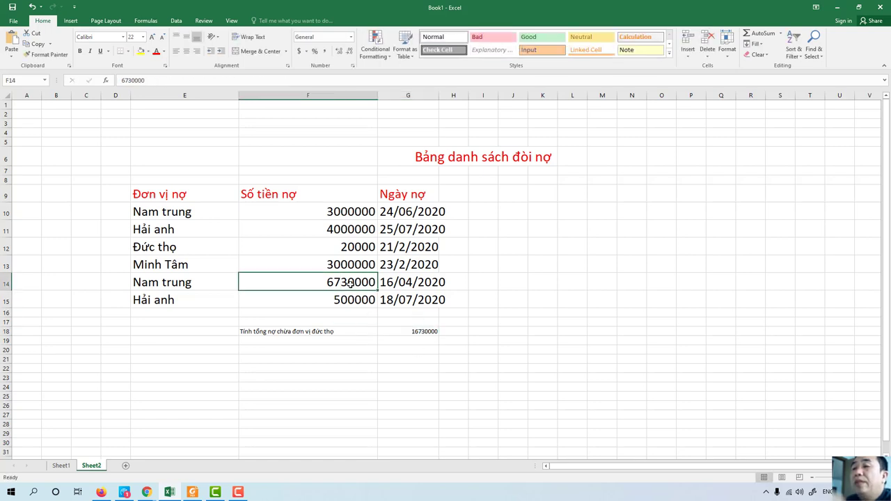
{"action": "left_click", "coordinate": [417, 333]}
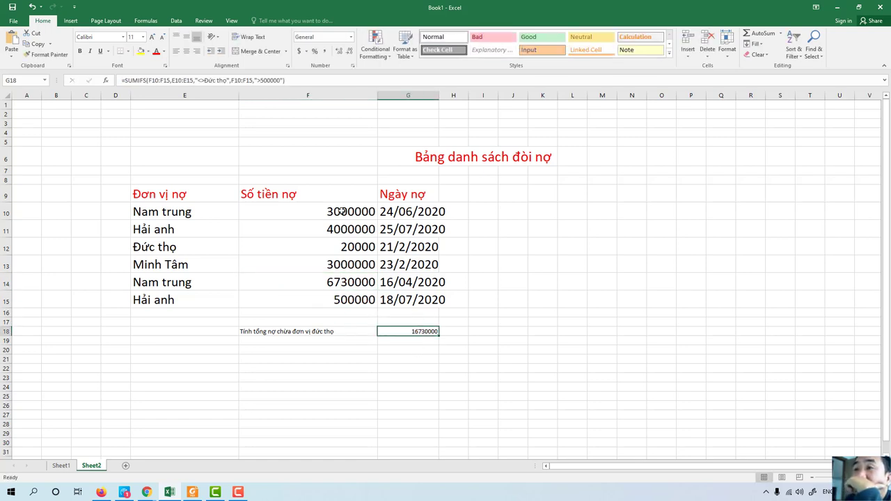
{"action": "left_click", "coordinate": [123, 83]}
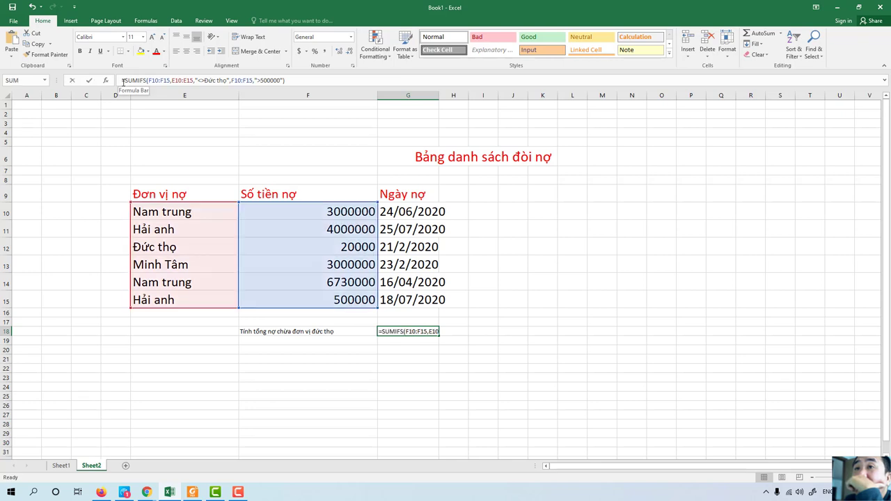
{"action": "left_click_drag", "start_coordinate": [124, 83], "coordinate": [285, 81]}
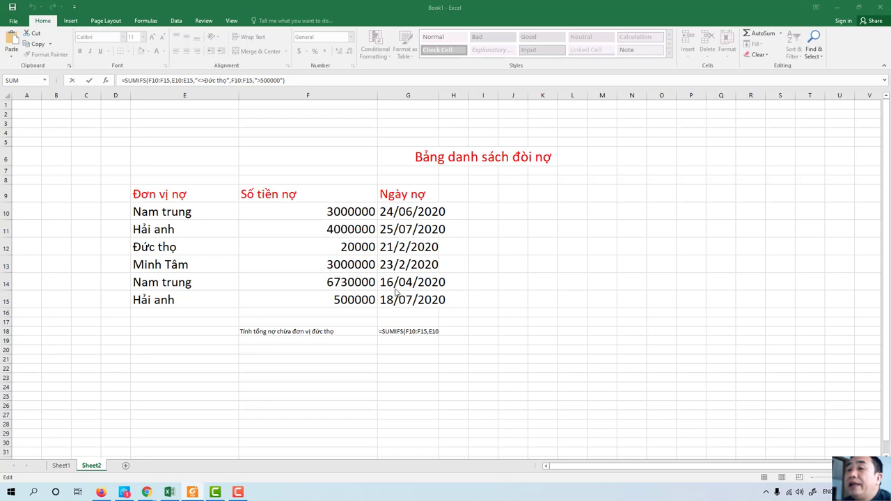
{"action": "left_click", "coordinate": [399, 332]}
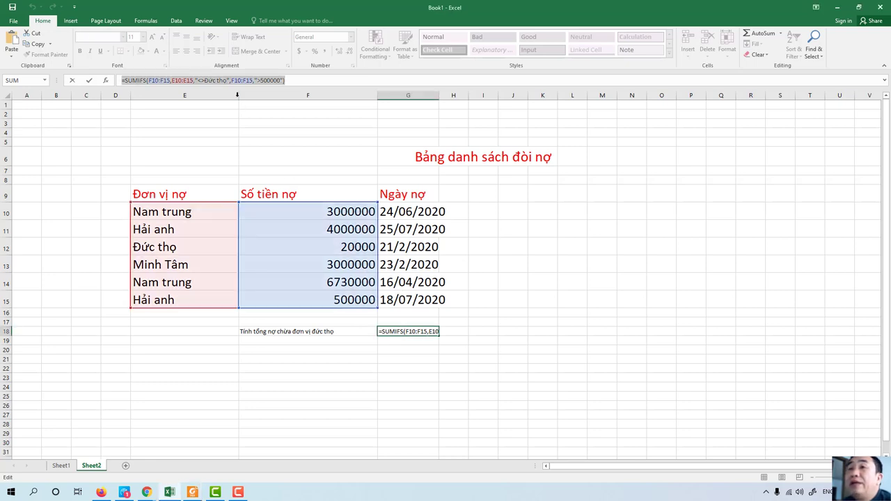